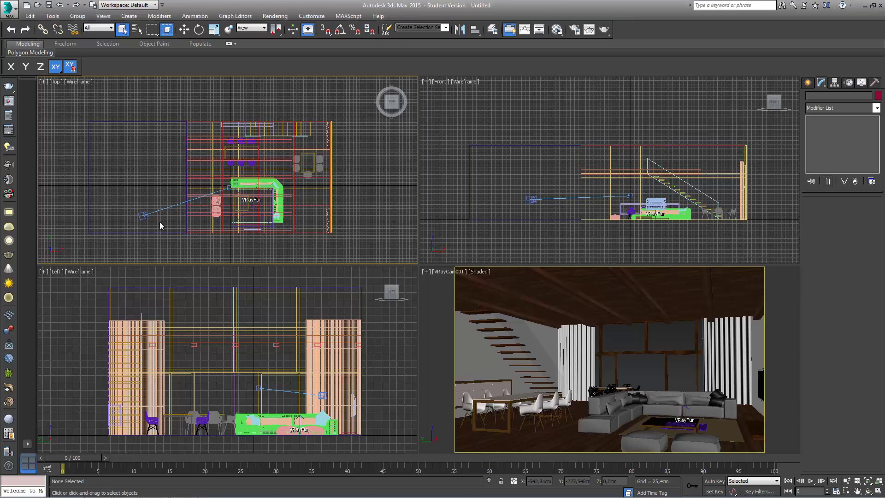
Place a VRaySun outside aimed into the living room, answer the VRaySky prompt, and raise it about 5 cm on Z.
left_click(9, 282)
middle_click_drag(347, 165, 217, 205)
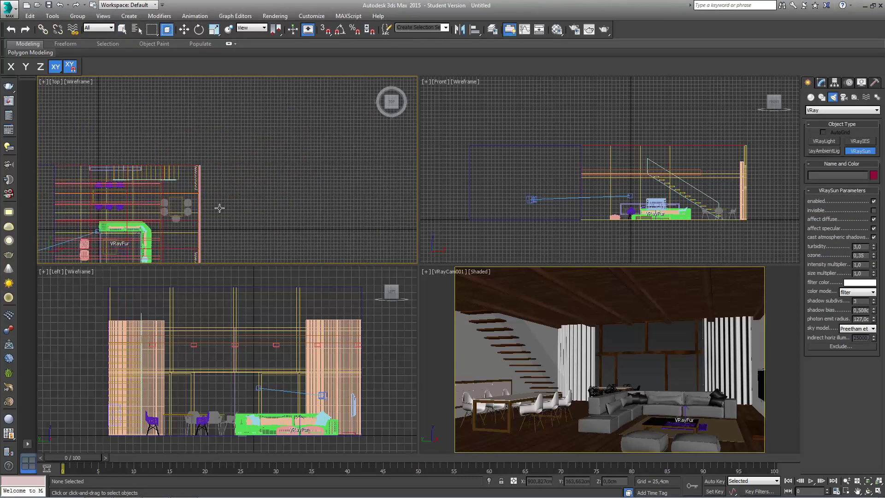
scroll(217, 205, "down", 2)
mouse_move(322, 118)
left_mouse_down()
mouse_move(263, 179)
mouse_move(204, 180)
left_mouse_up()
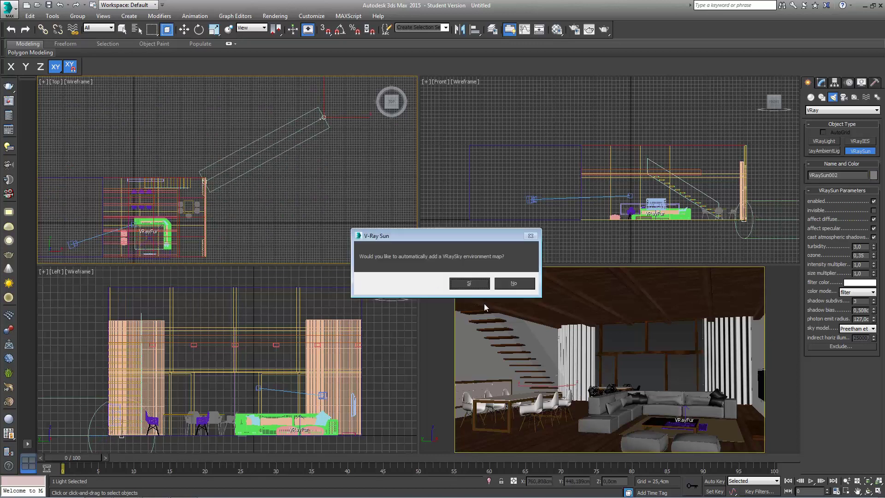
left_click(513, 284)
left_click(183, 29)
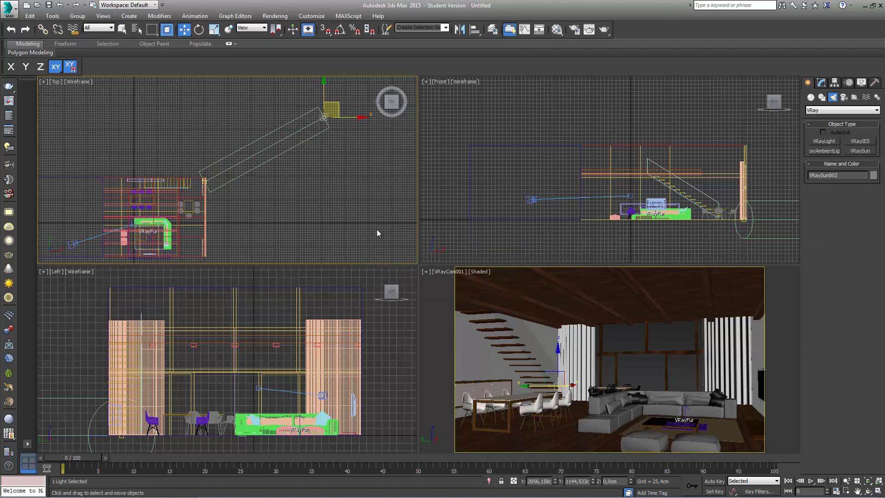
left_click_drag(631, 482, 632, 443)
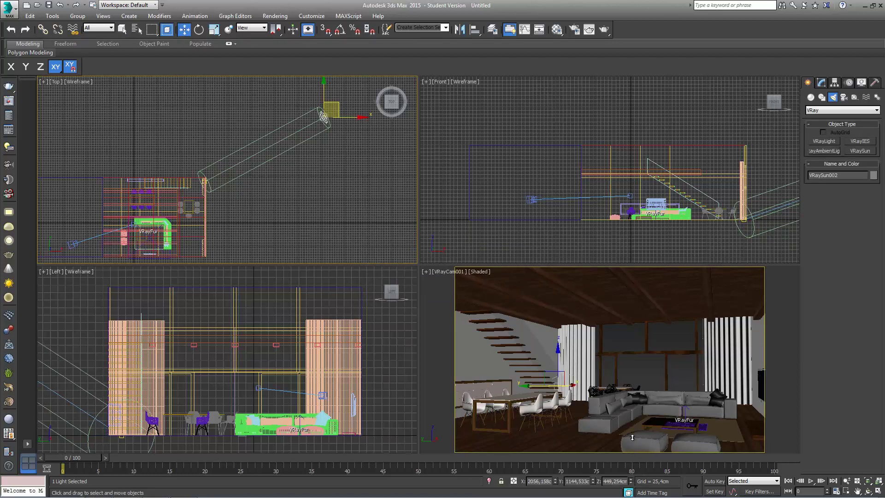
key("q")
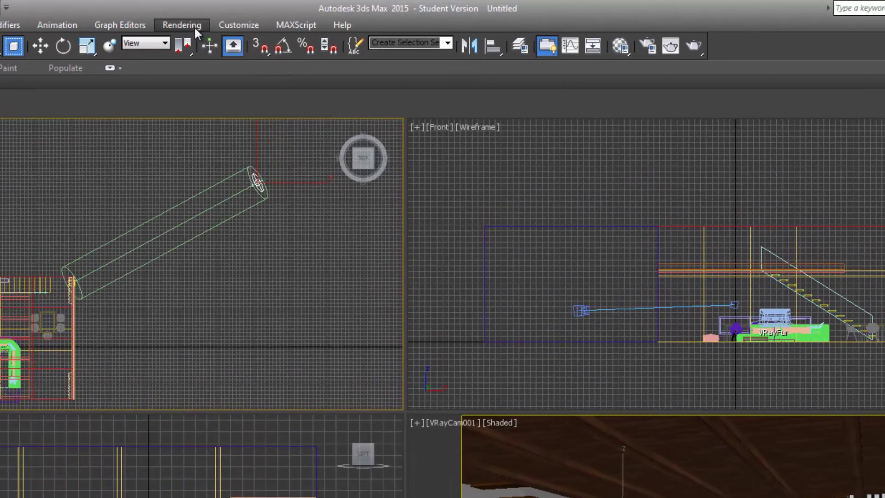
Load land15.jpg as a Bitmap environment map in the Environment settings.
left_click(194, 26)
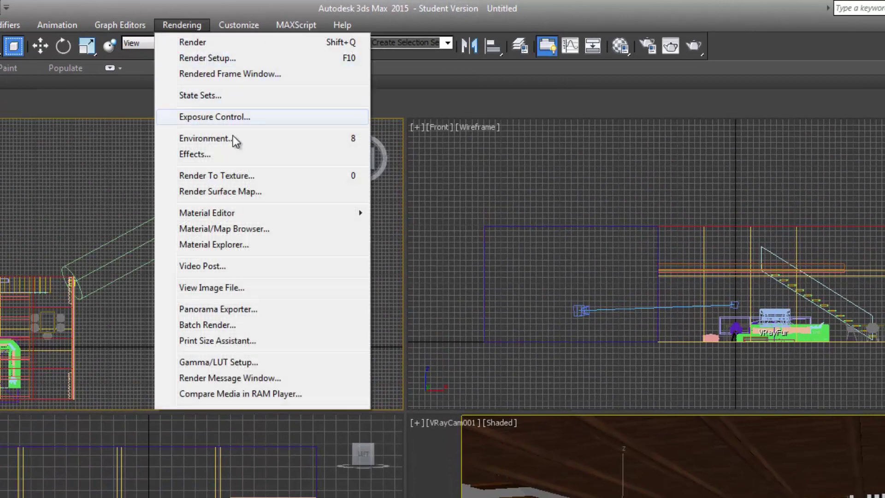
left_click(240, 138)
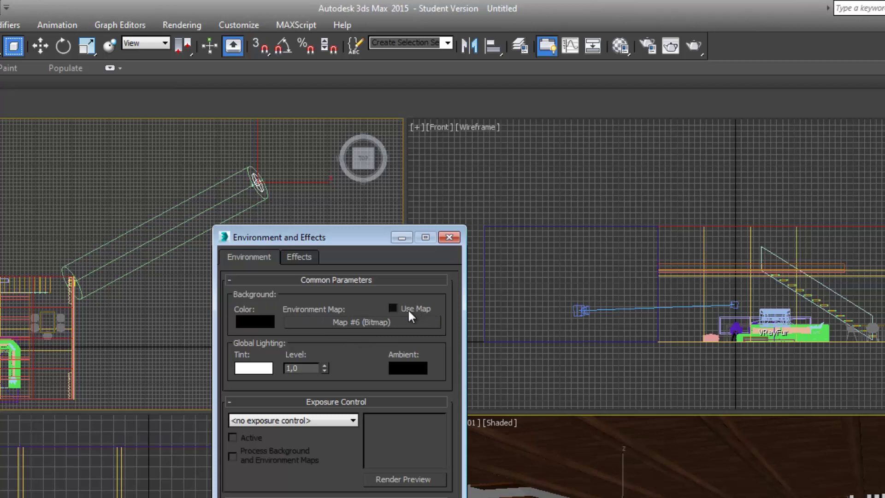
left_click(366, 322)
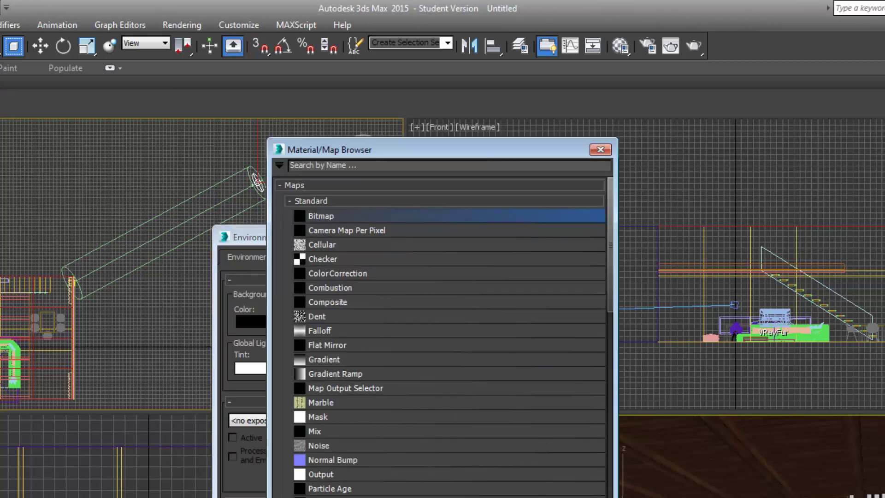
double_click(328, 218)
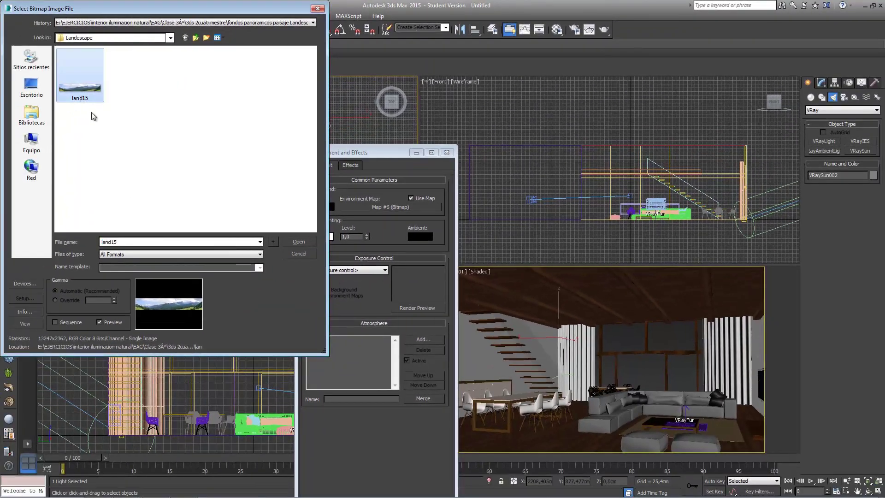
left_click(79, 73)
left_click(298, 241)
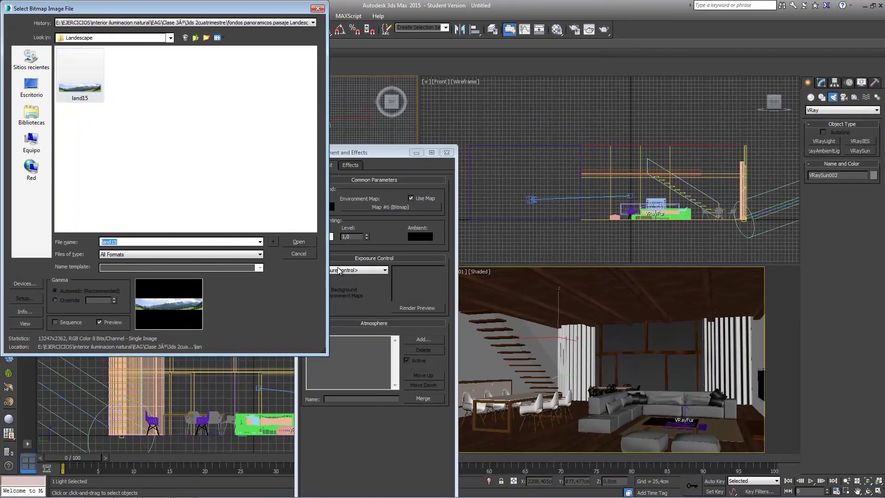
left_click(446, 152)
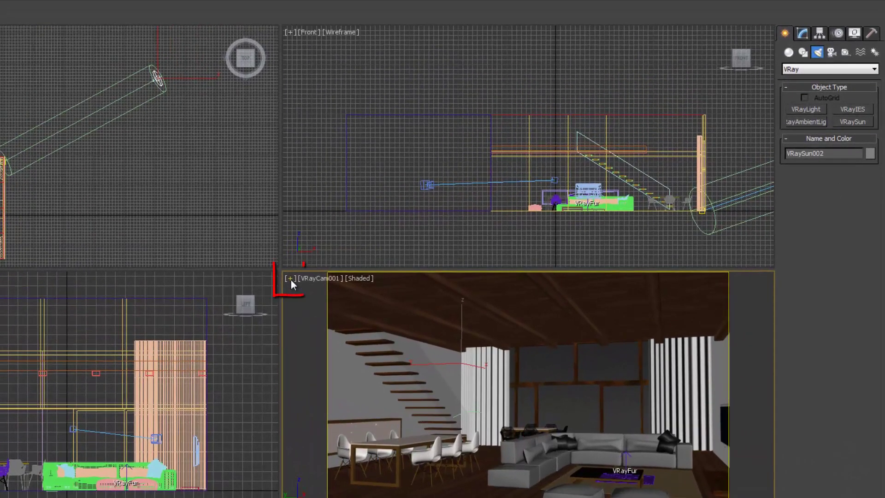
Set the camera viewport background to Use Environment Background and apply it.
left_click(289, 278)
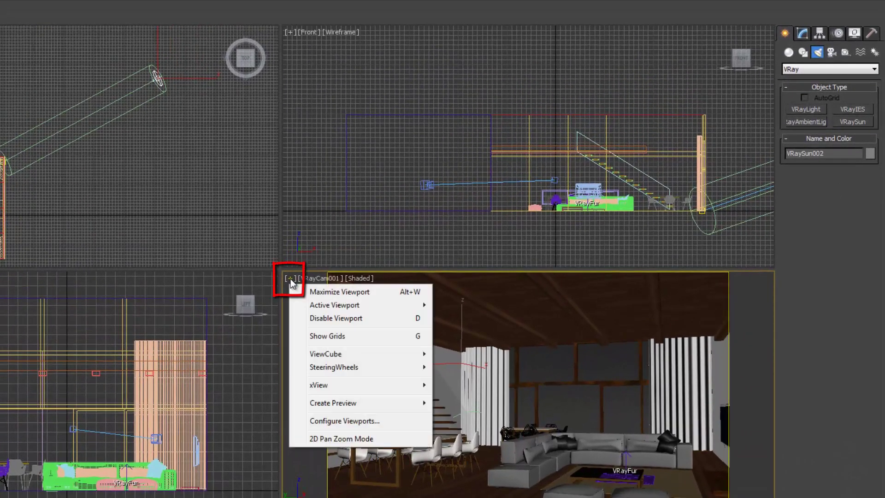
left_click(337, 422)
left_click(210, 196)
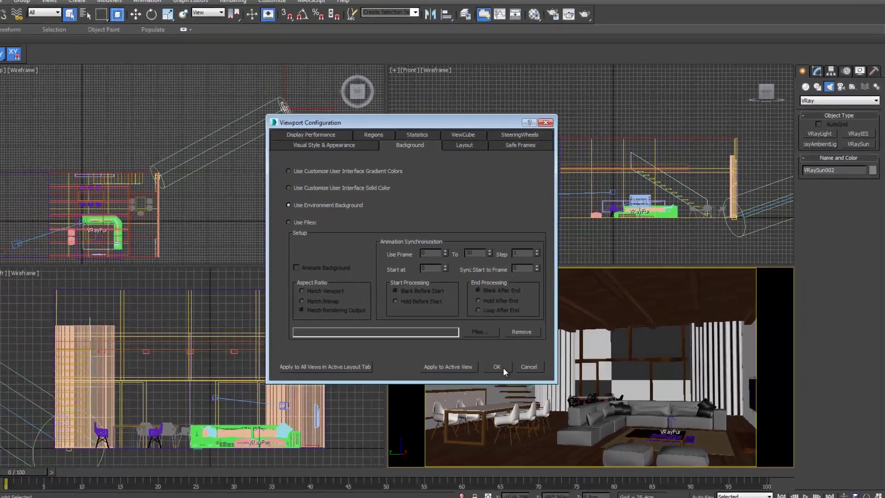
left_click(422, 394)
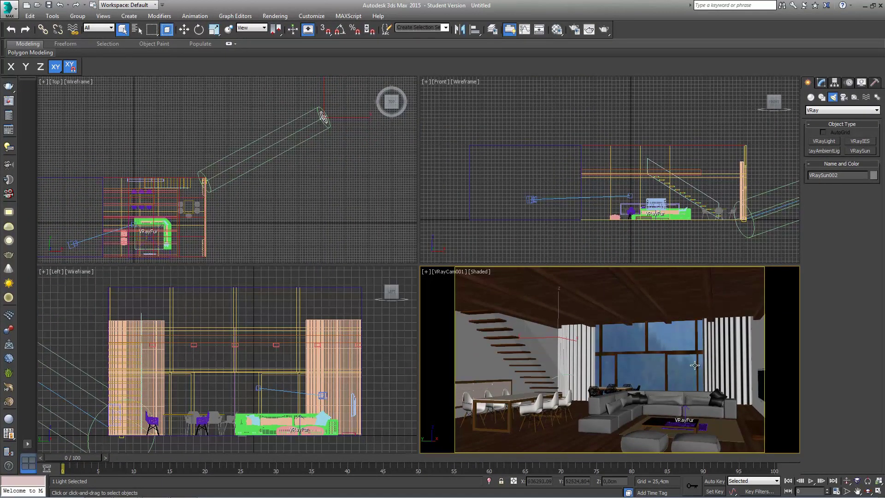
Instance the land15 environment map into a Material Editor slot.
left_click(558, 30)
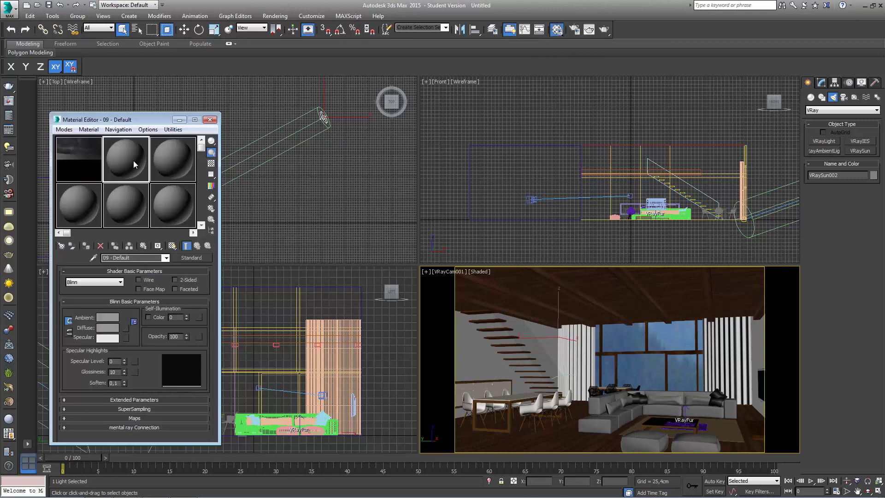
left_click(276, 16)
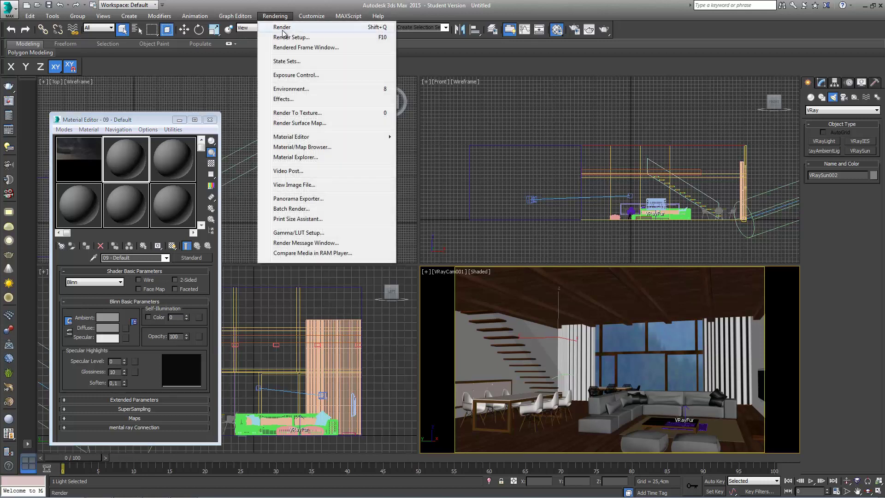
left_click(301, 89)
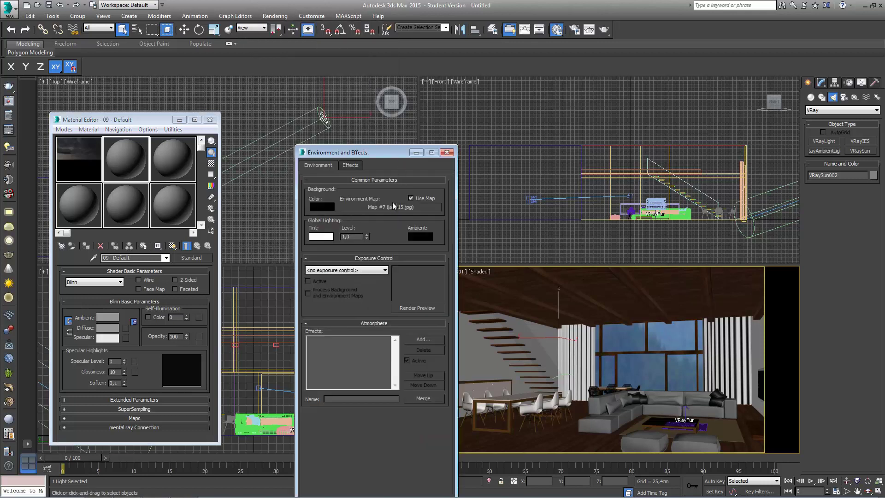
left_click_drag(393, 206, 126, 161)
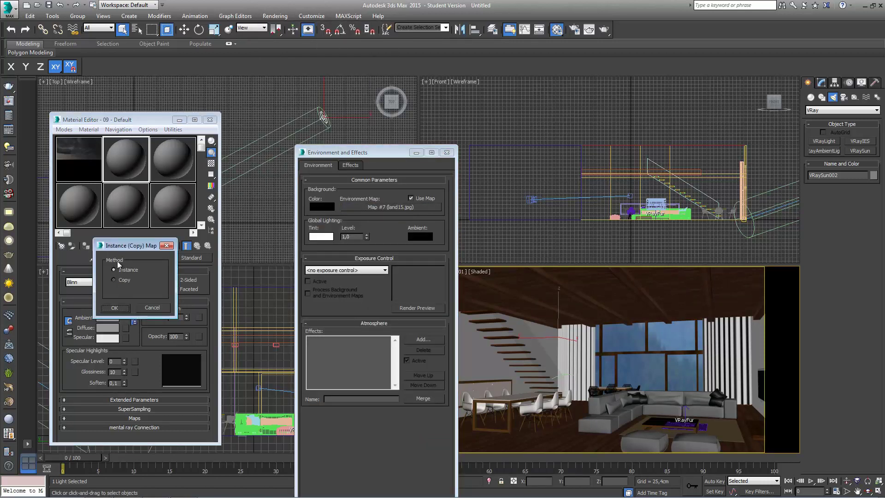
left_click(115, 307)
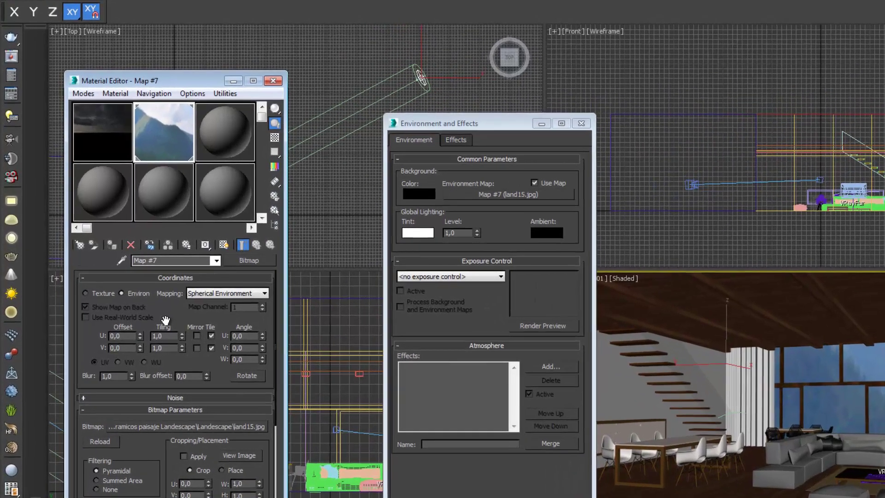
Switch the map to Screen mapping with tiling U 0,5 and V 2,0.
left_click(239, 294)
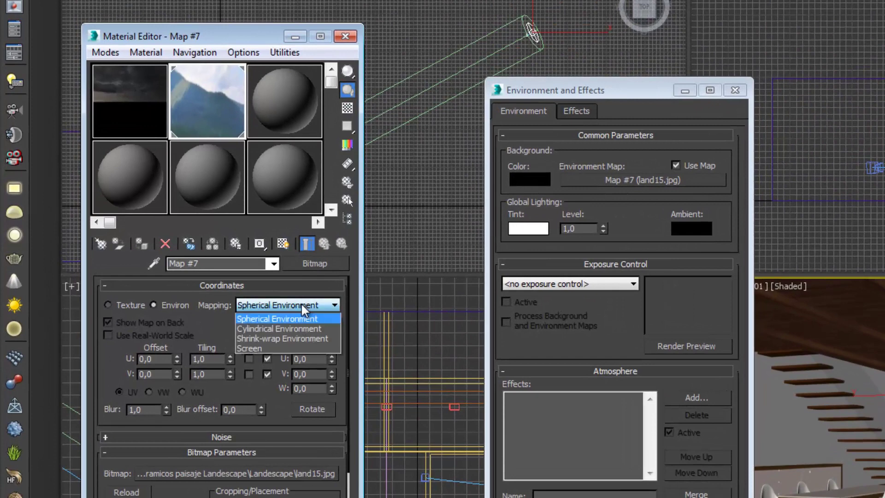
left_click(275, 348)
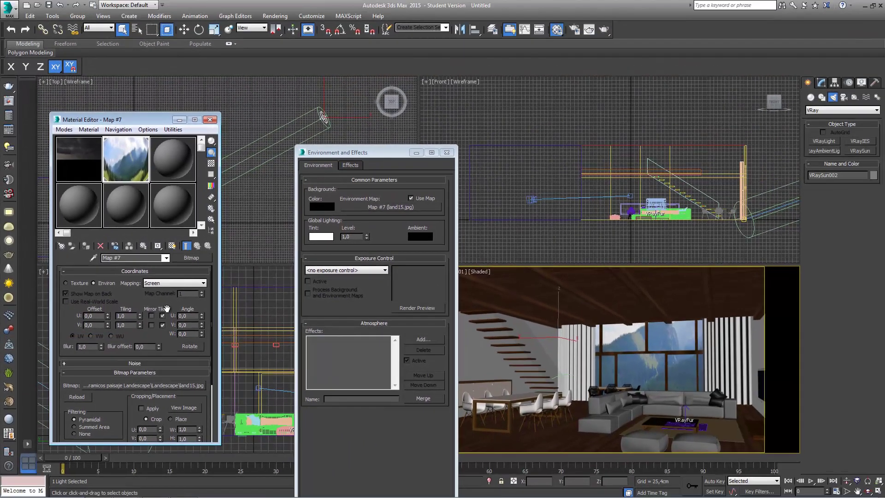
left_click(139, 317)
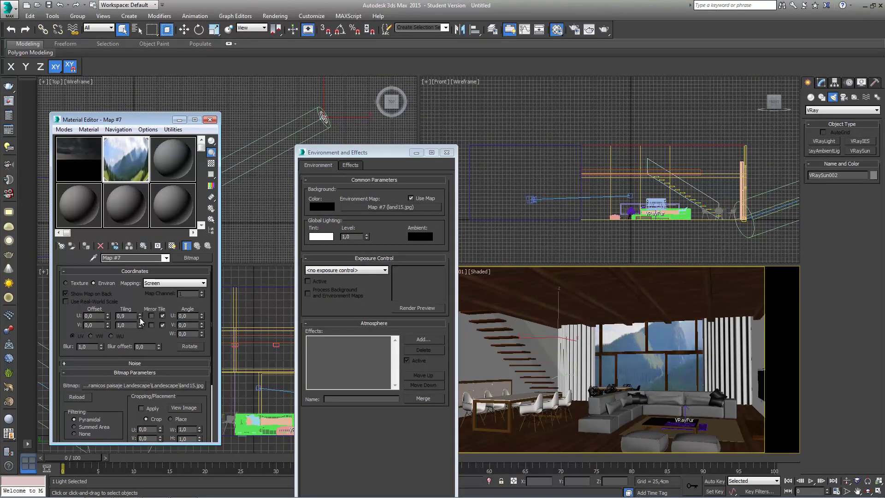
left_click(139, 317)
left_click(140, 317)
left_click(140, 317)
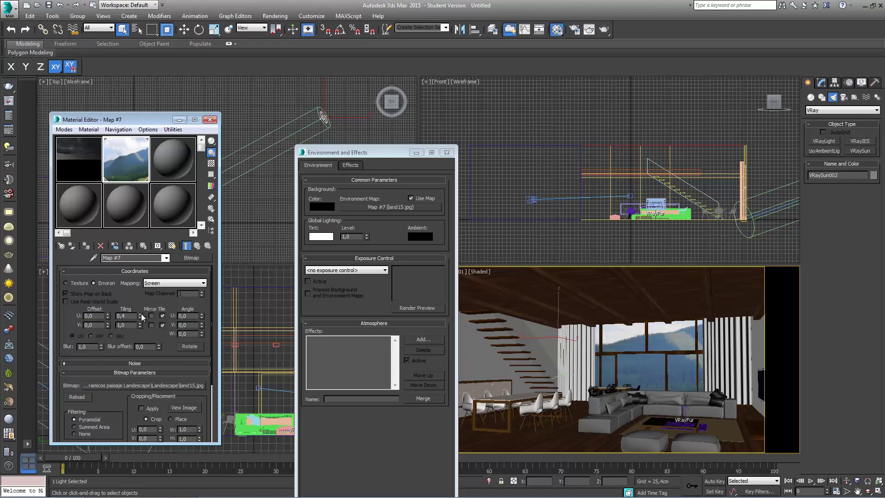
left_click(140, 314)
double_click(133, 326)
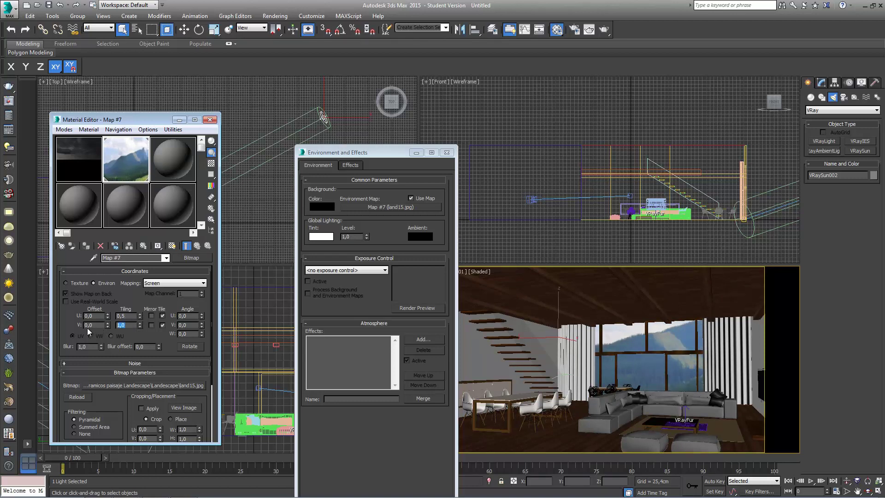
type("2")
key("Return")
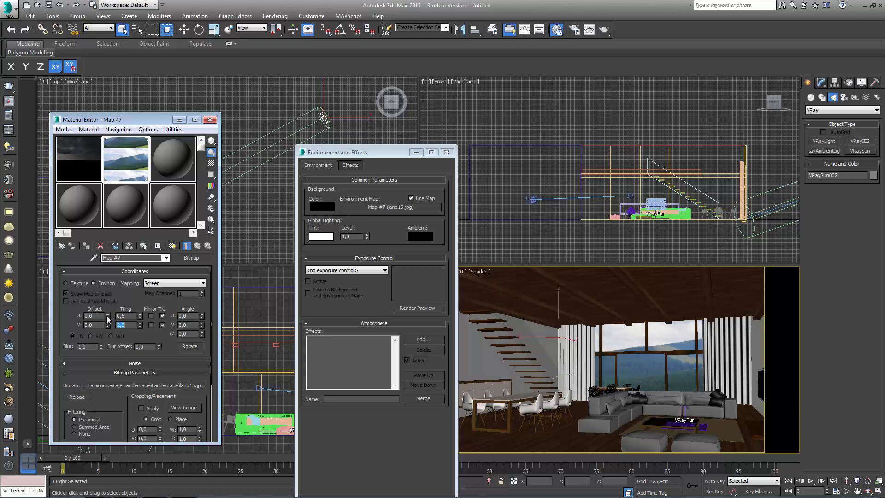
Shift the map's horizontal offset so the mountains fill the windows.
left_click(108, 313)
mouse_move(107, 316)
left_mouse_down()
mouse_move(113, 368)
mouse_move(109, 318)
left_mouse_up()
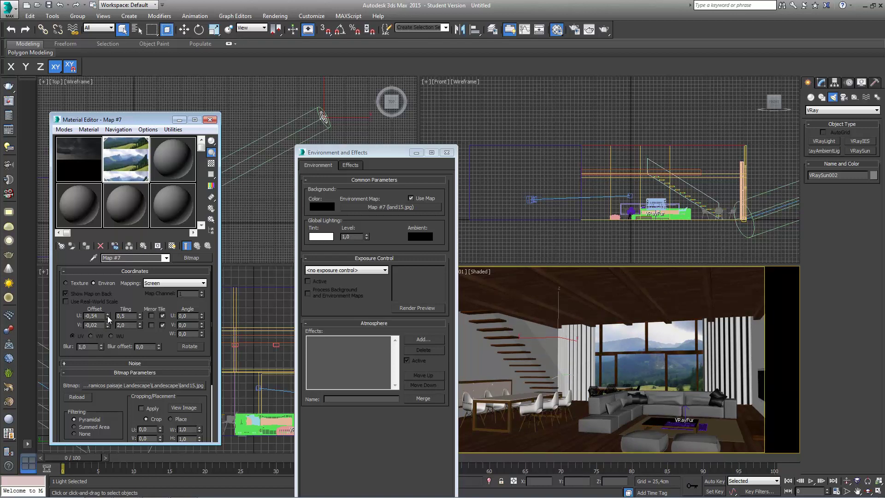
left_click(210, 120)
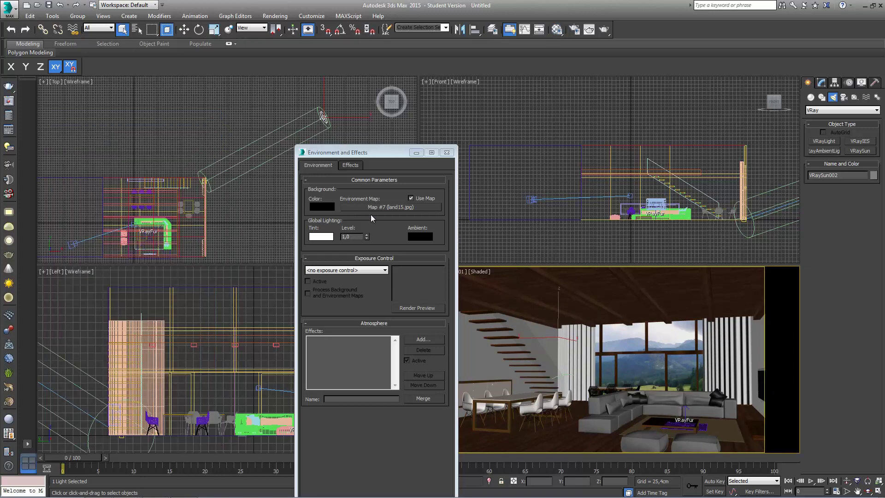
Create a dome VRayLight in the Top viewport.
left_click(446, 152)
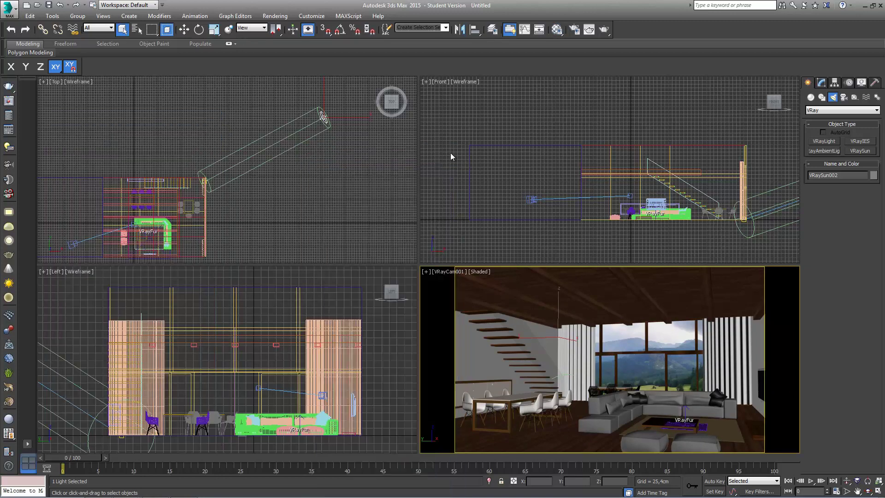
middle_click_drag(182, 174, 227, 168)
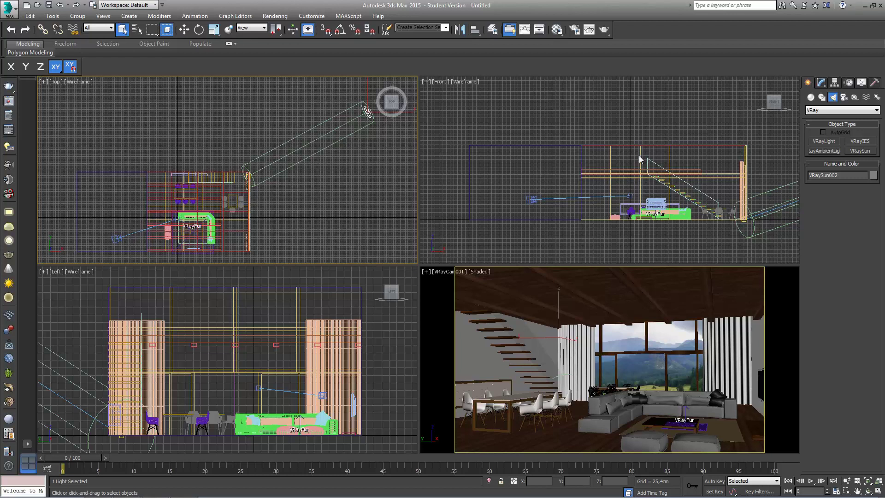
left_click(8, 226)
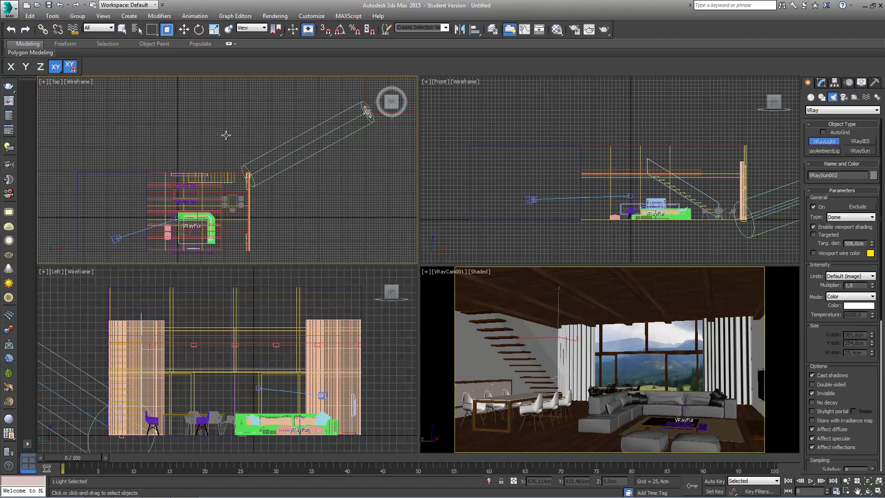
left_click_drag(224, 130, 229, 155)
middle_click_drag(229, 155, 243, 155)
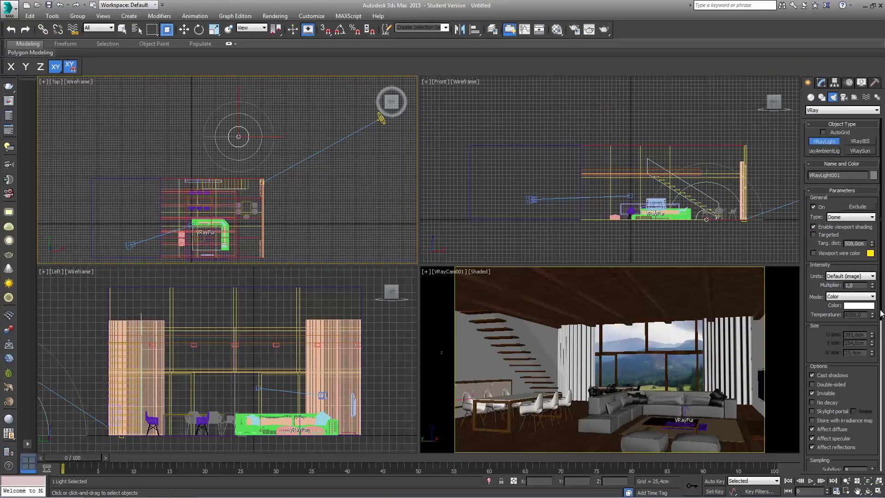
scroll(866, 322, "down", 3)
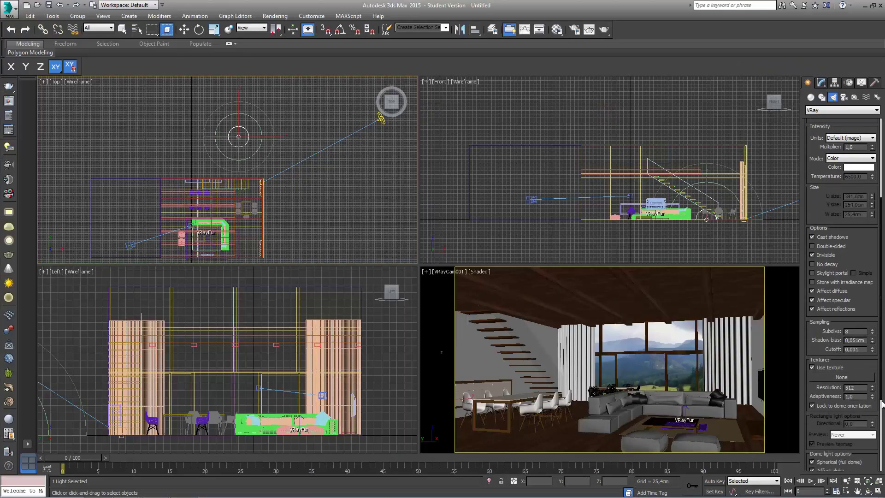
scroll(853, 332, "down", 2)
scroll(843, 341, "down", 2)
scroll(835, 350, "down", 2)
Assign the cielo VRayHDRI map as the dome light's texture, as an instance.
key("m")
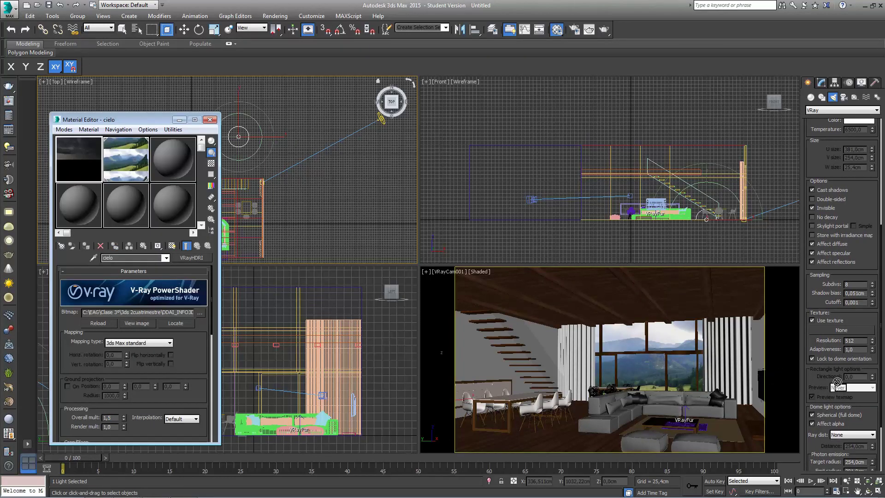
left_click_drag(784, 375, 846, 335)
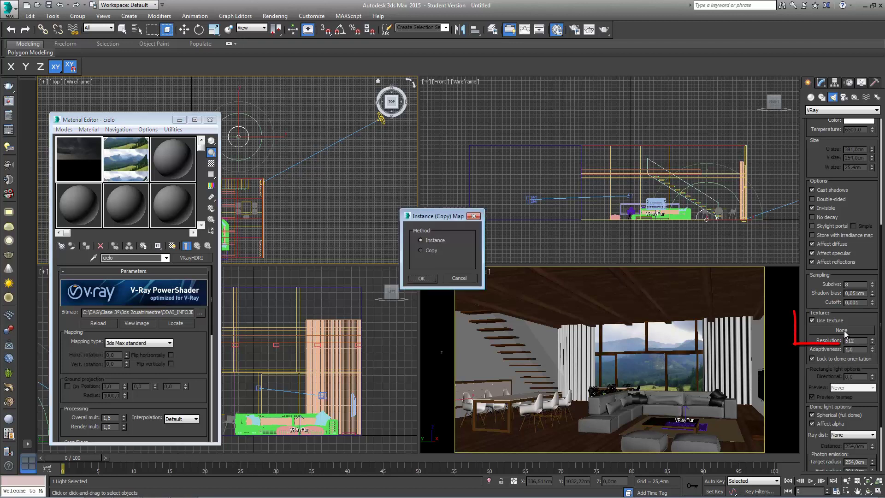
left_click(430, 277)
left_click(210, 119)
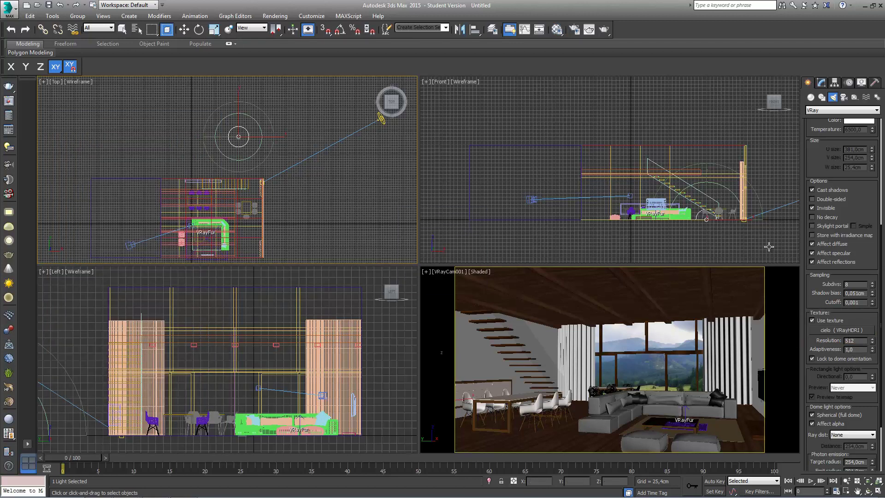
Set the dome light's intensity multiplier to 30.
scroll(881, 240, "up", 2)
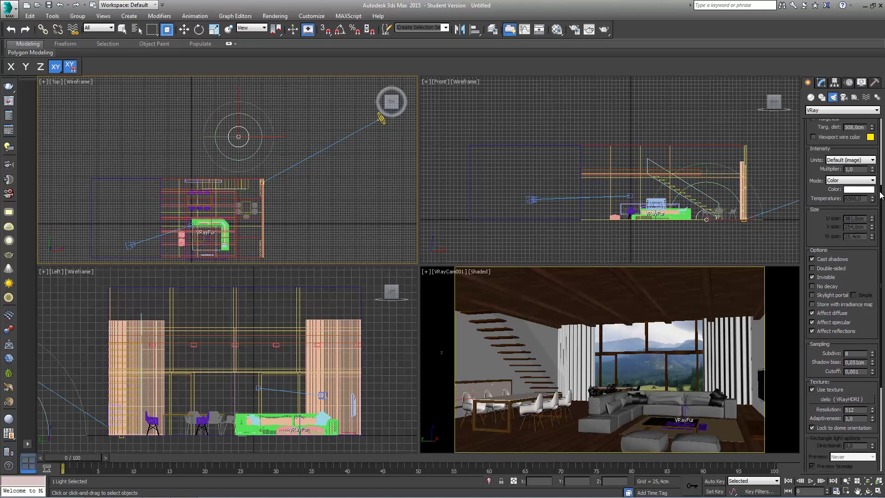
scroll(881, 240, "up", 2)
scroll(871, 240, "up", 2)
double_click(856, 239)
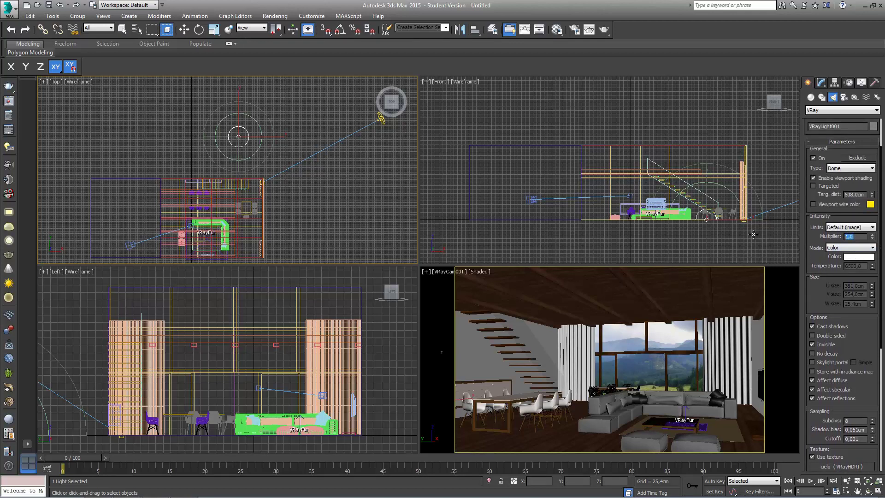
type("30")
key("Return")
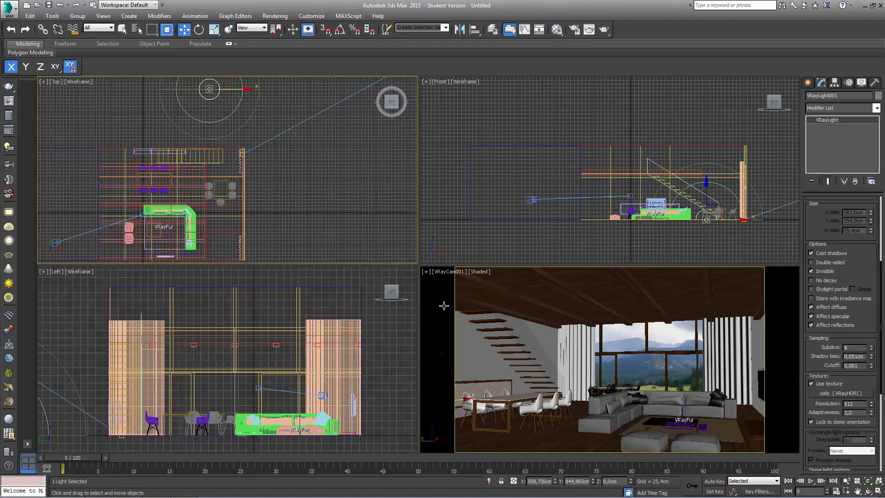
In Render Setup GI, use Light cache as secondary engine, Very low irradiance preset and 500 subdivs.
left_click(122, 29)
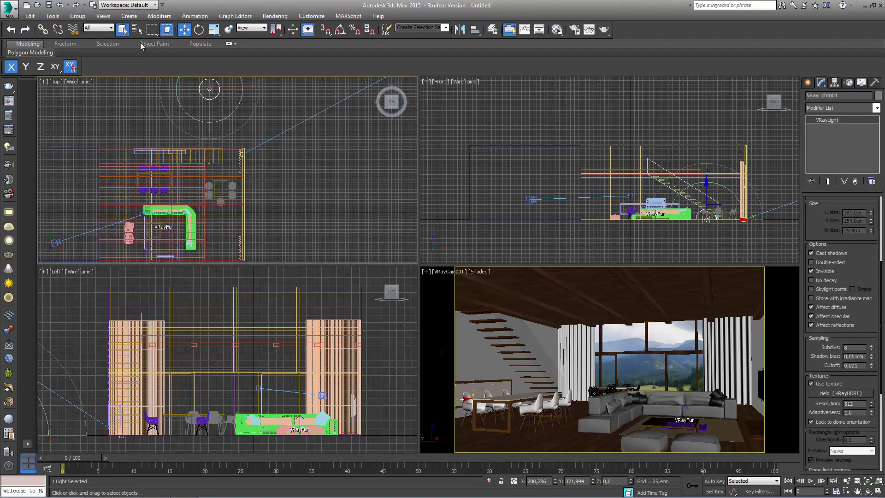
left_click(275, 16)
key("F10")
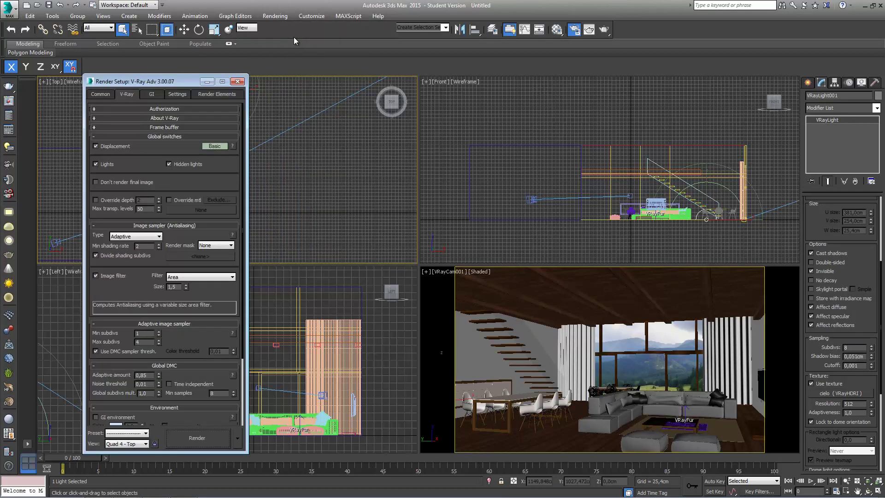
left_click(122, 135)
left_click(151, 93)
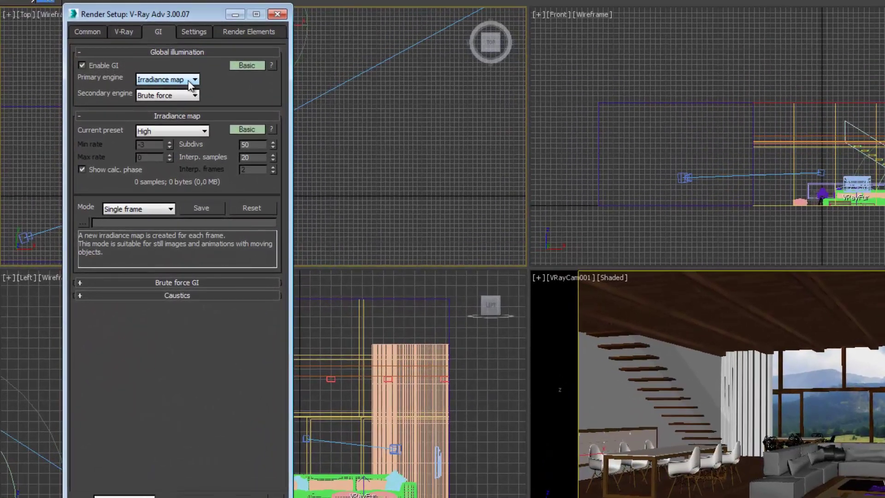
left_click(193, 95)
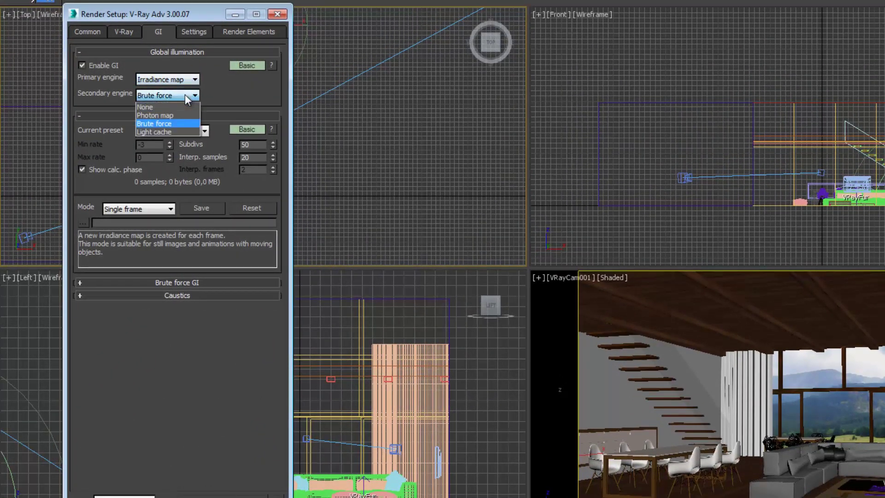
left_click(179, 131)
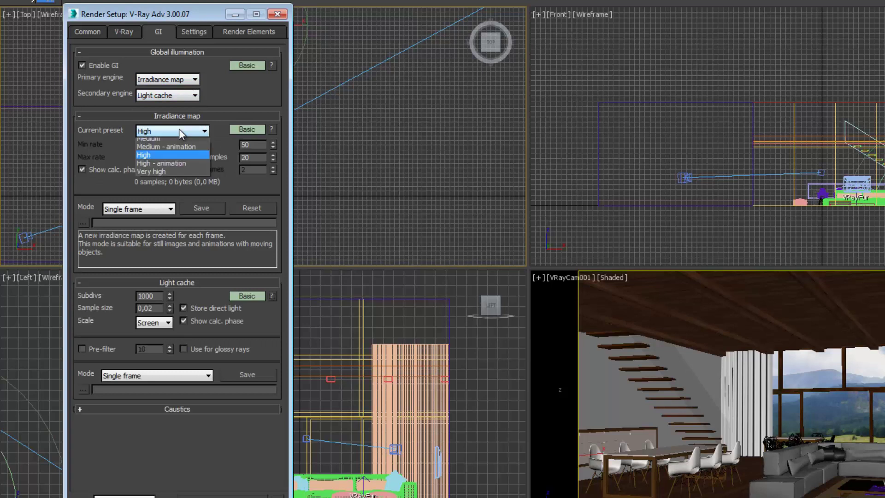
left_click(179, 152)
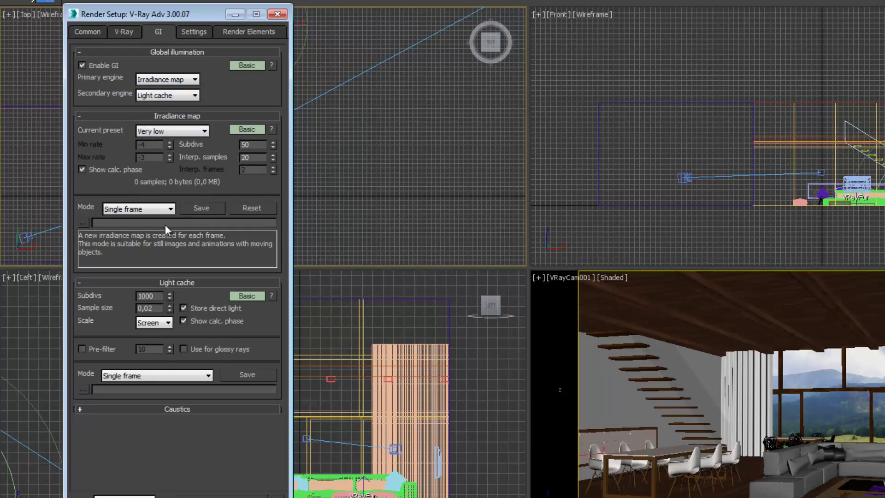
double_click(156, 295)
type("500")
key("Return")
Set the V-Ray image sampler antialiasing filter to VRaySincFilter.
left_click(92, 32)
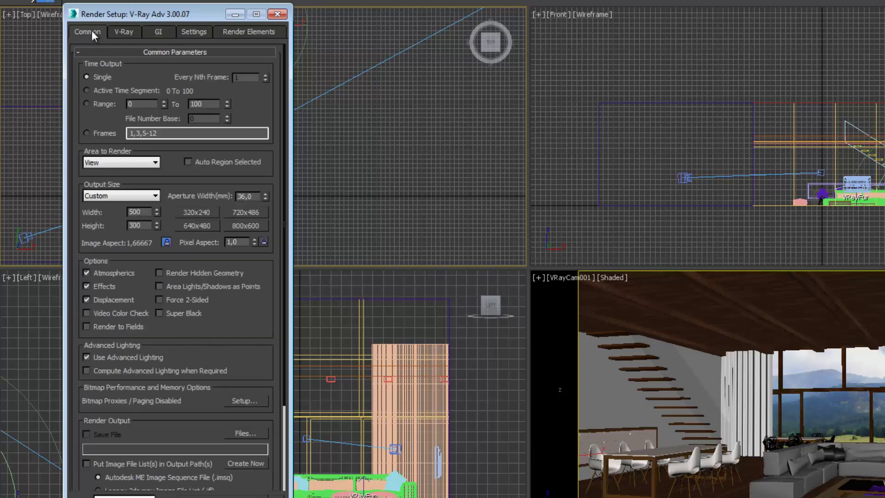
left_click(155, 32)
left_click(132, 29)
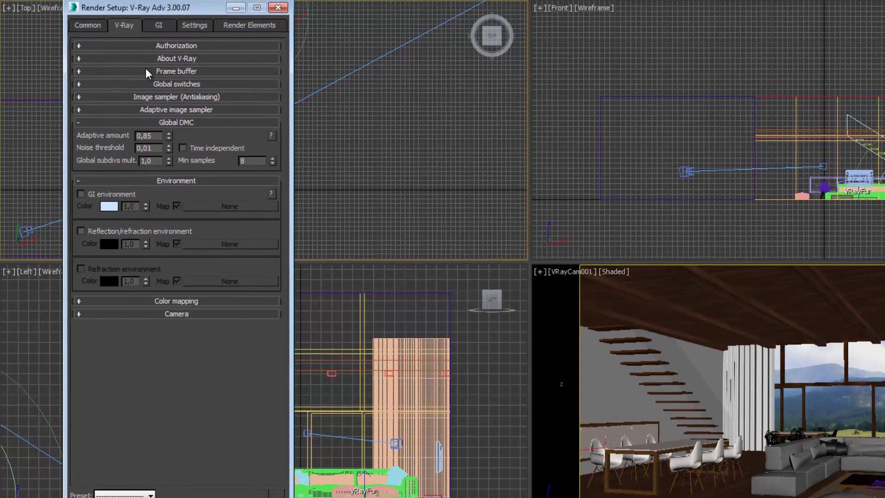
left_click(145, 84)
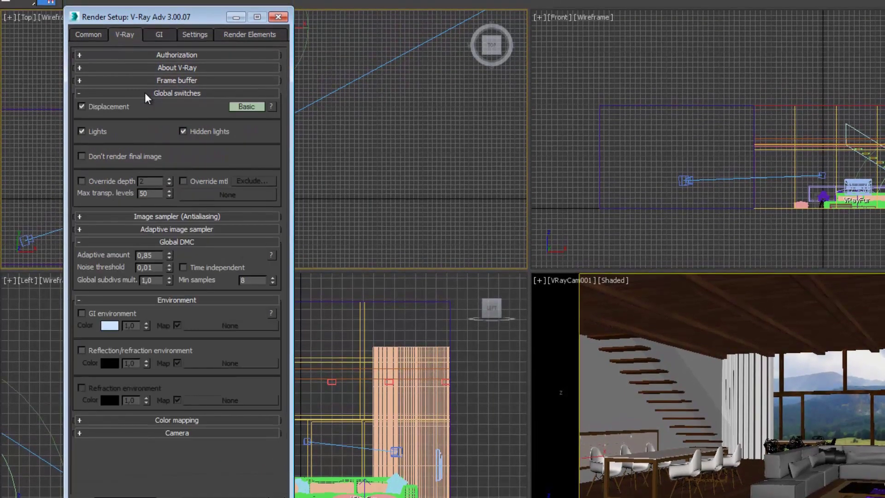
left_click(145, 93)
left_click(144, 106)
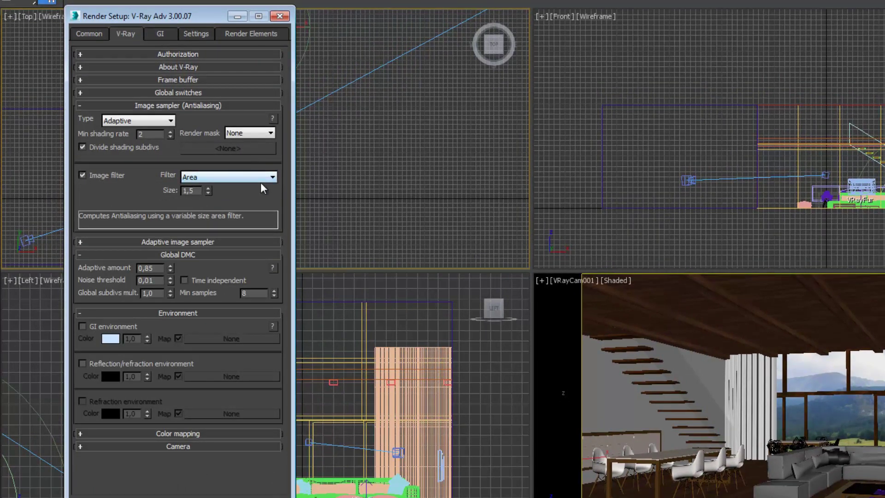
left_click(261, 181)
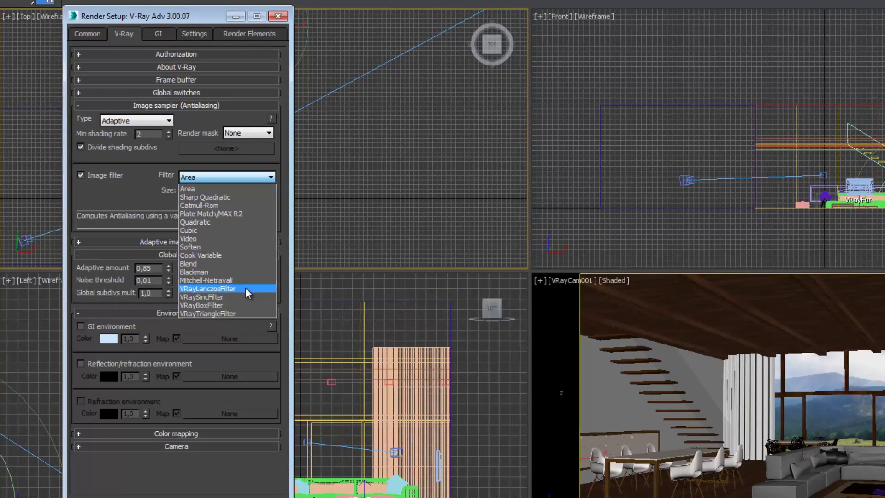
left_click(246, 287)
scroll(246, 289, "down", 1)
left_click(139, 242)
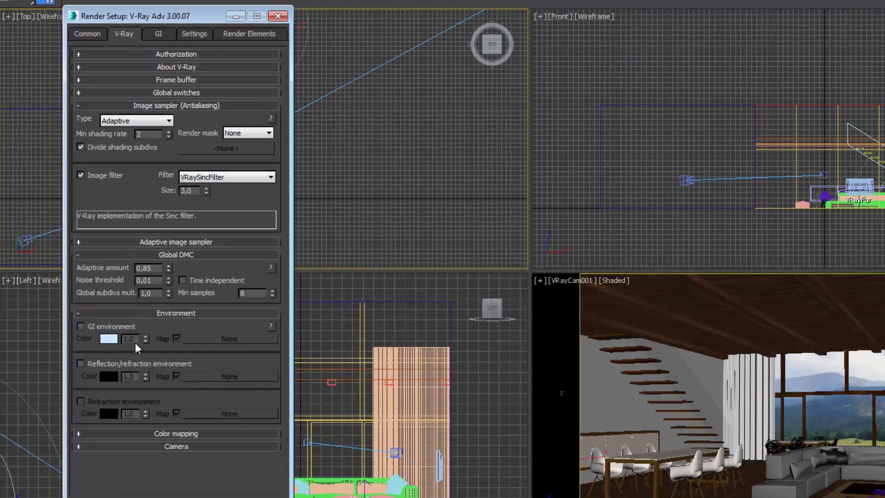
Set colour mapping to Linear multiply and edit the bright multiplier value.
left_click(156, 433)
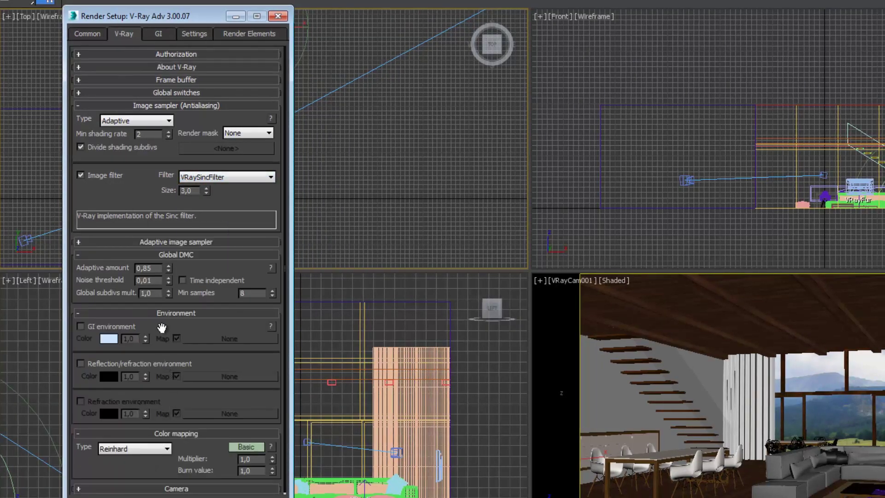
left_click(145, 449)
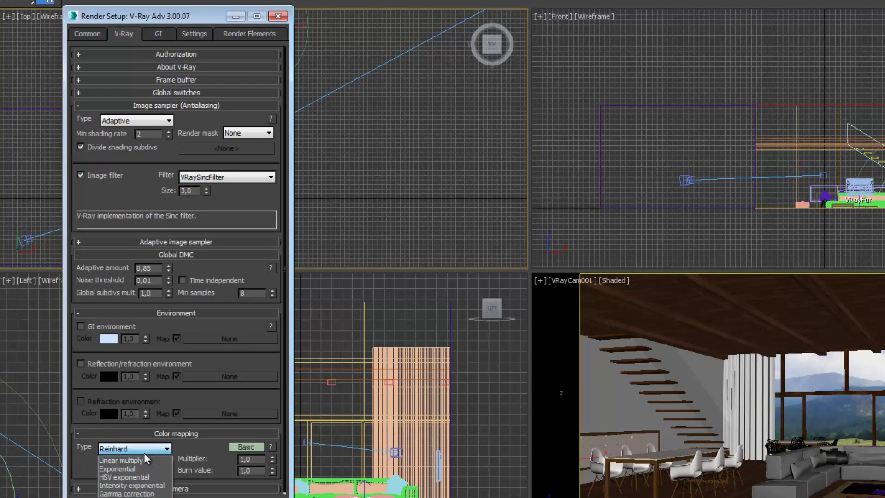
left_click(143, 459)
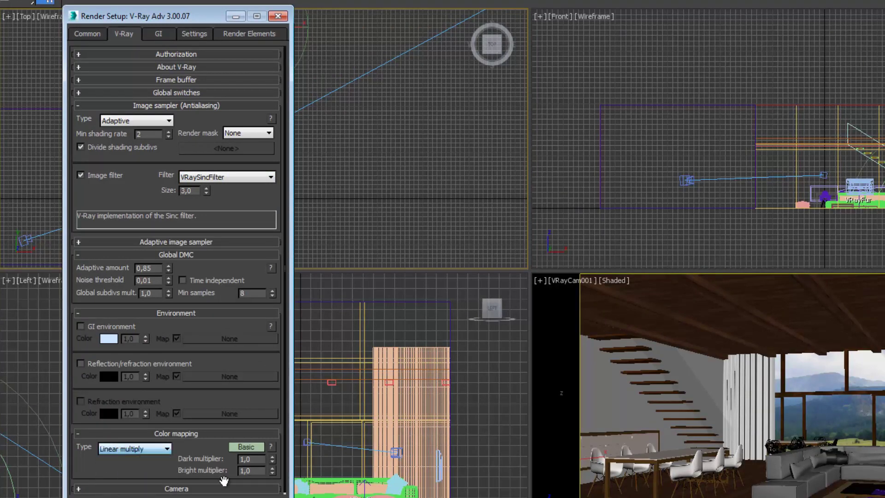
double_click(259, 471)
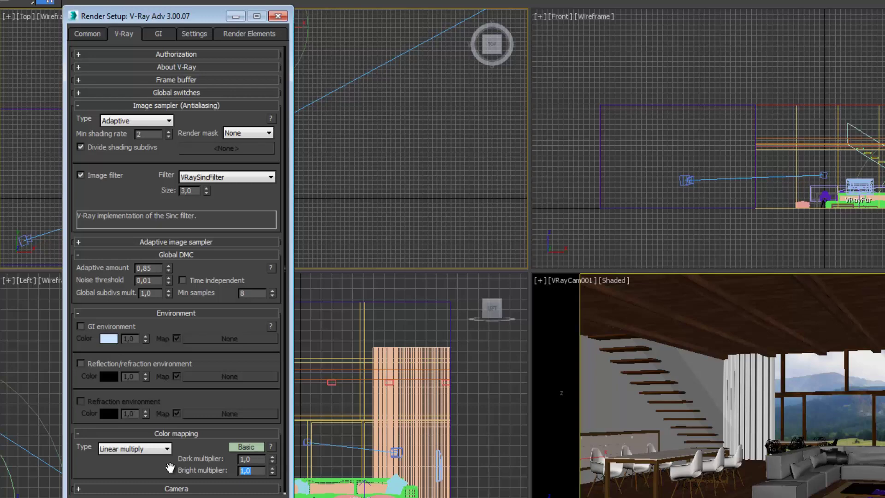
type("0,")
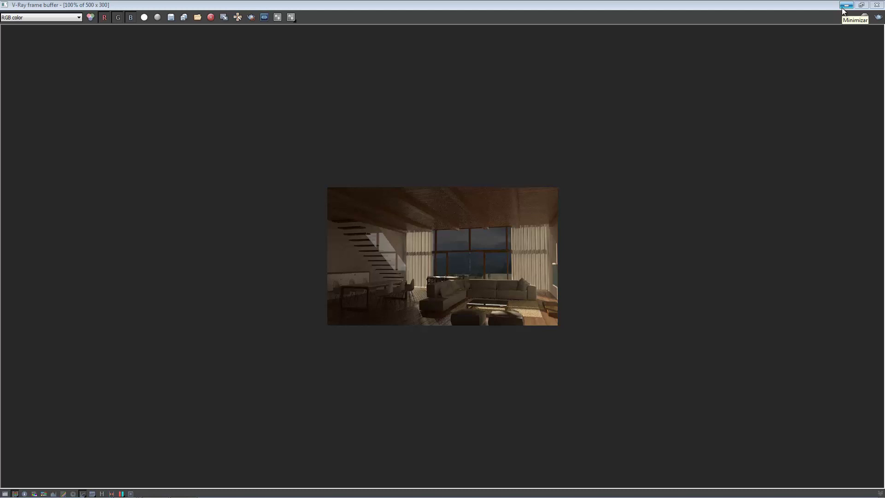
Minimize the V-Ray frame buffer after reviewing the test render.
left_click(842, 9)
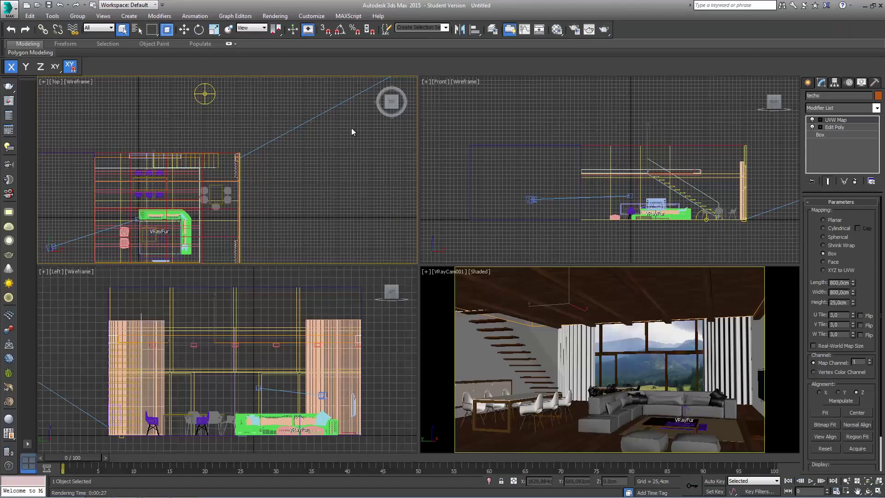
Bring up the land15 bitmap in the Material Editor and scroll to its Output settings.
left_click(274, 16)
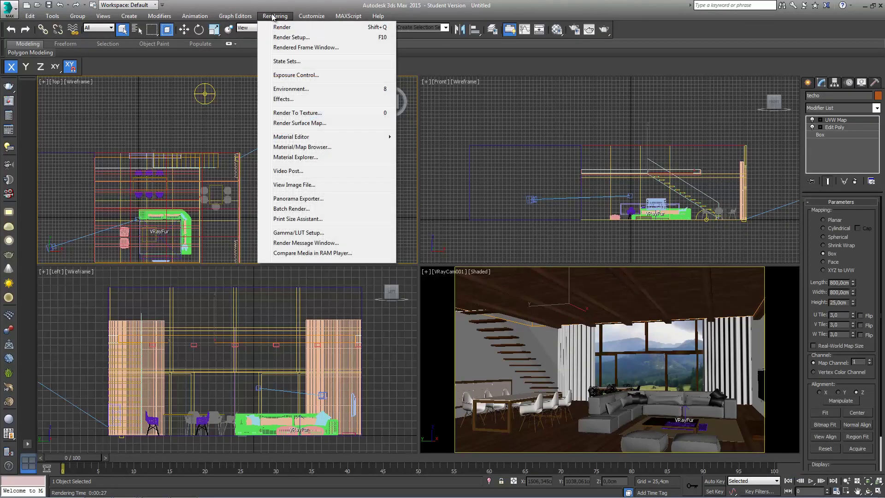
left_click(294, 89)
left_click(446, 153)
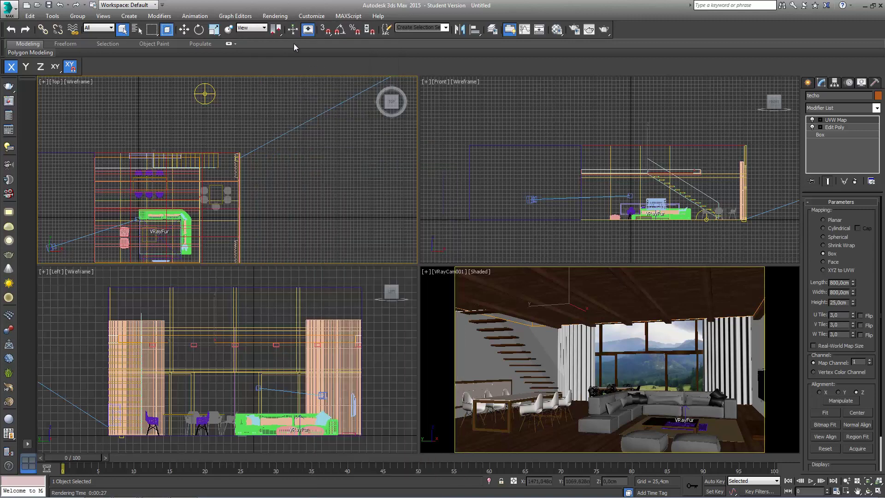
left_click(275, 16)
left_click(555, 46)
left_click(556, 29)
left_click(132, 169)
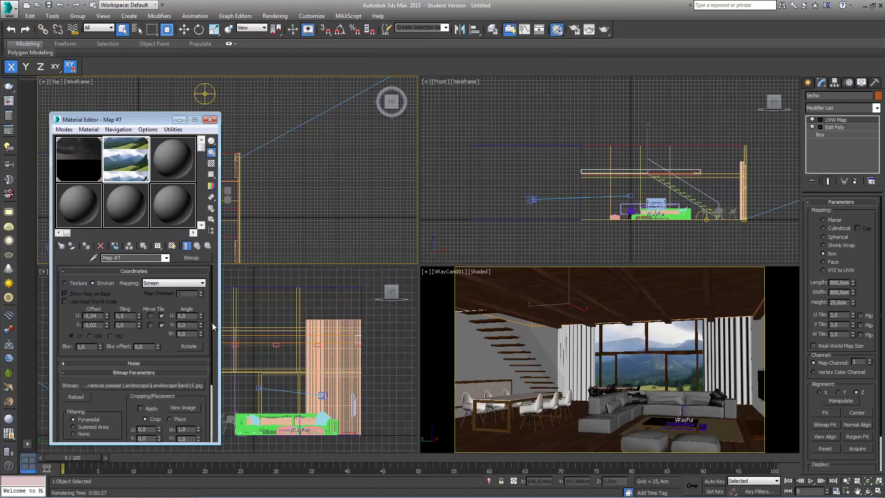
left_click_drag(211, 322, 205, 393)
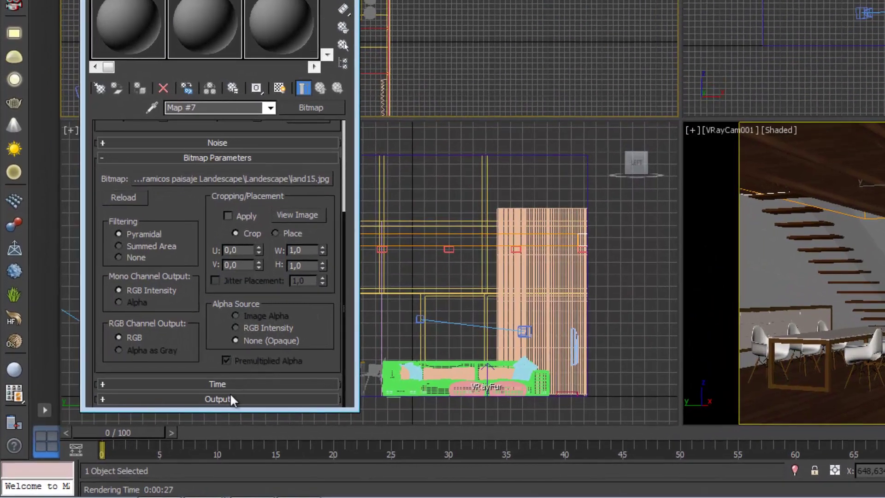
Set the bitmap's Output Amount to 10 and render the camera view.
left_click(230, 395)
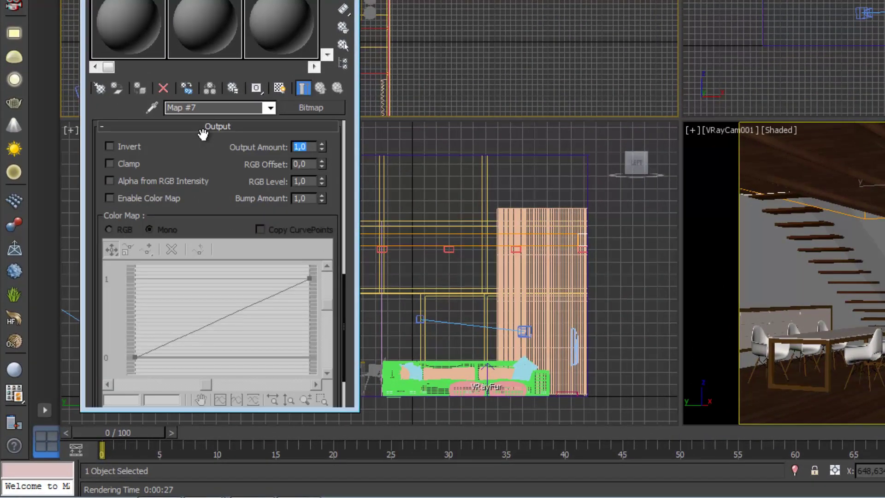
type("10")
key("Return")
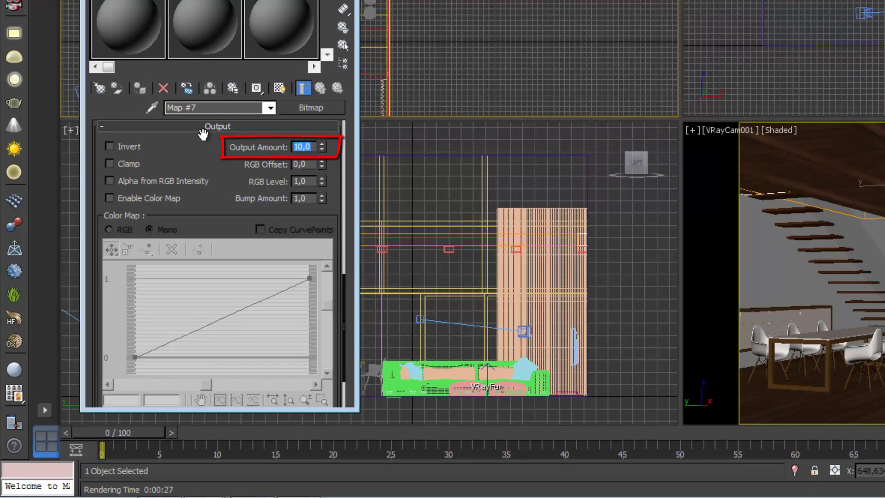
left_click(814, 170)
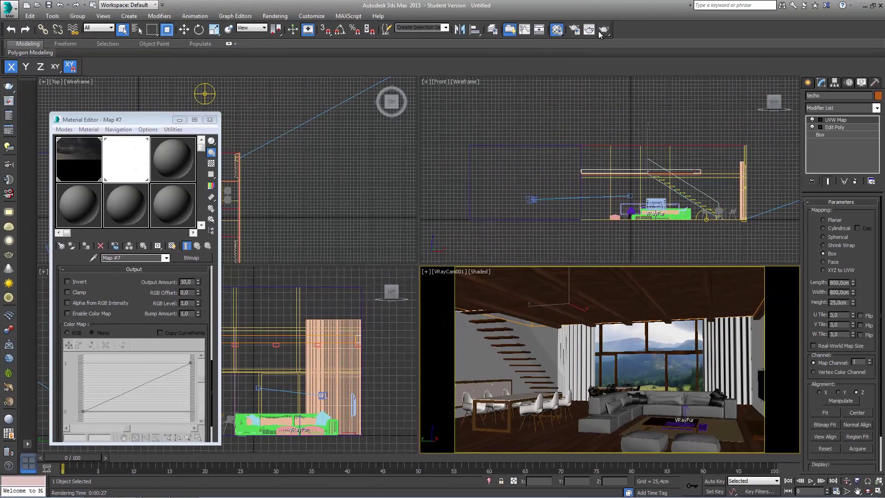
left_click(599, 31)
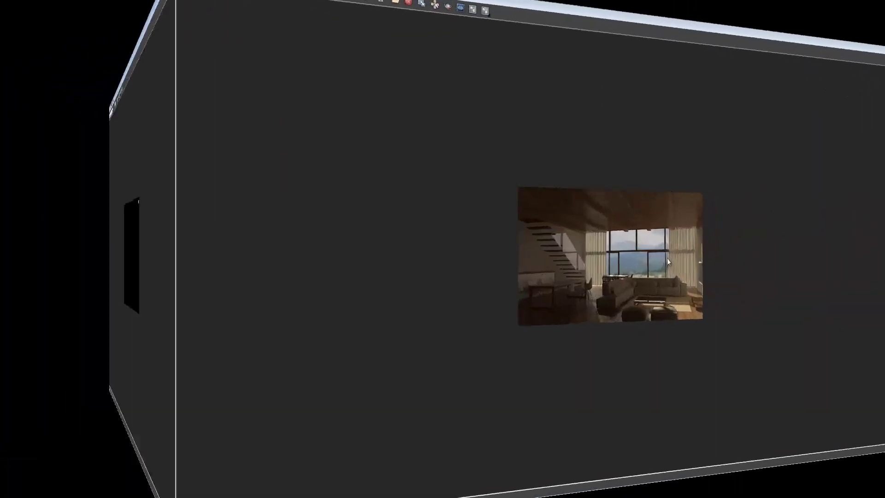
Minimize the finished render, restore the four-viewport layout and close the Material Editor.
scroll(509, 258, "up", 1)
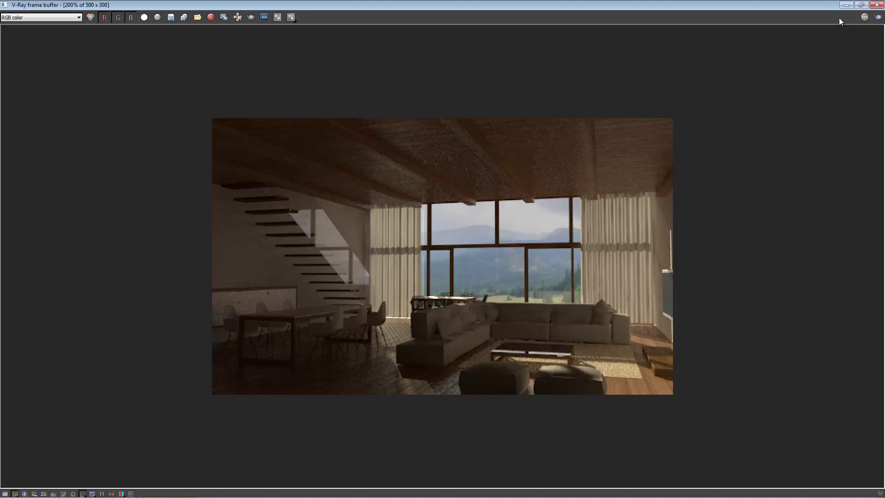
left_click(846, 4)
key("alt+w")
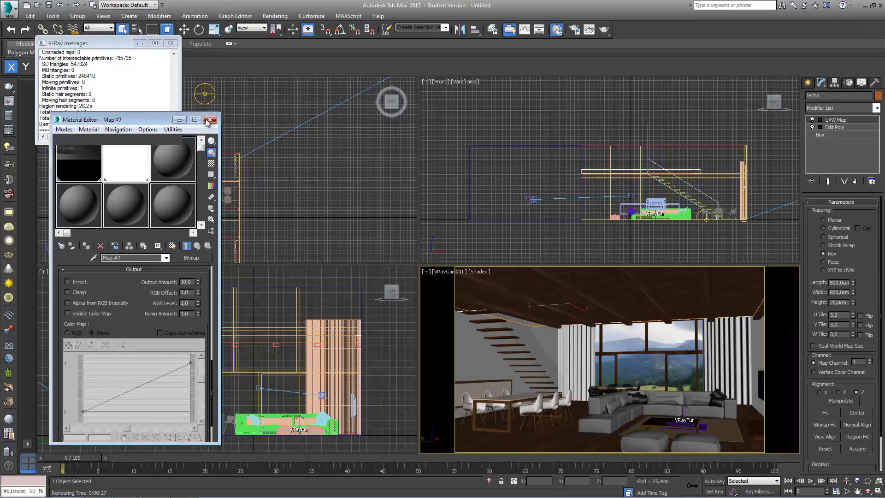
left_click(209, 120)
Close the render log and start a new VRayLight with type Plane.
left_click(170, 43)
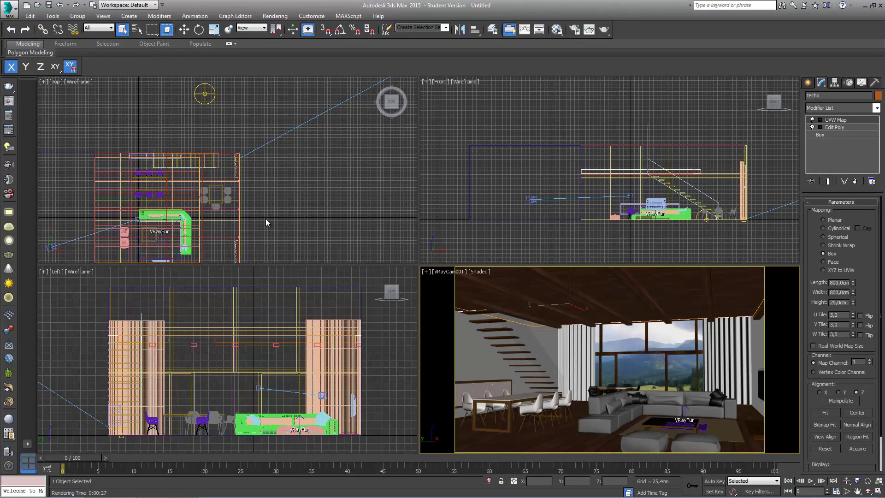
middle_click_drag(266, 220, 297, 214)
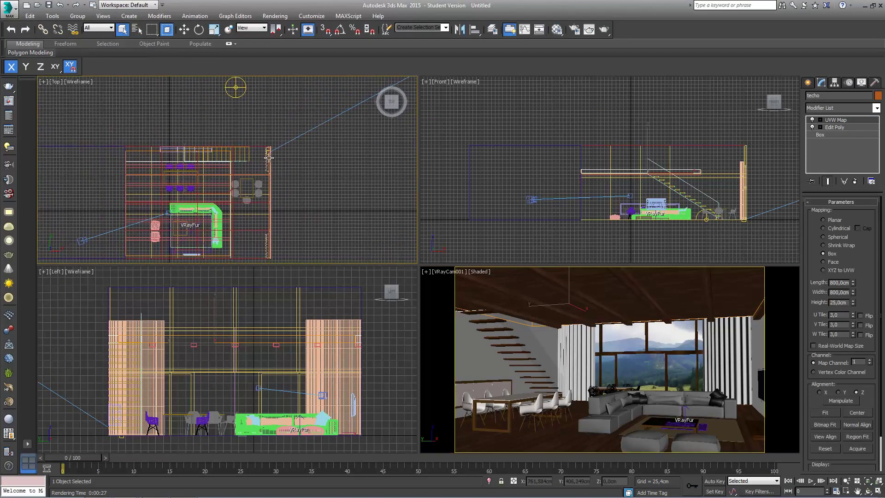
left_click(807, 82)
left_click(832, 96)
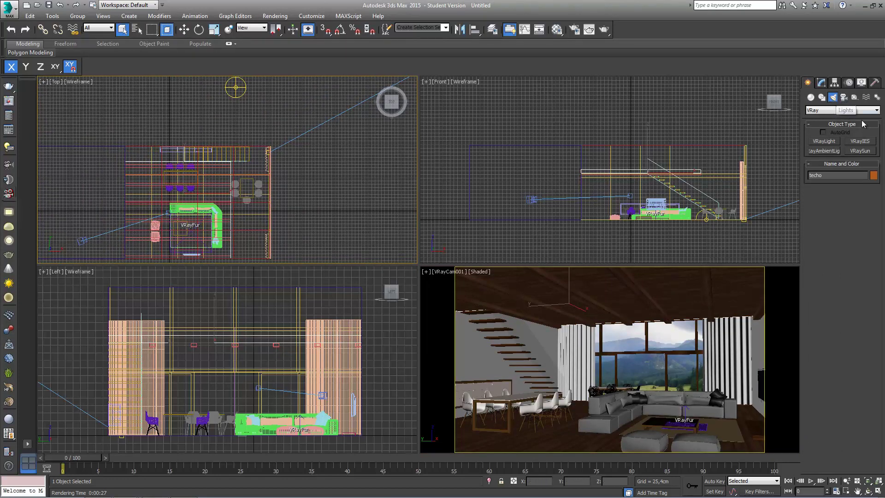
left_click(830, 142)
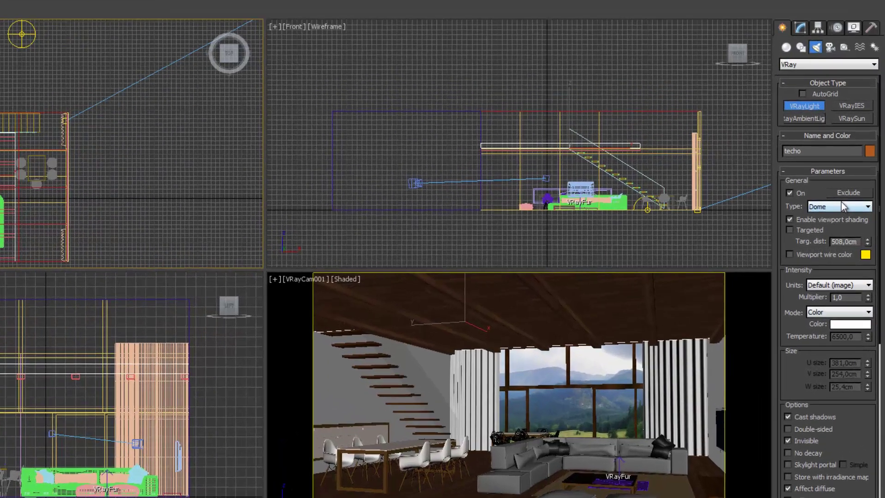
left_click(841, 202)
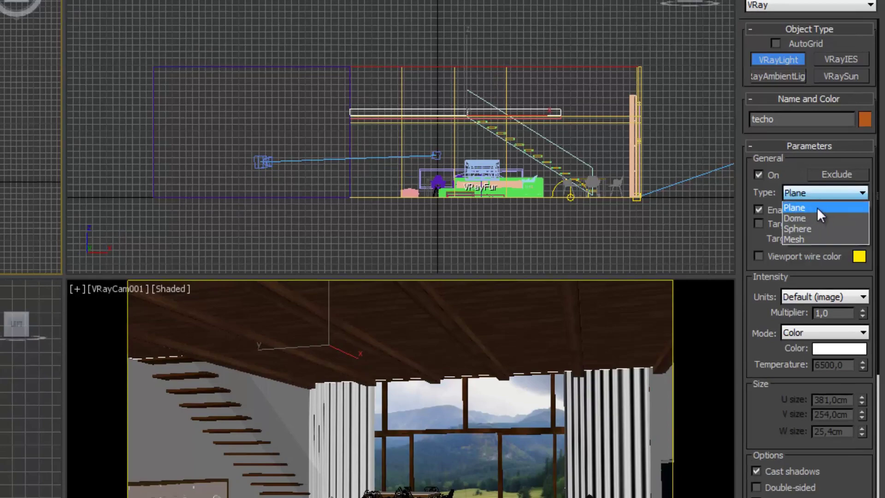
left_click(816, 207)
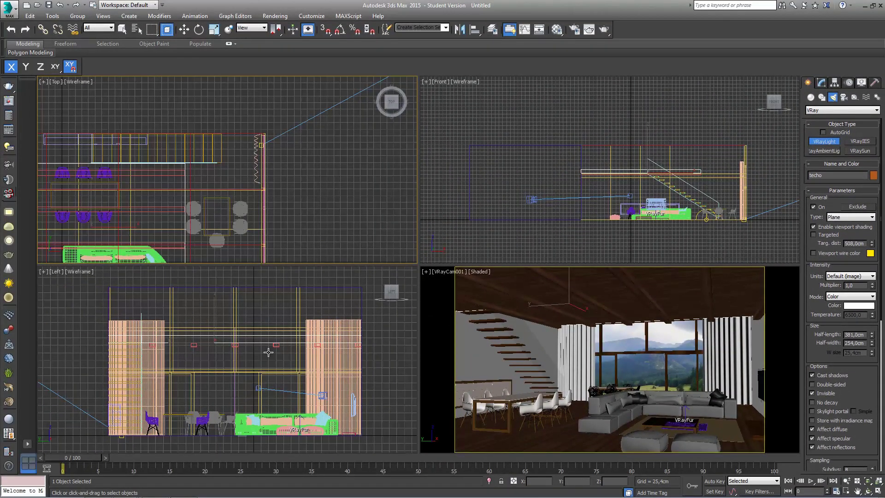
Switch the Left viewport to Right and drag a roughly 97 by 192 cm plane light over the tall window.
key("z")
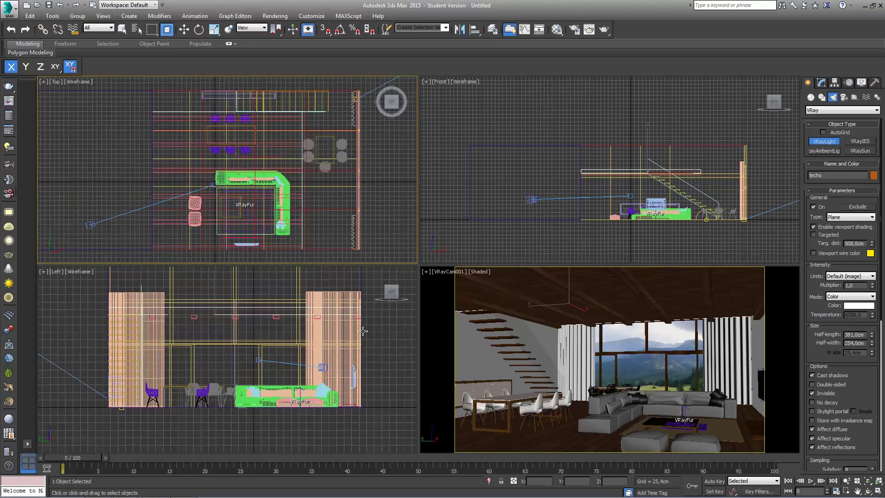
middle_click_drag(381, 322, 348, 327)
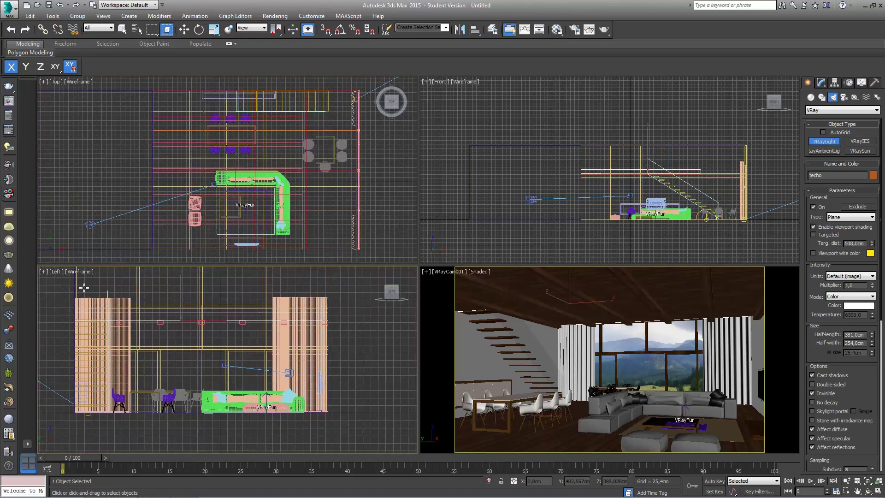
left_click(54, 270)
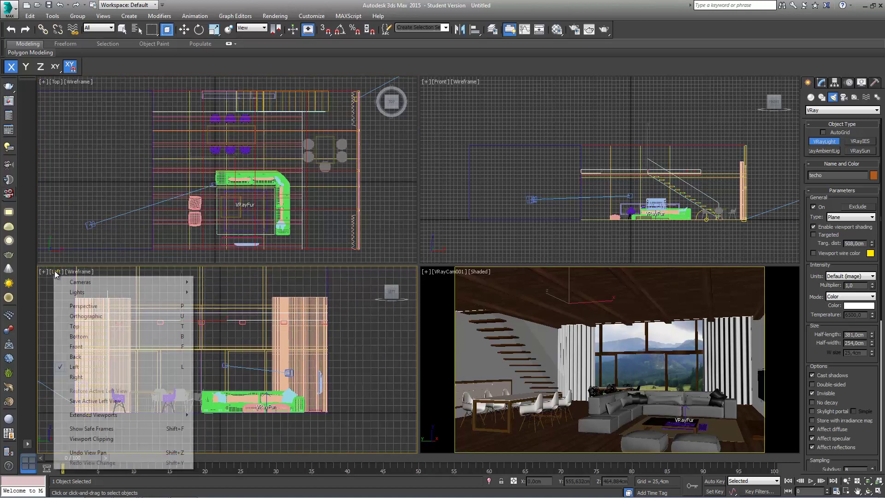
left_click(84, 377)
mouse_move(309, 357)
middle_mouse_down()
mouse_move(267, 331)
mouse_move(236, 341)
middle_mouse_up()
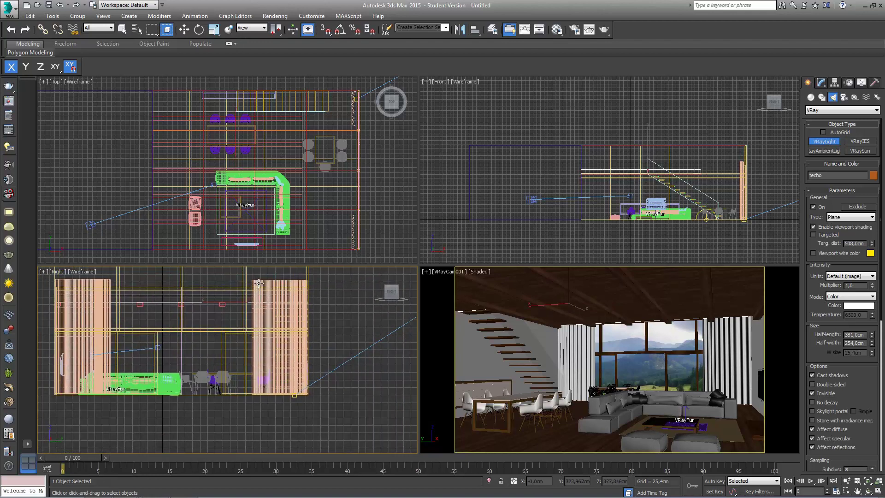
middle_click_drag(259, 283, 228, 291)
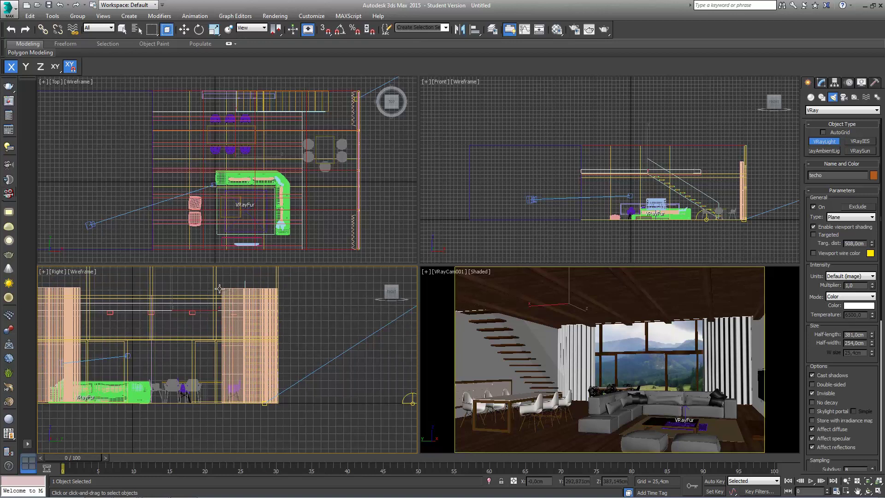
left_click_drag(220, 288, 277, 402)
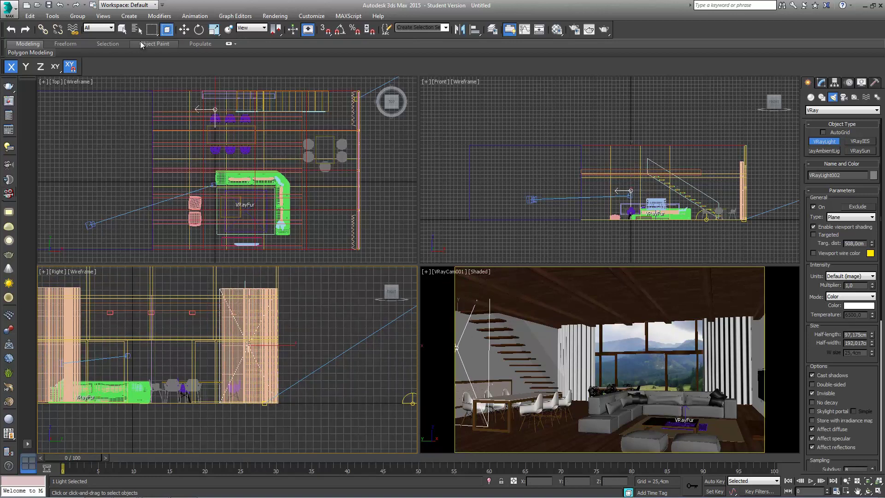
Slide VRayLight002 along X onto the tall window wall.
left_click(184, 29)
middle_click_drag(226, 156, 176, 224)
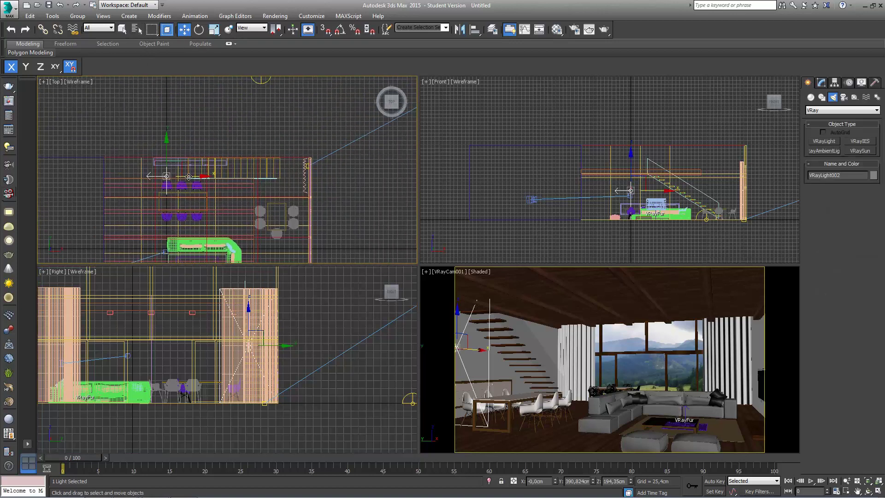
left_click_drag(189, 182, 343, 187)
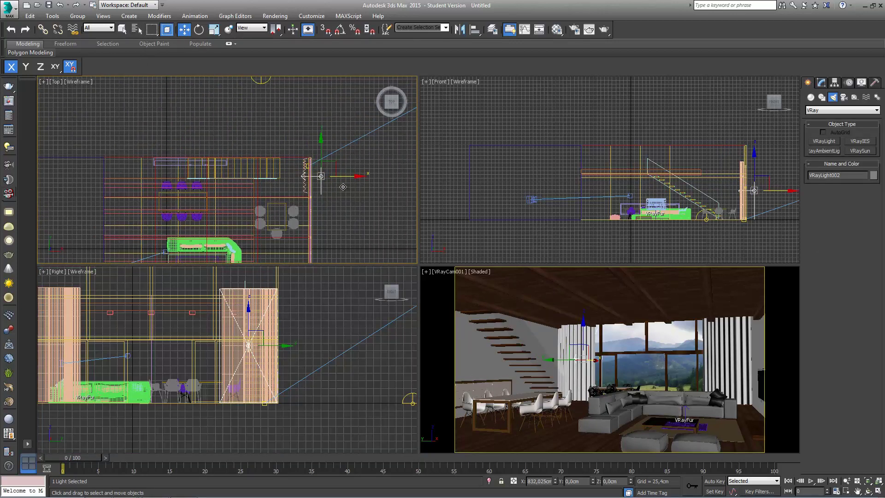
left_click_drag(343, 187, 336, 187)
Clone it along Y as an independent copy, VRayLight003, further along the wall.
middle_click_drag(301, 176, 274, 155)
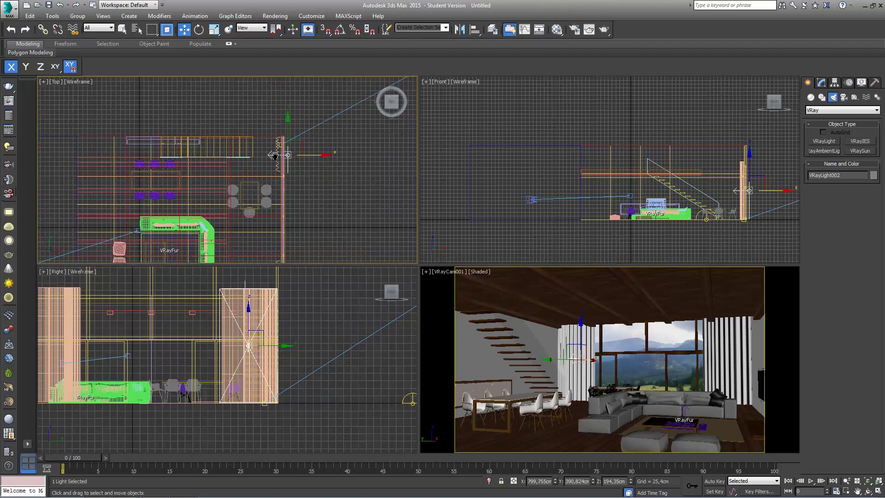
scroll(274, 155, "down", 2)
left_click_drag(257, 108, 261, 187, "shift")
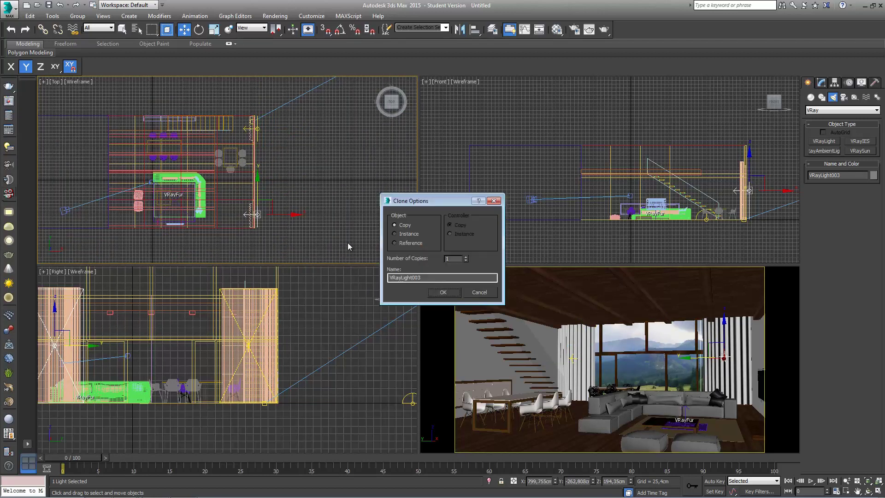
left_click(443, 291)
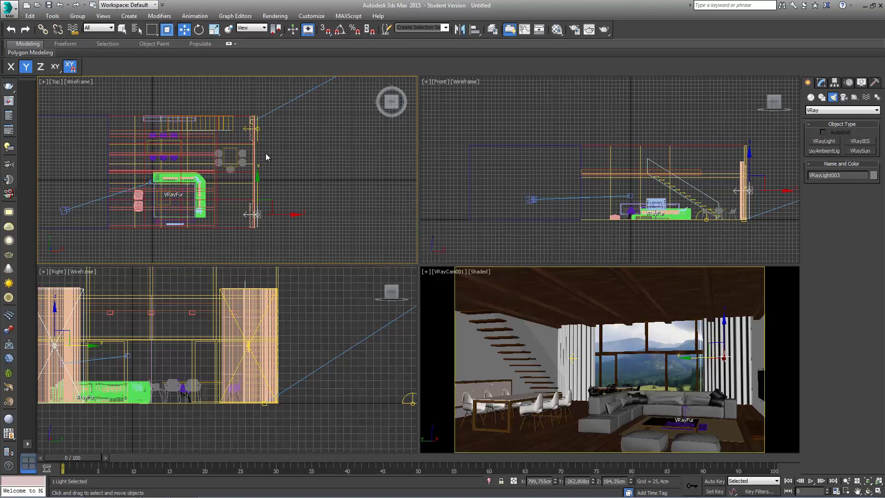
scroll(266, 154, "up", 2)
scroll(261, 151, "up", 1)
left_click(253, 122)
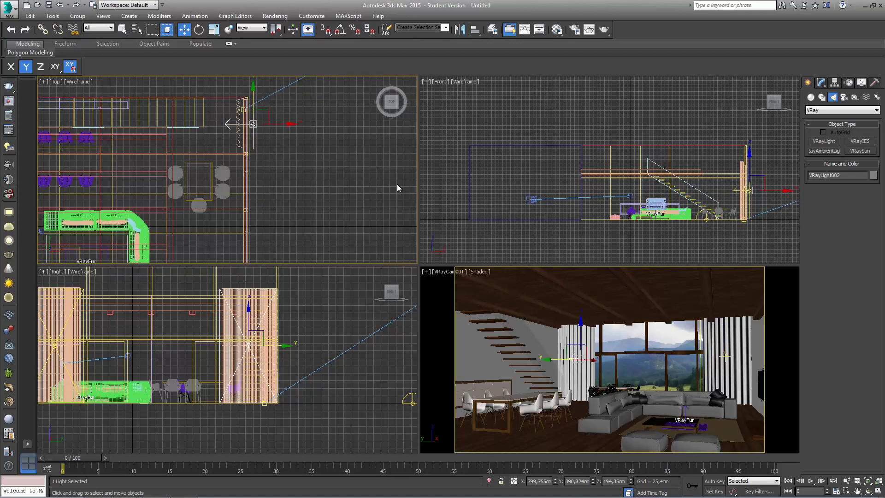
Set VRayLight002's multiplier to 20.
left_click(821, 83)
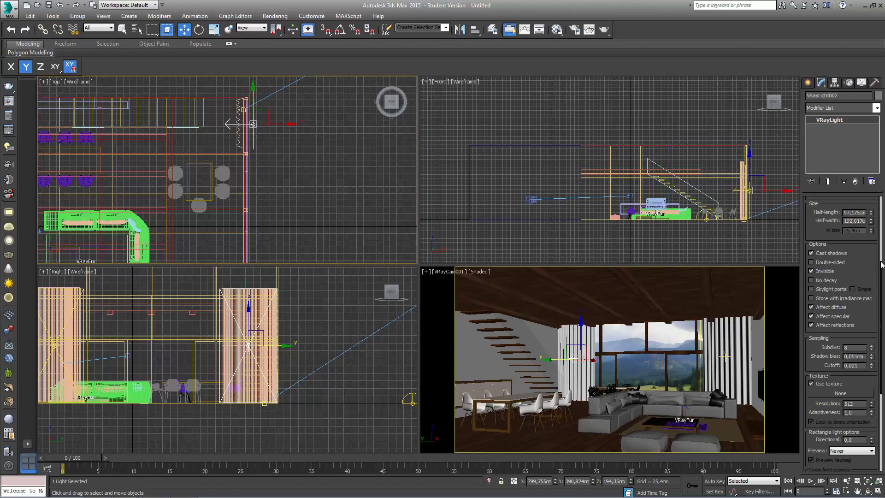
scroll(881, 266, "down", 1)
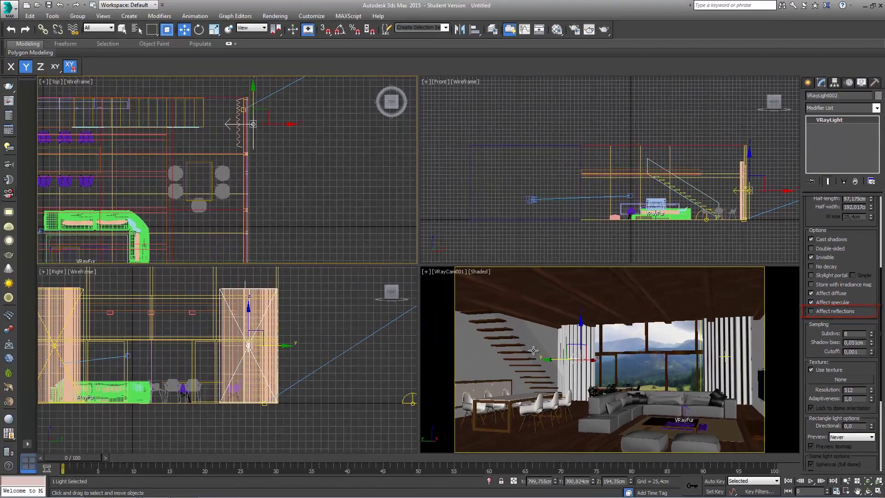
scroll(858, 212, "up", 3)
type("20")
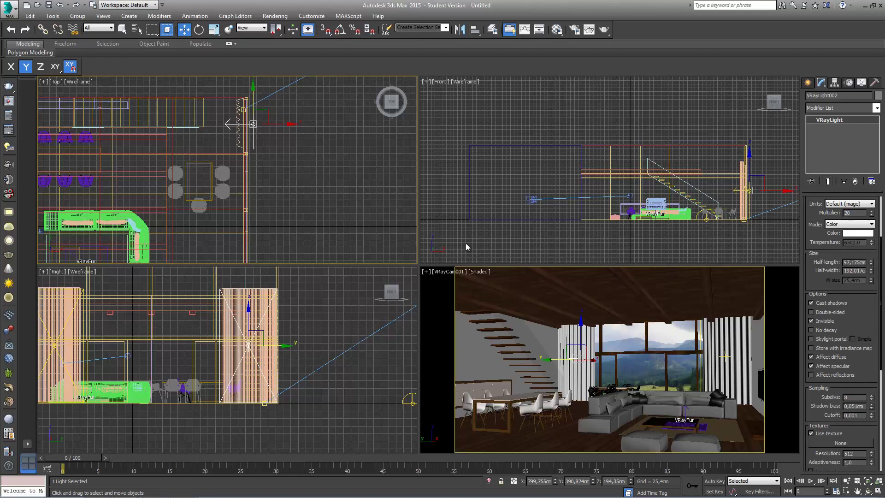
key("Return")
Render the camera view with V-Ray, then minimize the frame buffer.
right_click(781, 299)
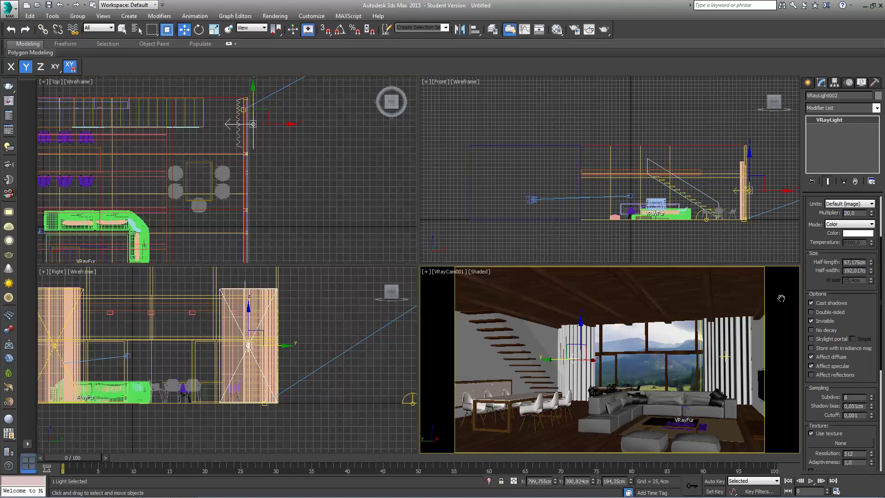
left_click(604, 30)
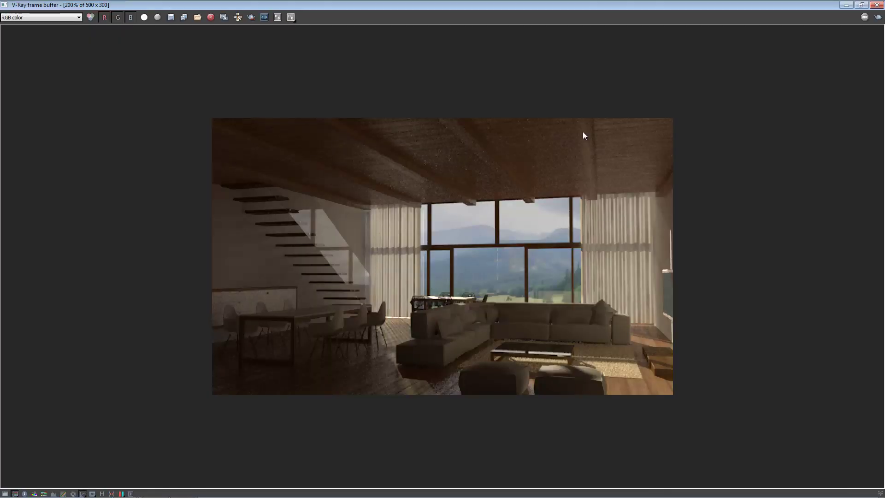
left_click(846, 6)
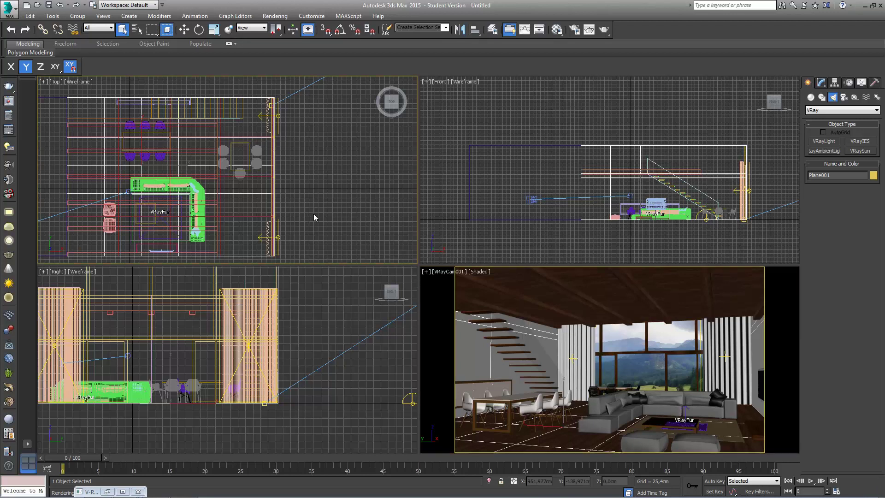
Draw a plane VRayLight across the room's right end and raise it to about 408 cm.
middle_click_drag(306, 215, 342, 201)
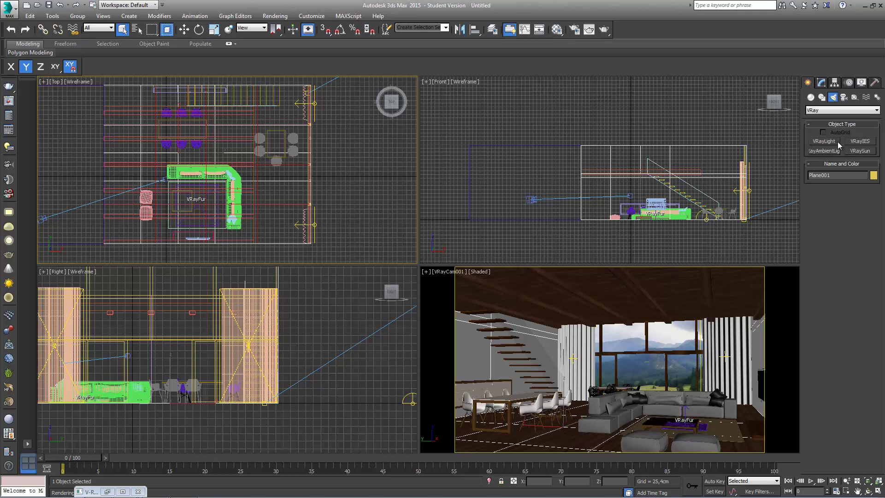
left_click(824, 141)
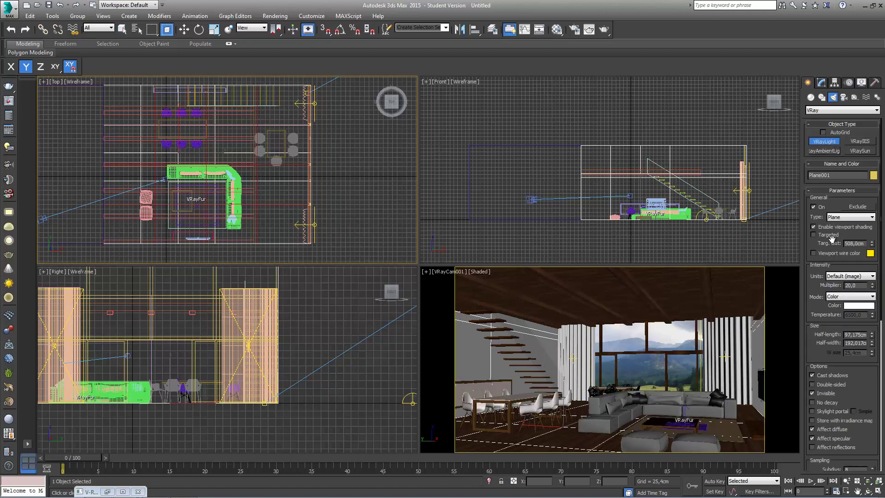
left_click(269, 109)
left_click_drag(286, 148, 304, 238)
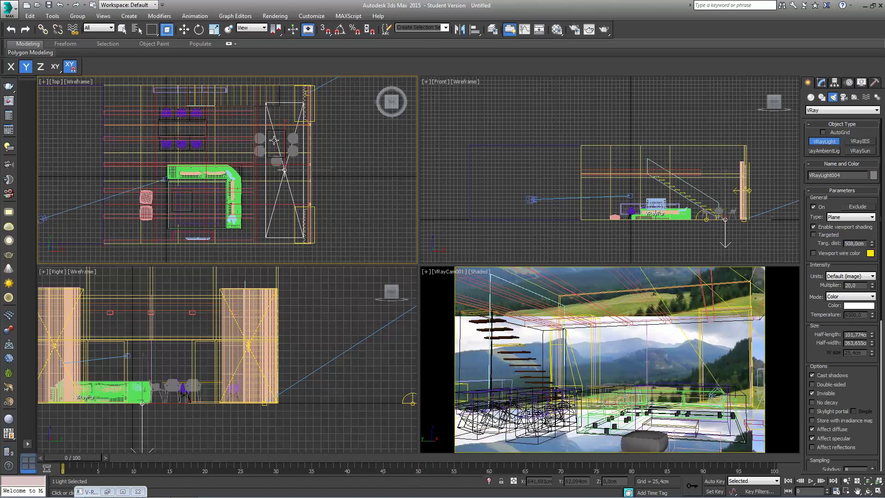
key("w")
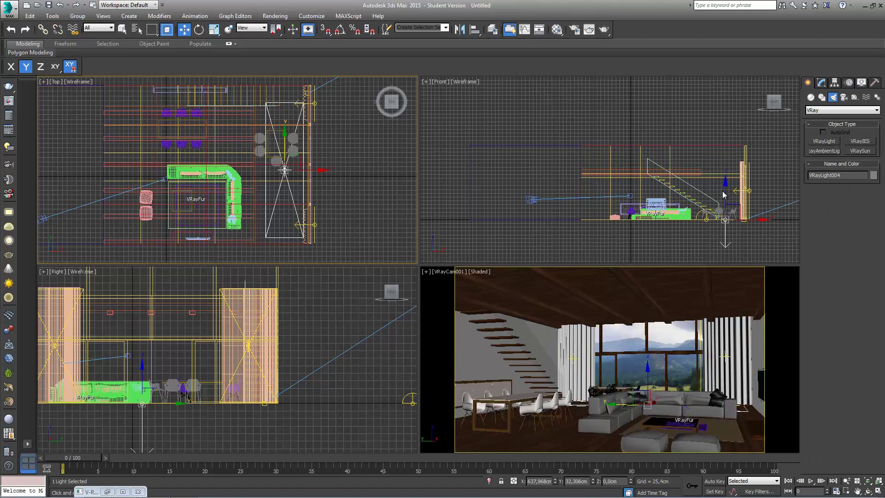
left_click_drag(723, 194, 725, 134)
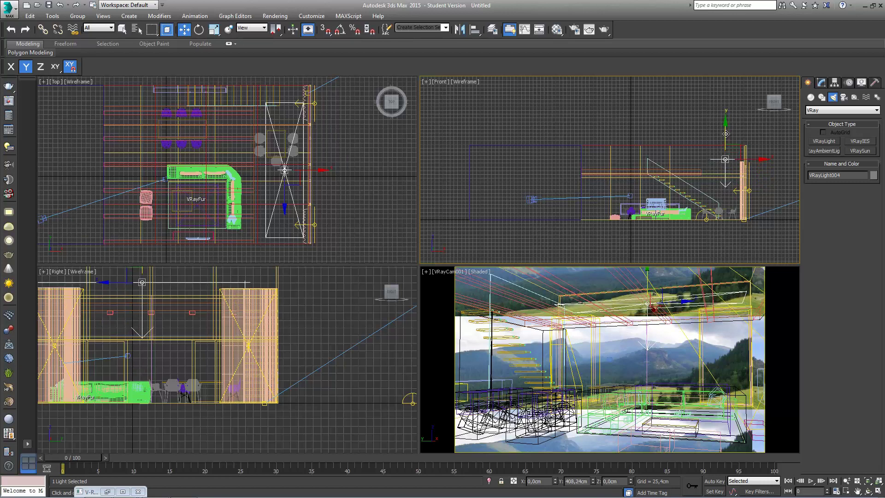
Give VRayLight004 multiplier 30 with Affect reflections on, and set VRayLight002's multiplier to 60.
left_click(820, 83)
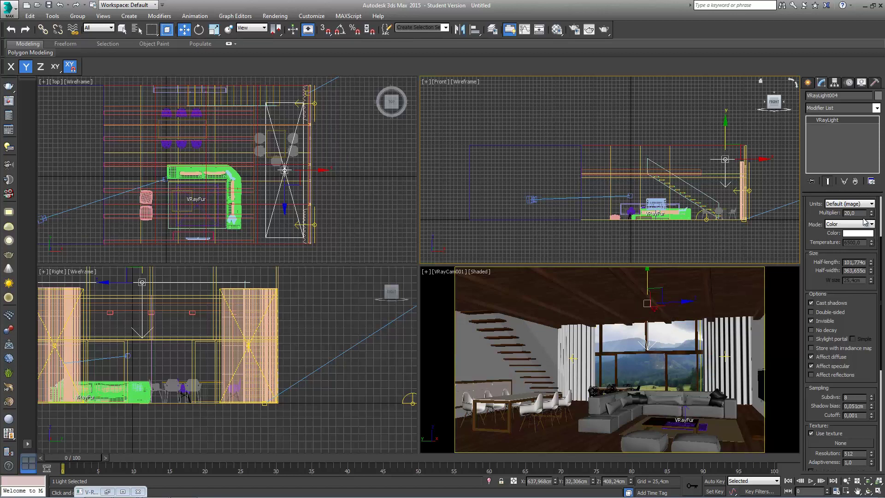
type("30")
key("Return")
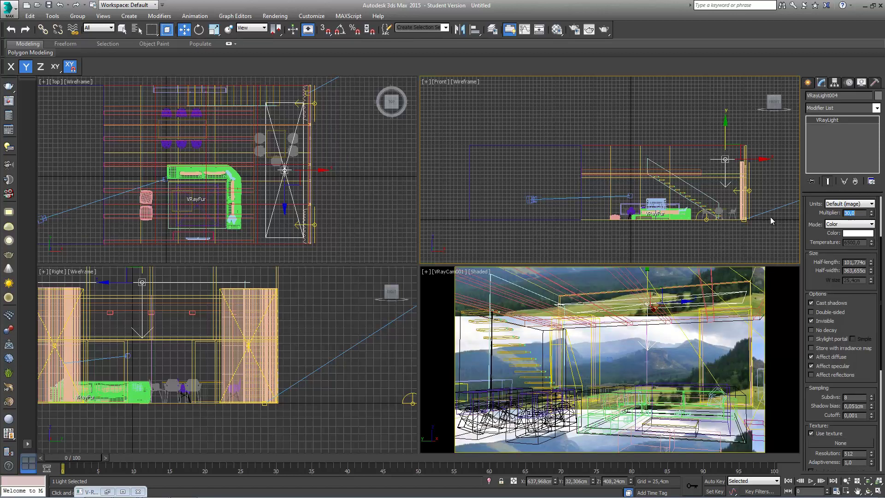
left_click(314, 104)
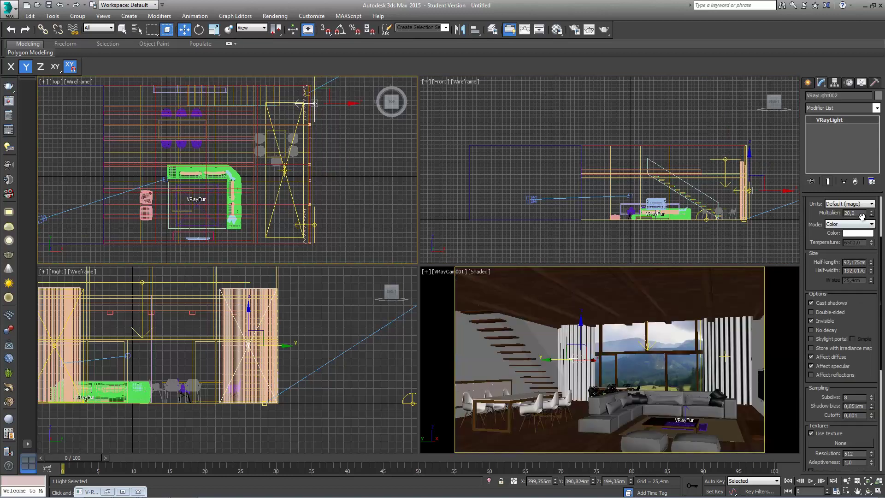
left_click(863, 213)
type("60")
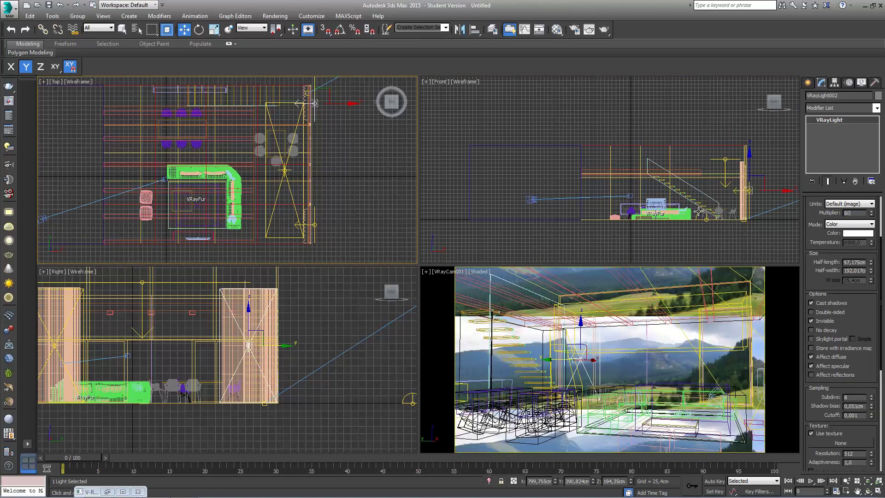
key("Return")
left_click(289, 193)
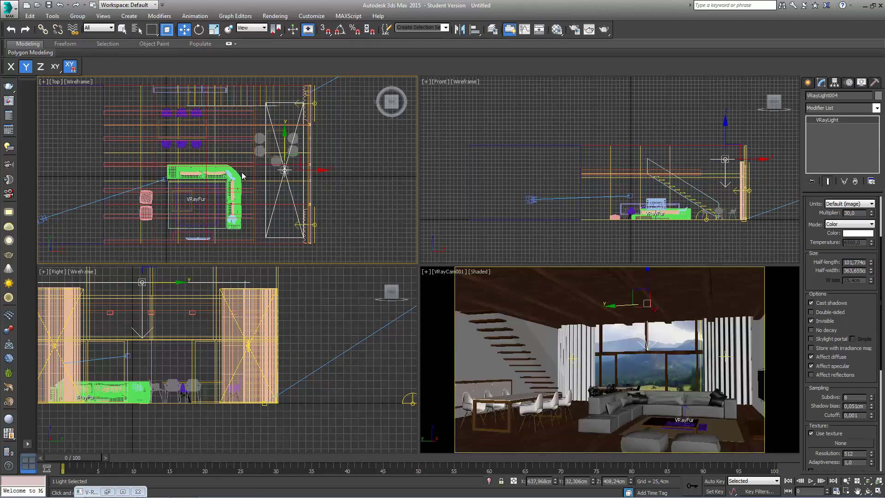
left_click(842, 376)
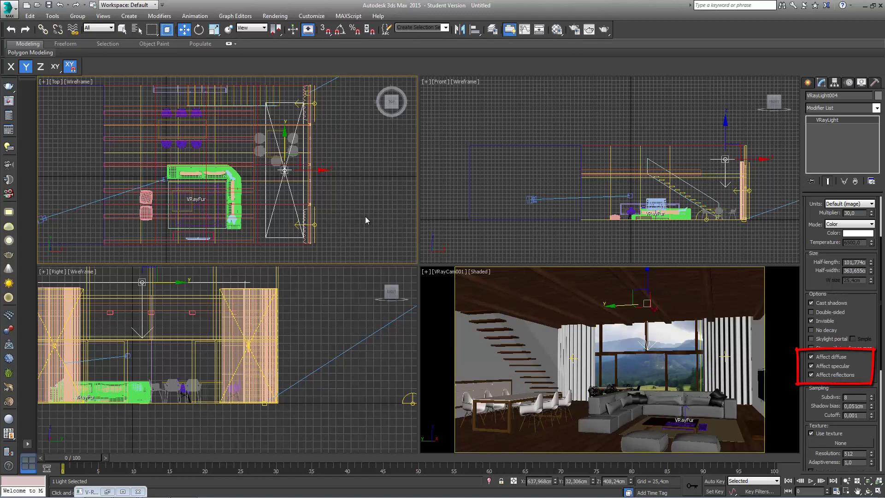
scroll(366, 213, "down", 2)
Clone the plane light to the room's left as an independent copy, VRayLight005.
scroll(388, 222, "down", 2)
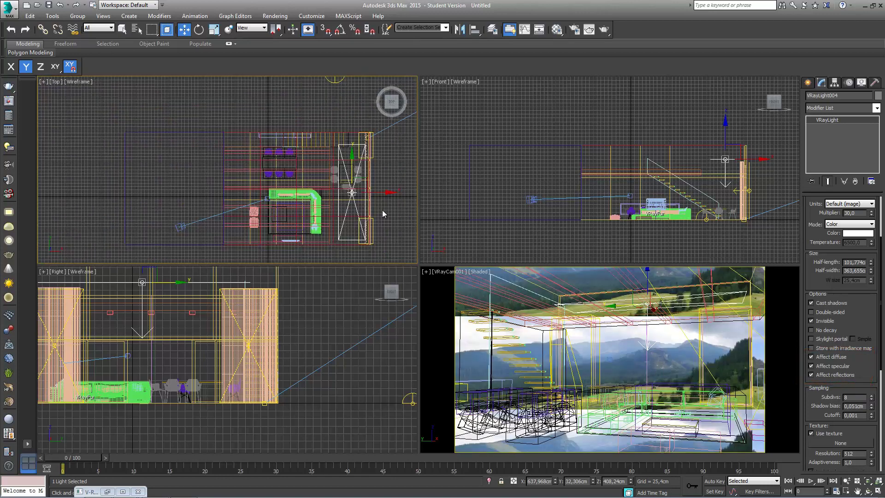
mouse_move(368, 189)
left_mouse_down("shift")
mouse_move(139, 188)
mouse_move(172, 190)
left_mouse_up("shift")
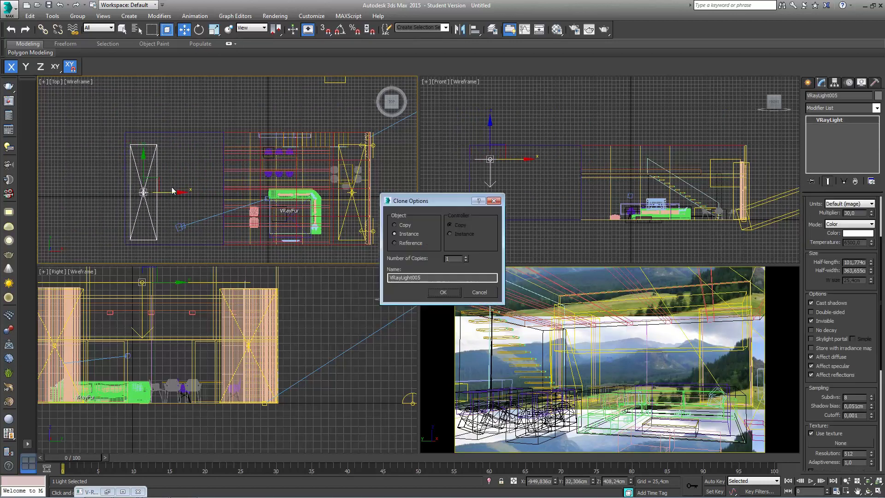
left_click(395, 224)
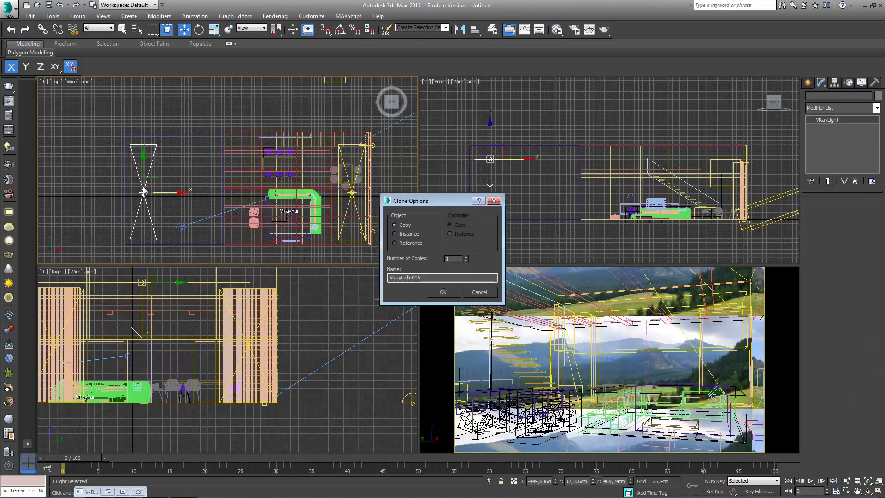
key("Return")
left_click_drag(143, 184, 92, 189)
Rotate VRayLight005 -90°, lower it in the Front view, and turn off Affect reflections.
left_click(198, 30)
key("a")
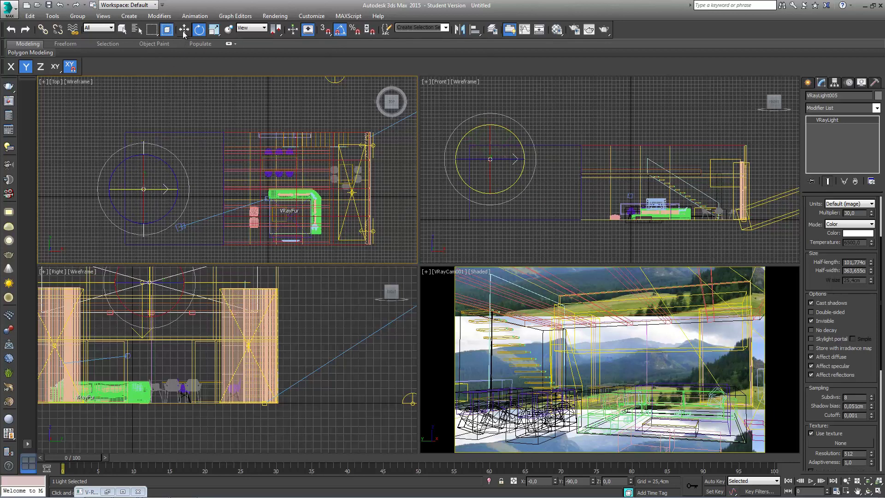
left_click(184, 30)
left_click(491, 135)
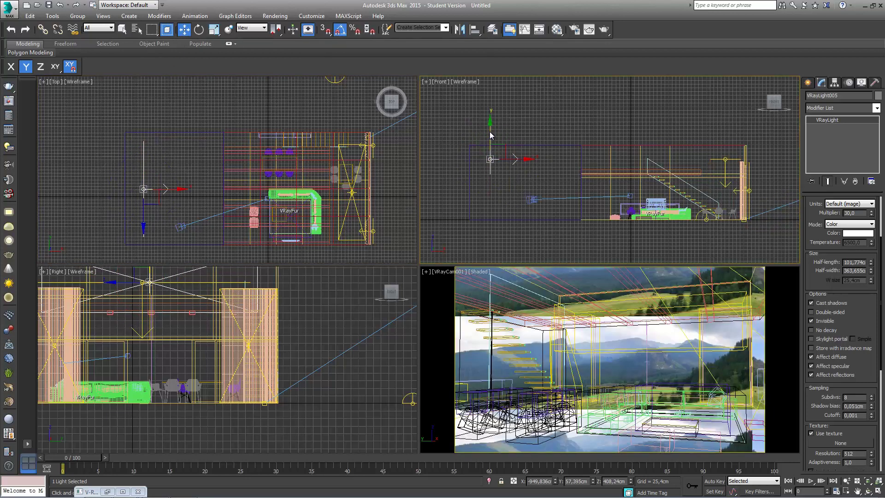
left_click_drag(490, 132, 501, 167)
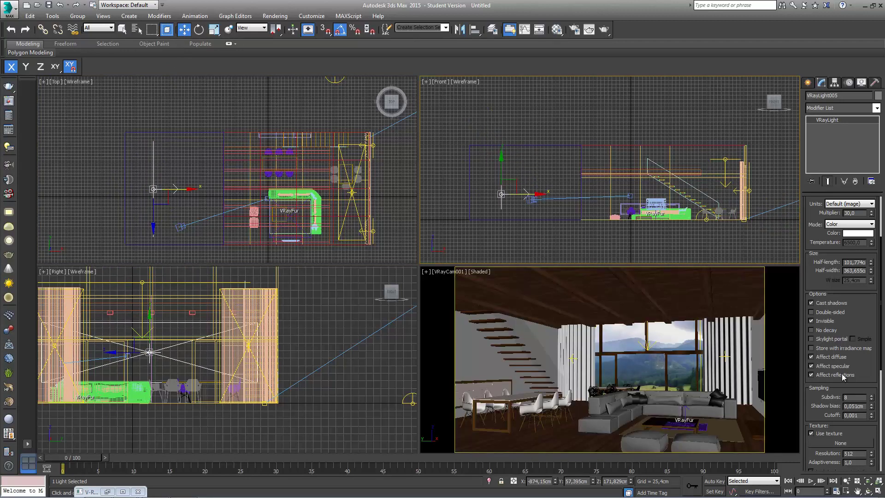
left_click(843, 375)
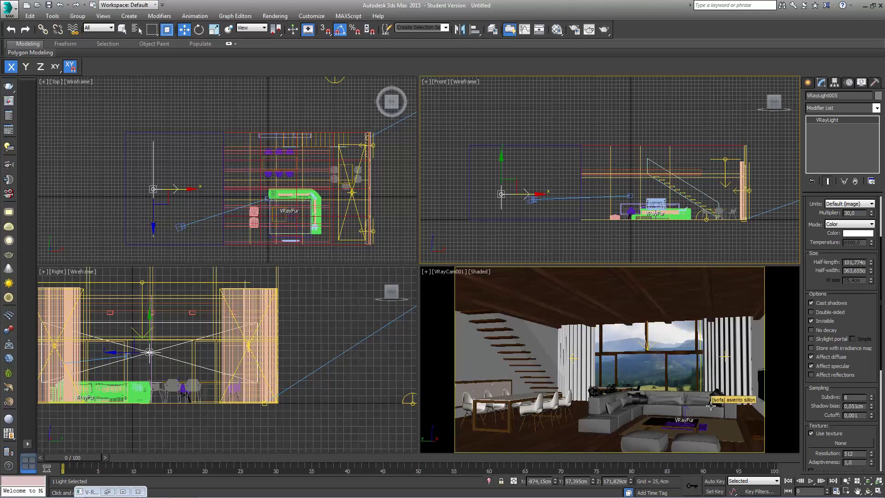
left_click(645, 295)
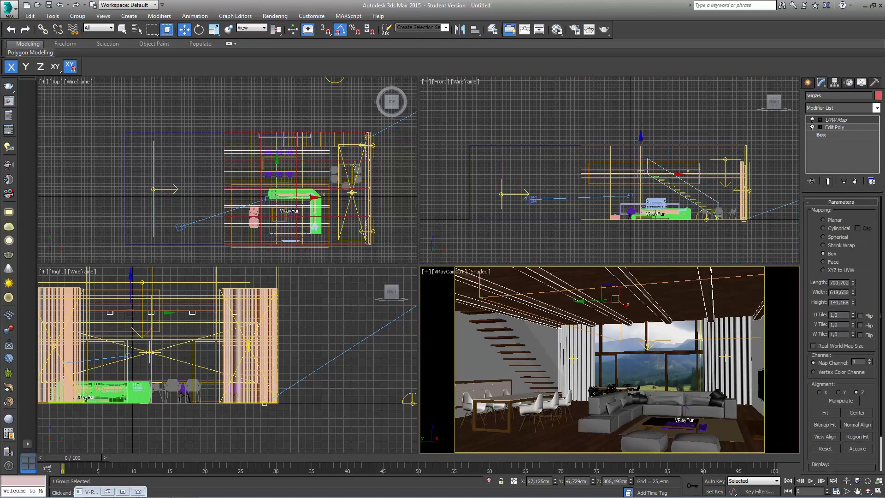
Re-render the living room in the V-Ray frame buffer and toggle the sRGB display to compare.
left_click(7, 100)
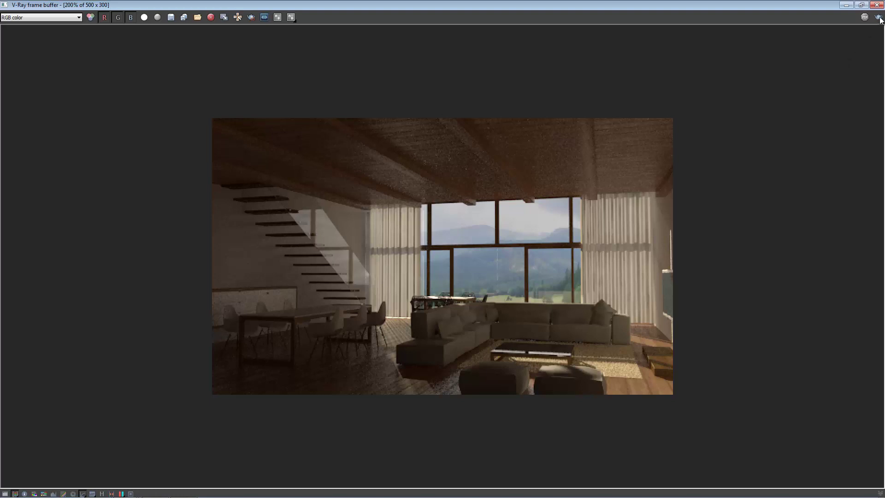
left_click(878, 17)
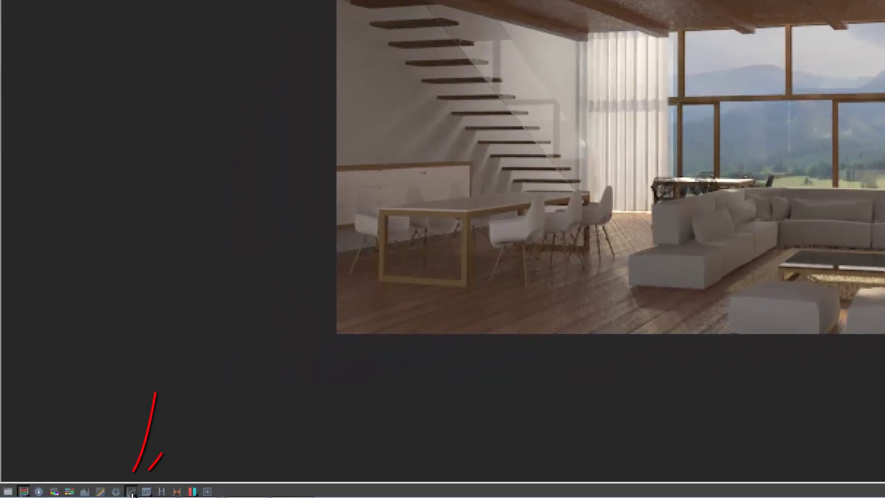
left_click(83, 494)
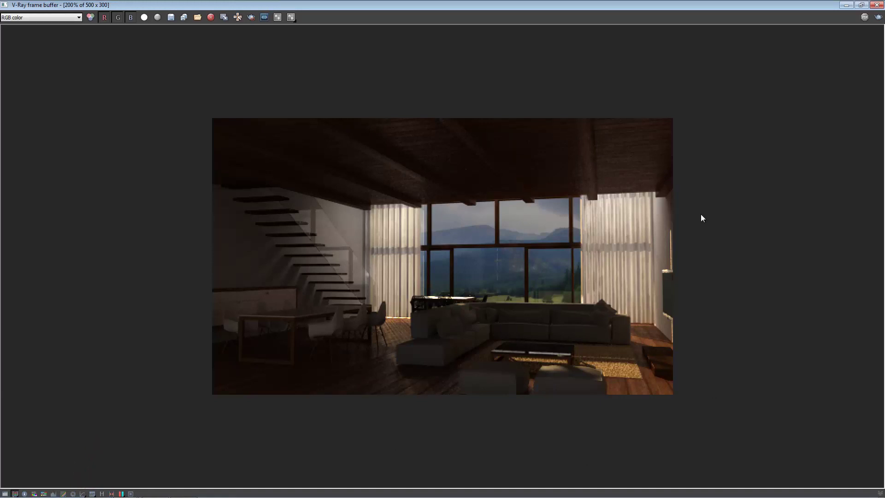
Minimize the frame buffer, maximize the Front view and select VRayLight004.
left_click(846, 5)
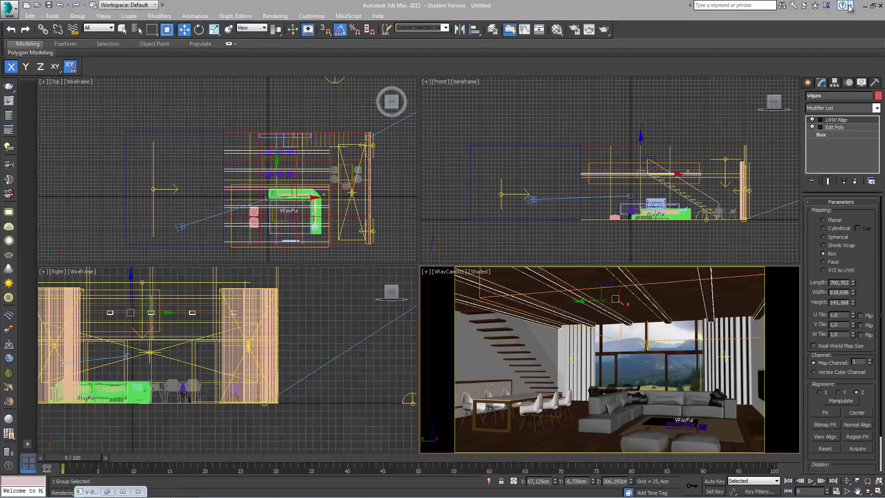
left_click(304, 311)
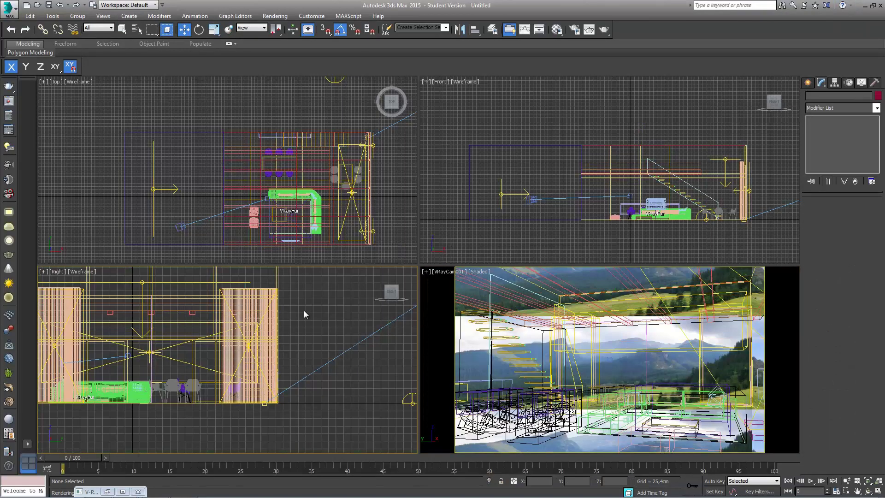
left_click(504, 223)
key("alt+w")
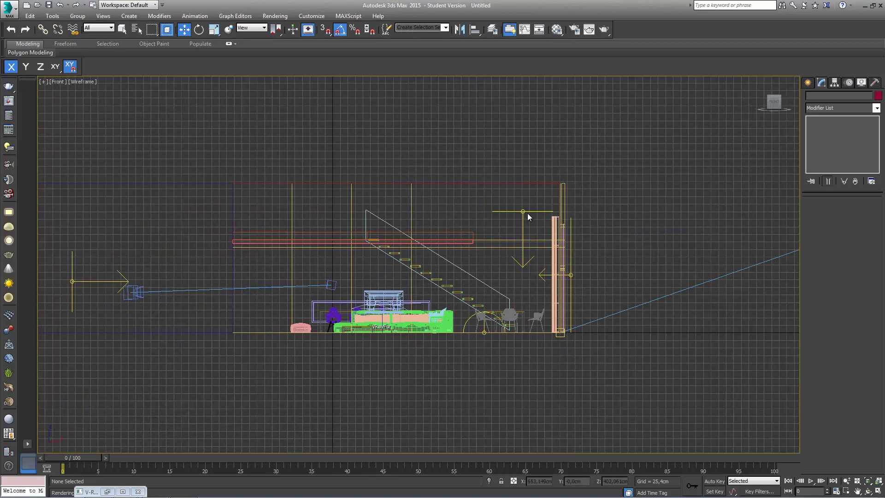
left_click(525, 212)
scroll(513, 236, "up", 3)
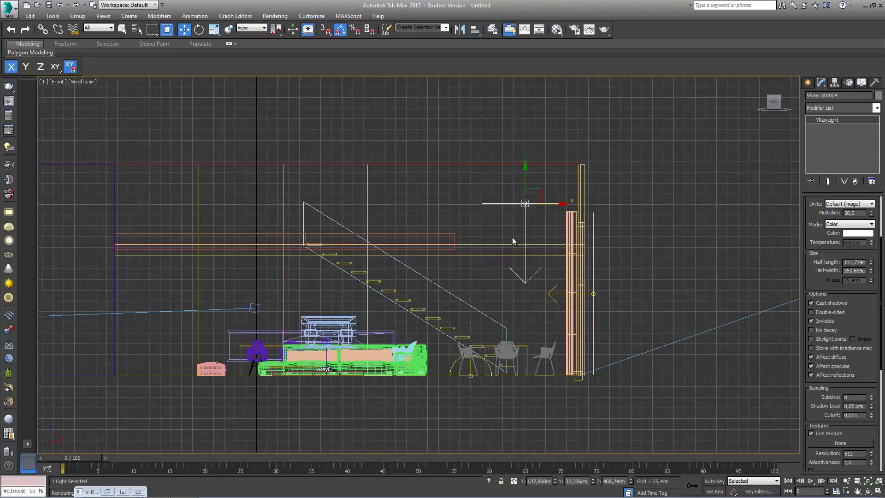
Clone it as VRayLight006 tilted -105° and lowered, then Shift-drag another copy.
mouse_move(518, 183)
left_mouse_down("shift")
mouse_move(518, 233)
mouse_move(495, 254)
mouse_move(429, 253)
mouse_move(471, 285)
left_mouse_up("shift")
left_click(444, 293)
left_click(199, 29)
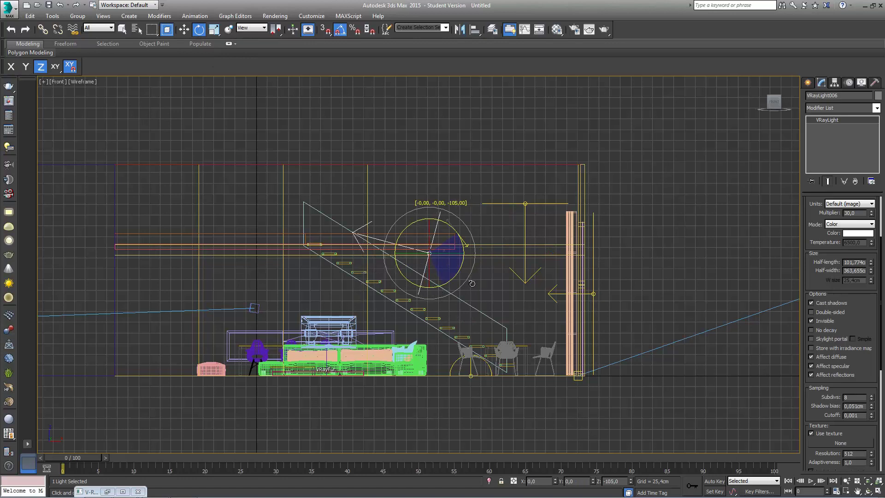
left_click(184, 29)
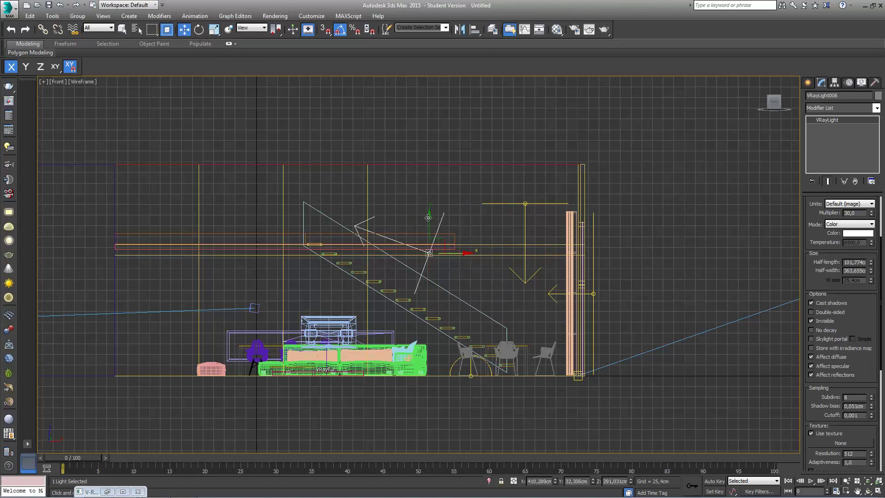
mouse_move(428, 243)
left_mouse_down()
mouse_move(460, 276)
mouse_move(474, 261)
left_mouse_up()
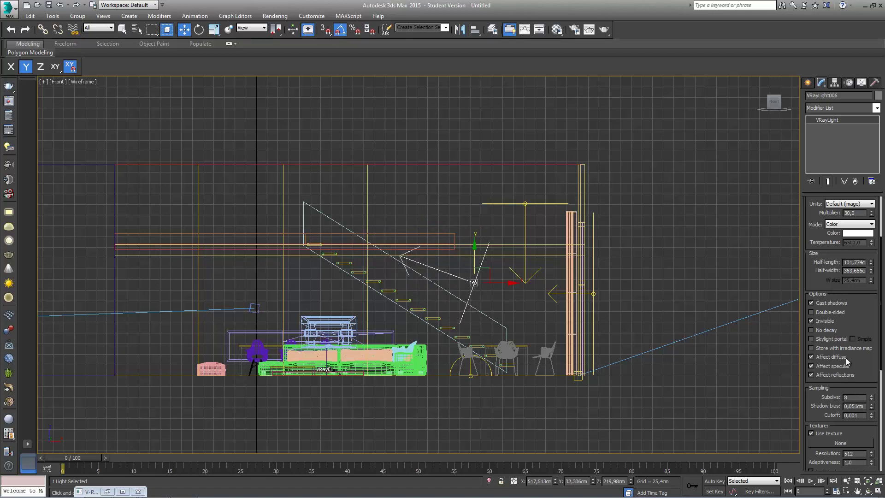
left_click(475, 258)
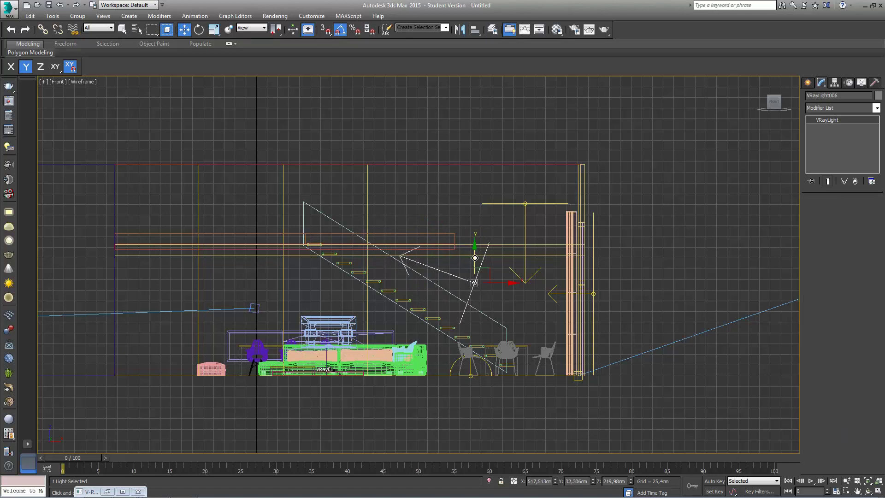
left_click_drag(474, 258, 475, 293, "shift")
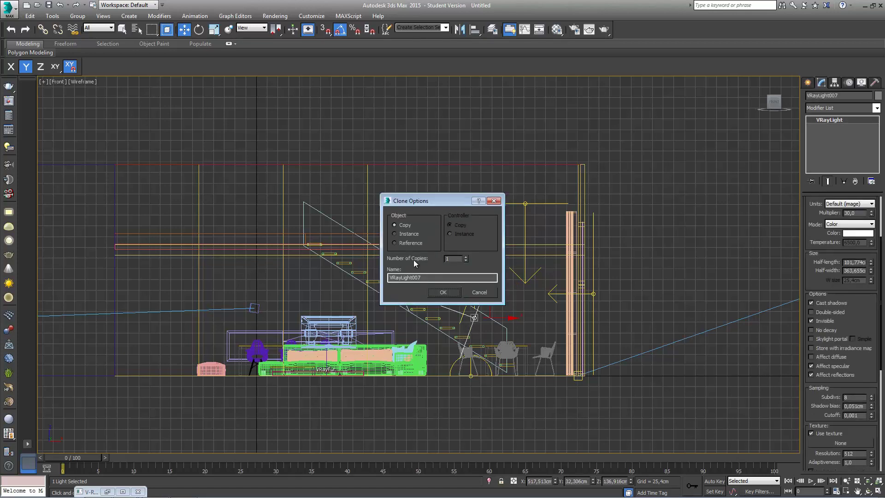
Create copy VRayLight007, rotate it 40° on Z and lower it toward the dining chairs.
left_click(447, 292)
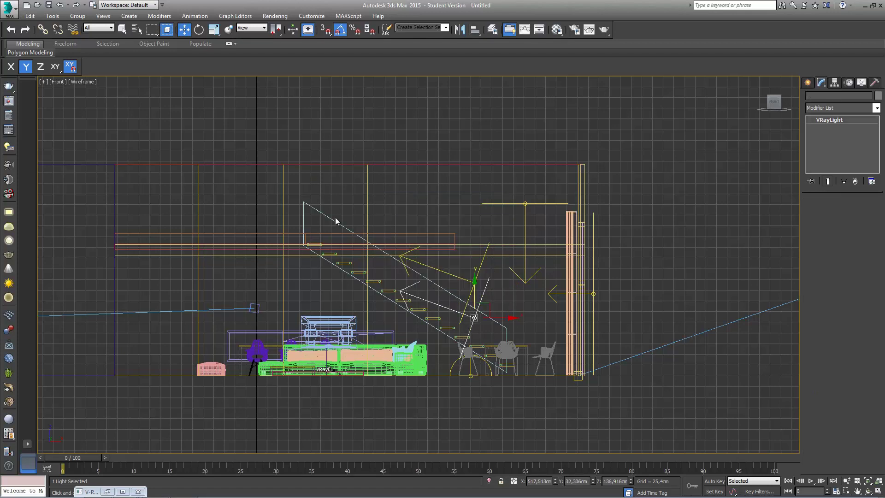
left_click(199, 29)
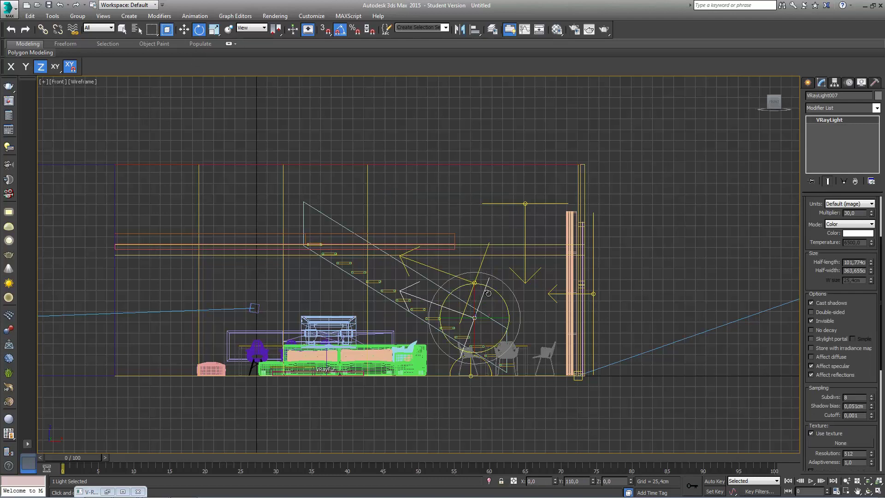
left_click_drag(494, 293, 480, 285)
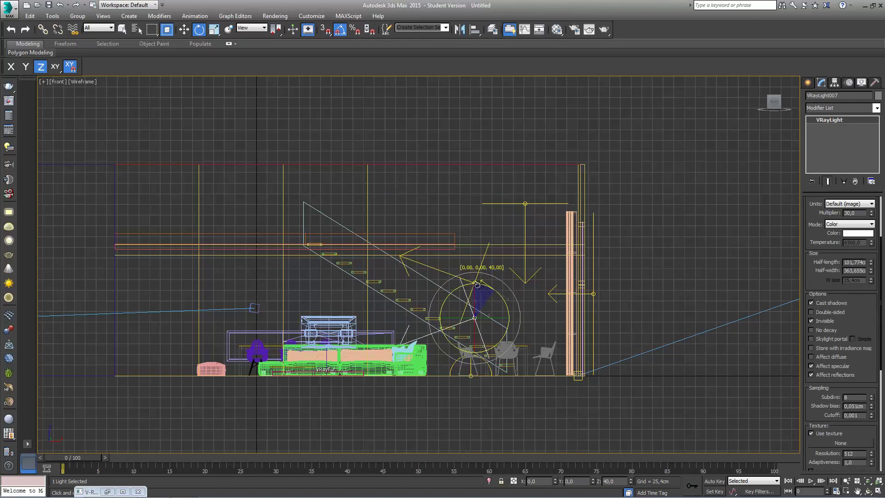
left_click(184, 31)
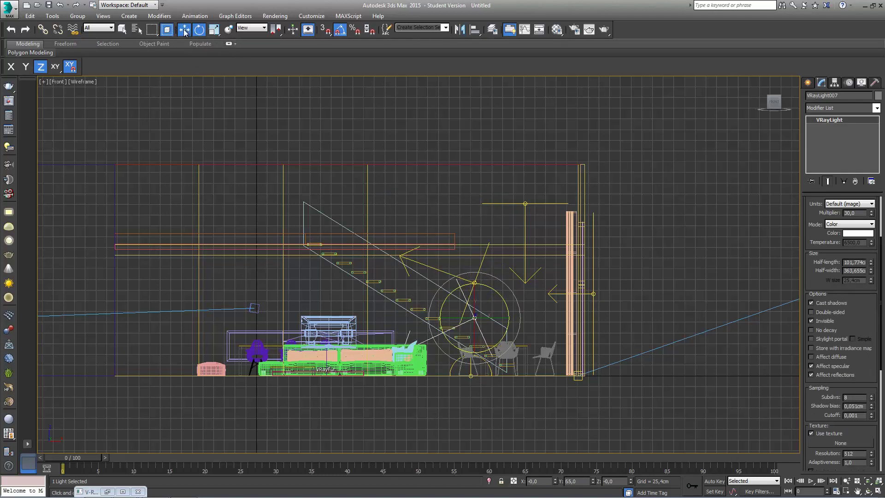
mouse_move(475, 296)
left_mouse_down()
mouse_move(475, 310)
mouse_move(541, 339)
left_mouse_up()
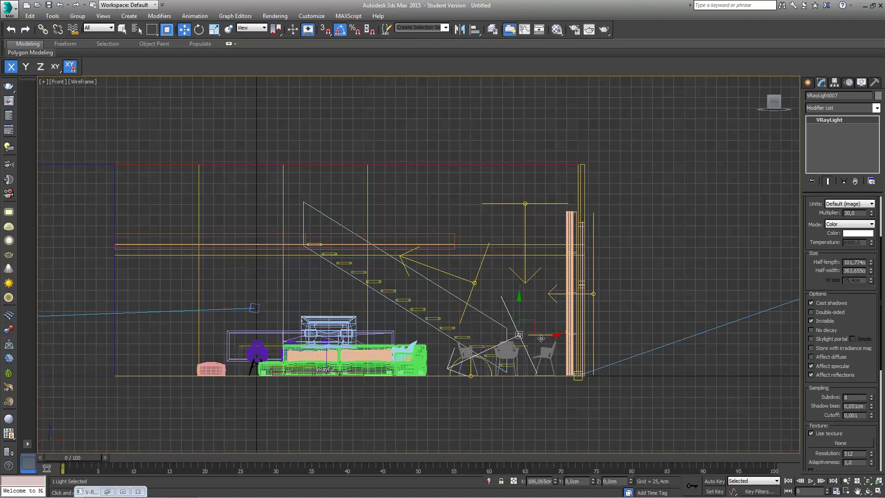
Set VRaySun002's intensity multiplier to 5 and maximize the camera view.
key("c")
left_click(605, 29)
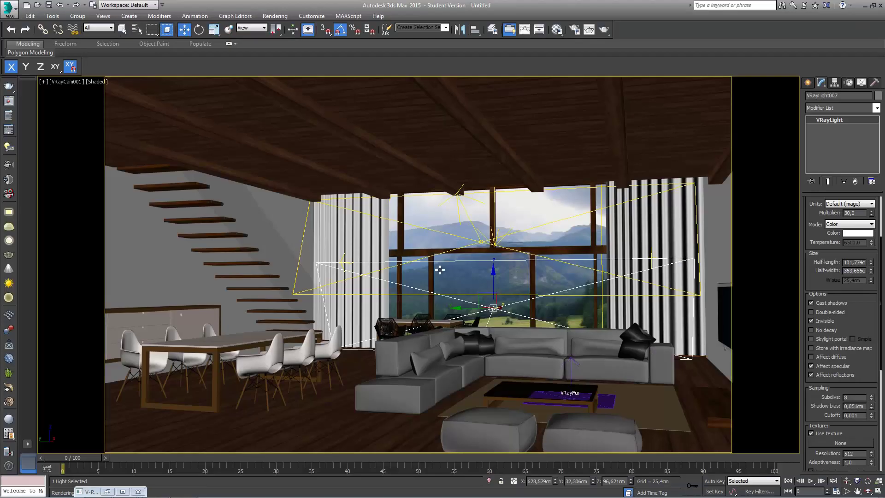
key("alt+w")
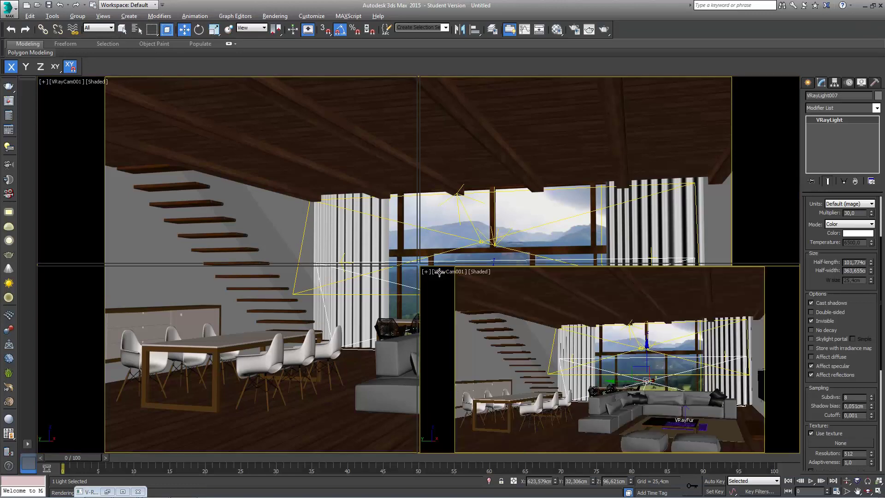
scroll(327, 152, "down", 3)
scroll(364, 143, "down", 2)
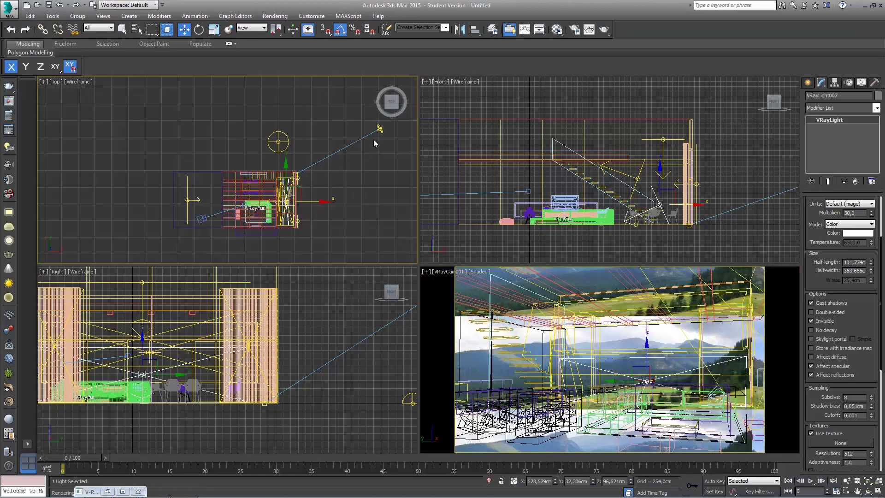
left_click(379, 129)
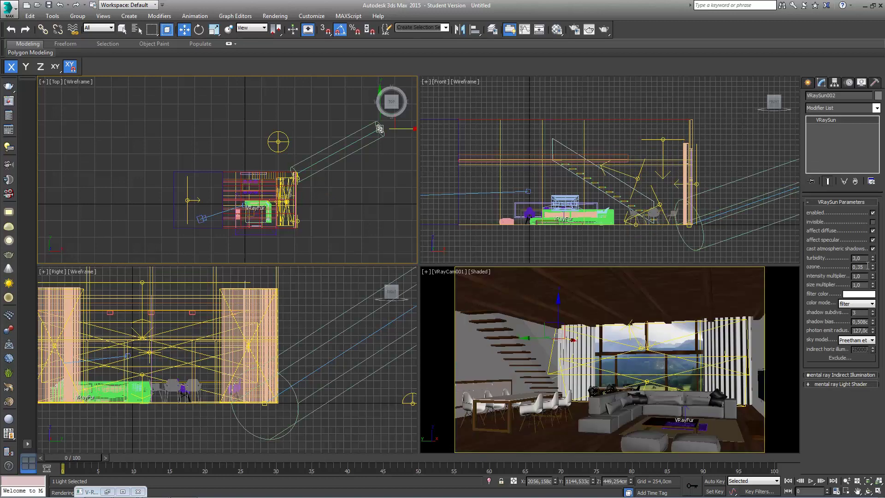
double_click(858, 275)
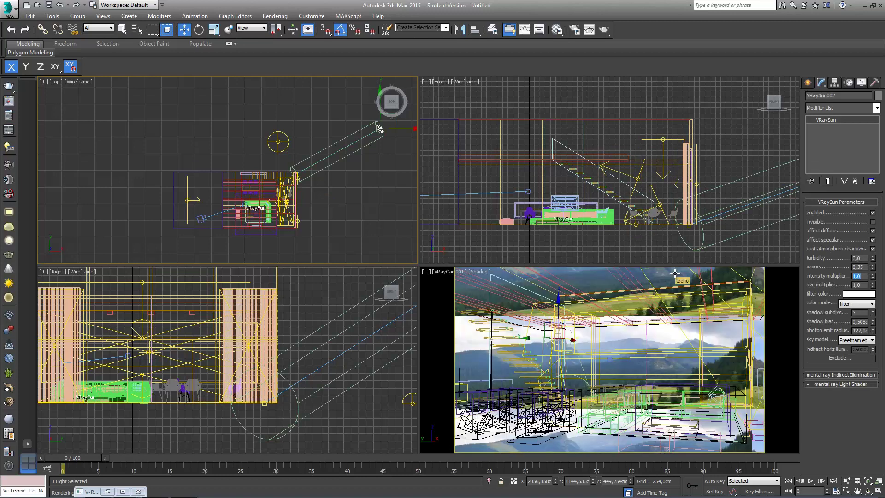
type("5")
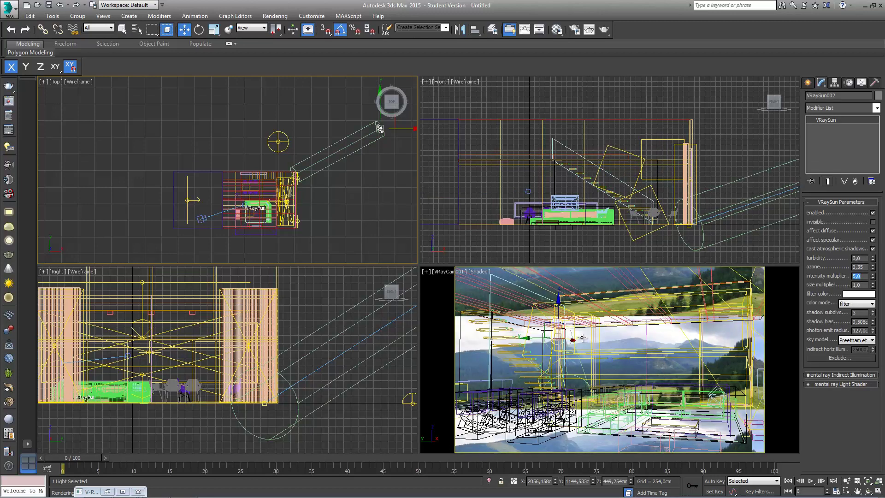
left_click(575, 338)
key("alt+w")
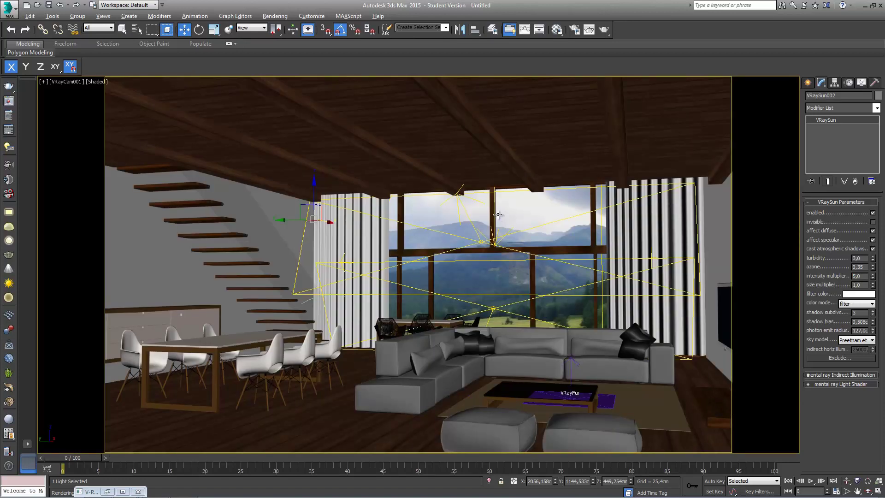
Copy the window light as VRayLight008 and scale it down to a narrow strip.
left_click(477, 232)
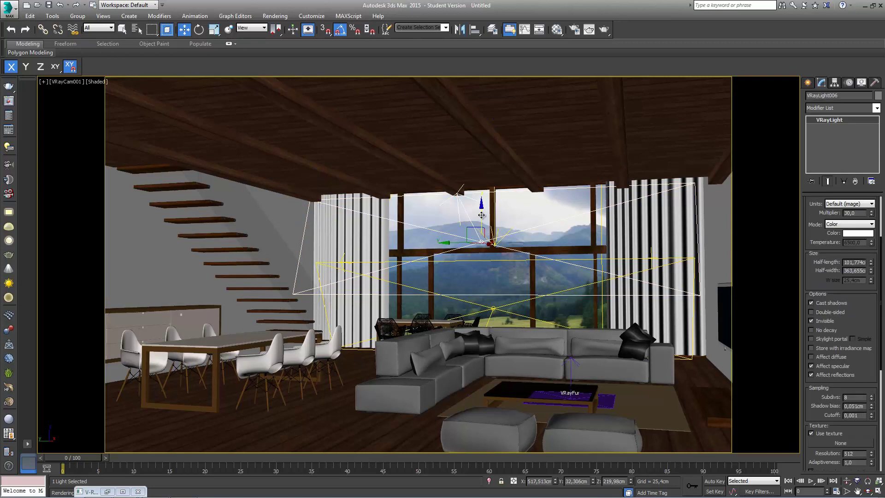
left_click_drag(477, 233, 481, 237, "shift")
left_click(405, 225)
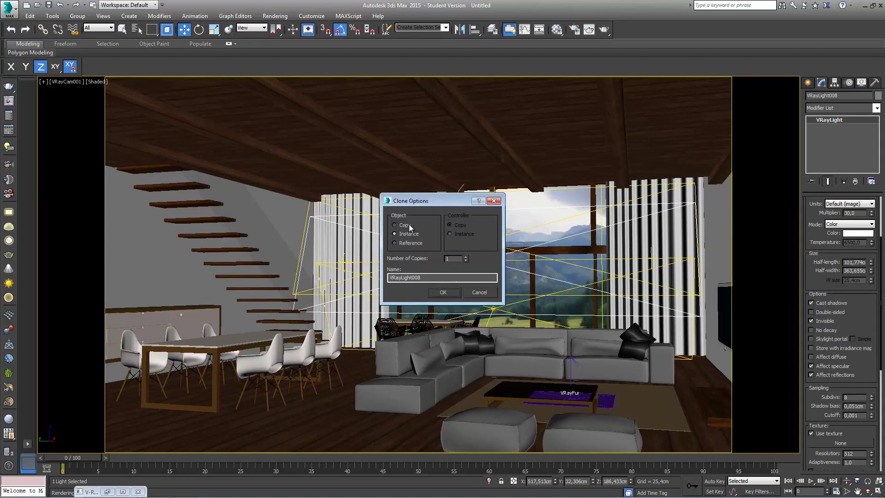
left_click(443, 293)
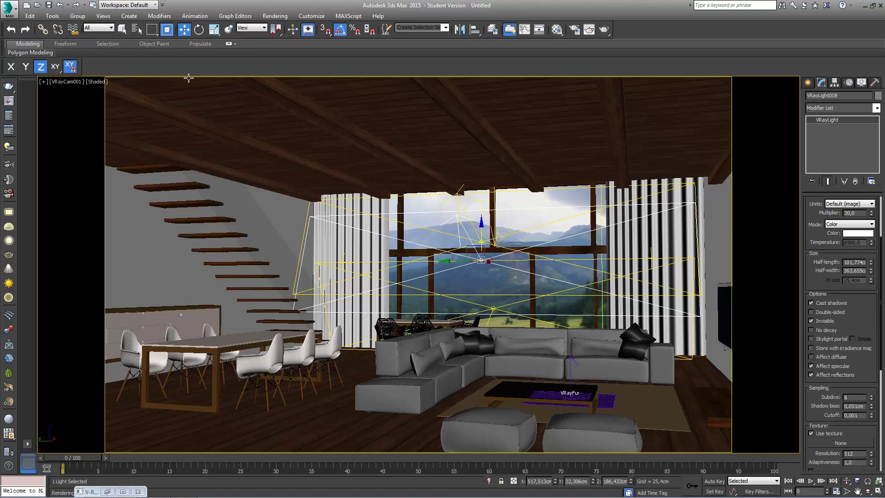
left_click(214, 29)
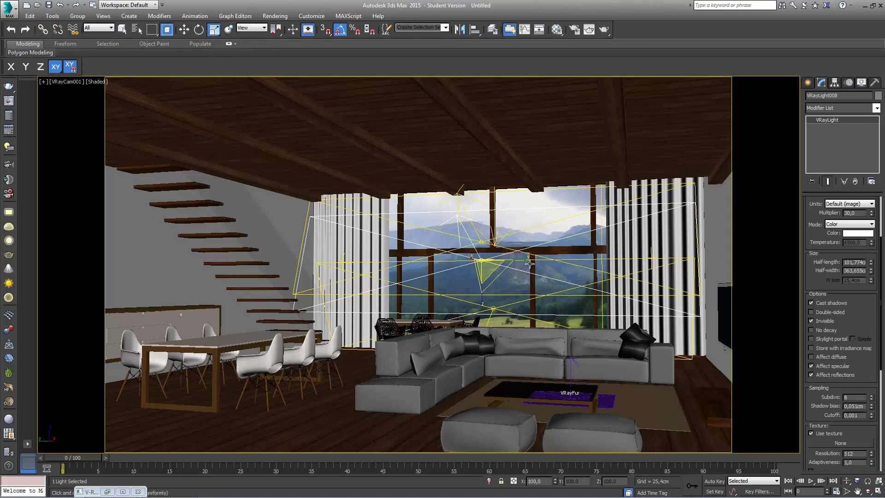
left_click_drag(481, 262, 412, 258)
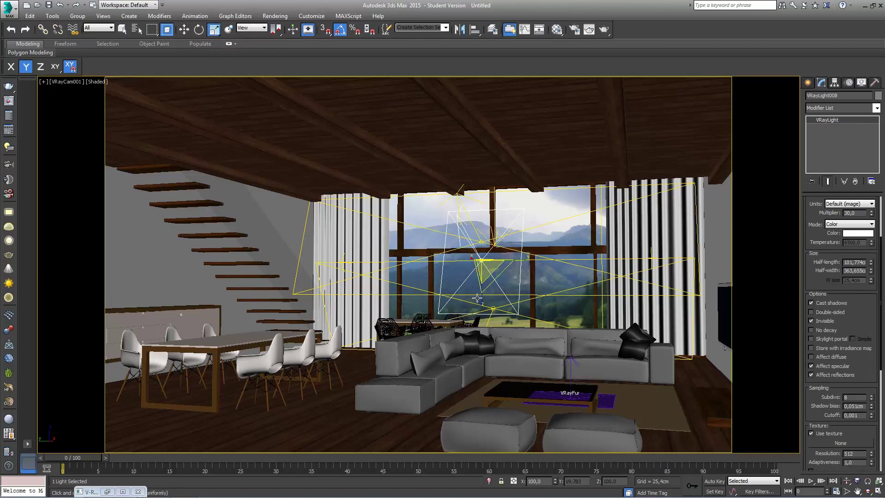
left_click_drag(482, 297, 485, 242)
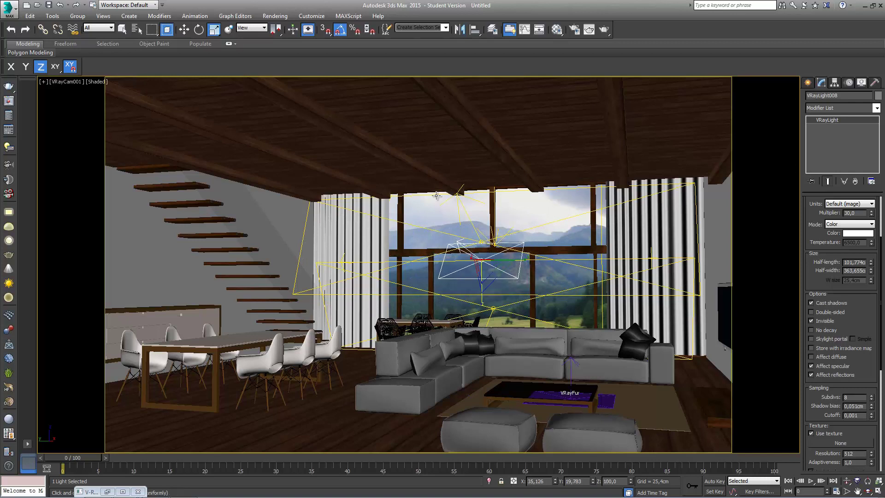
Tilt VRayLight008 -80° about Y, resize its length along Z, and restore the four viewports.
left_click(199, 29)
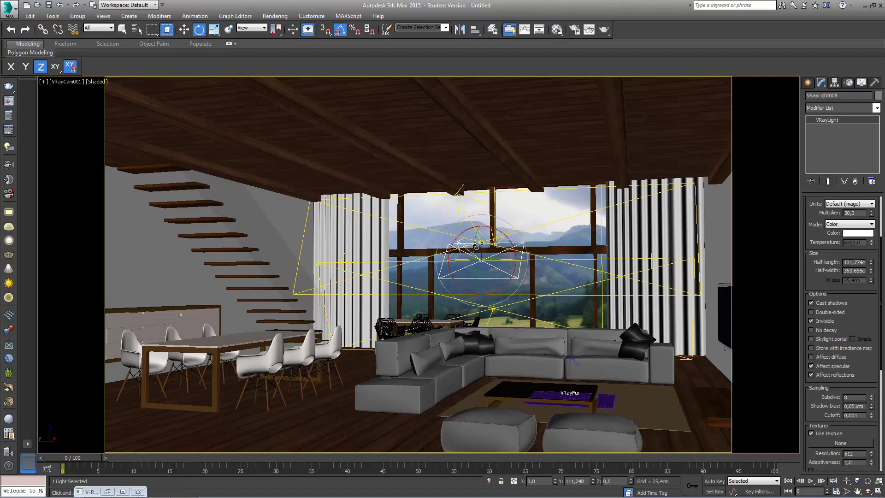
left_click_drag(472, 247, 472, 282)
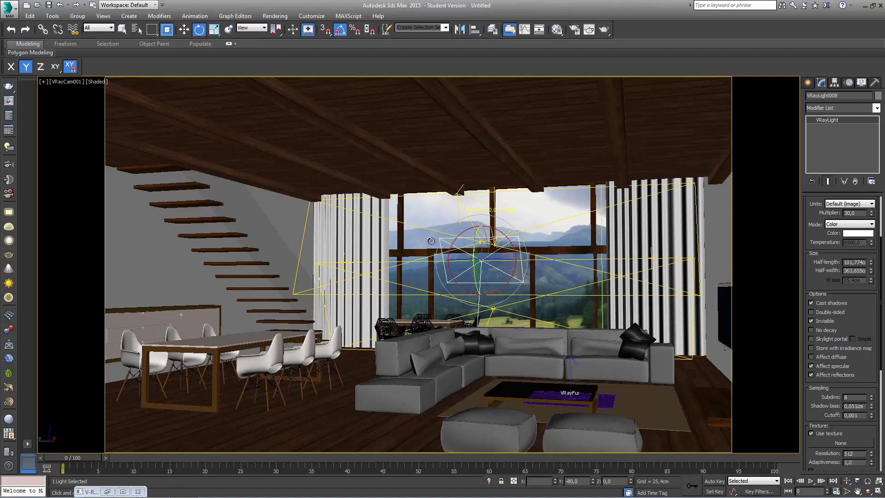
left_click(214, 29)
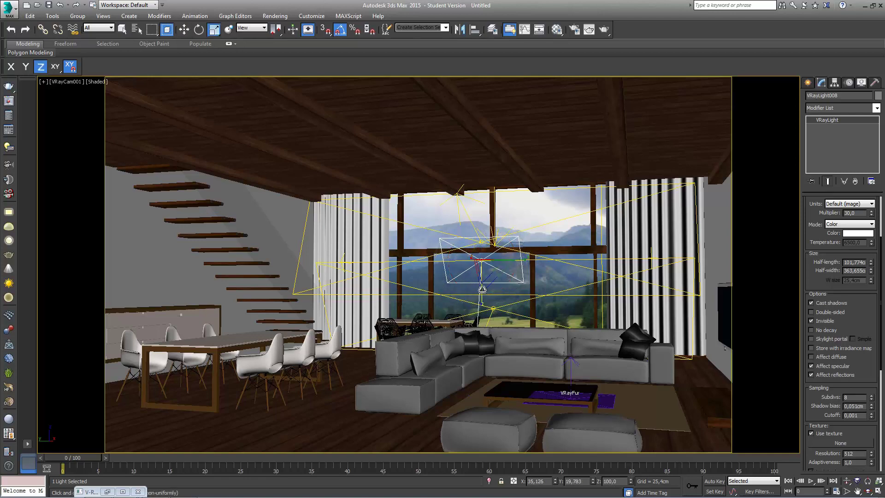
left_click_drag(481, 295, 448, 227)
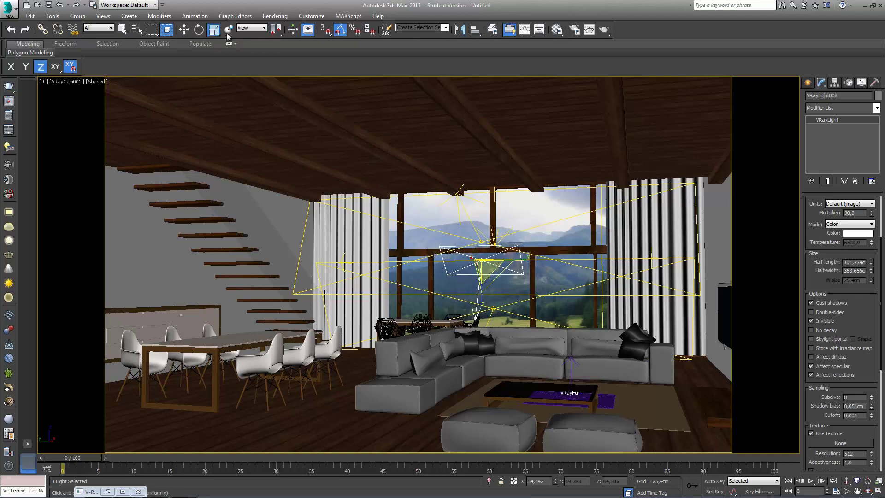
left_click(184, 29)
key("alt+w")
In a maximized Top view, move VRayLight008 beside the sofa.
right_click(288, 189)
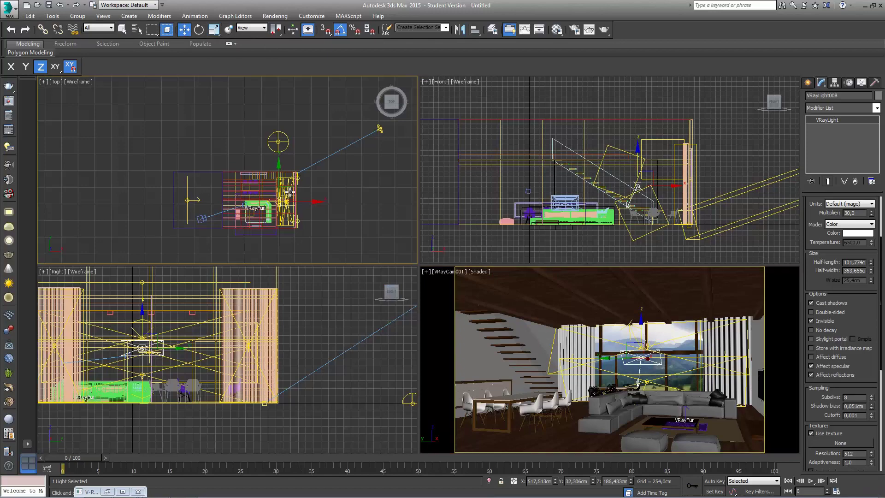
key("alt+w")
middle_click_drag(531, 327, 429, 227)
scroll(429, 227, "up", 3)
scroll(401, 198, "up", 5)
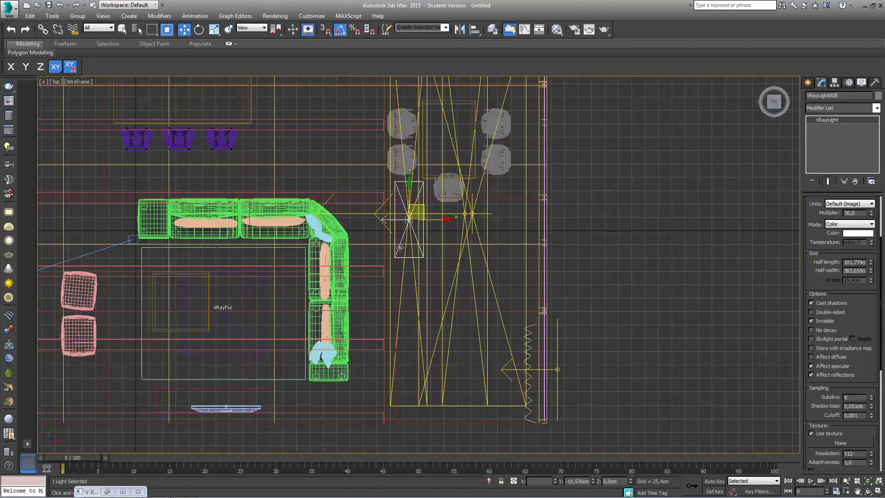
left_click_drag(416, 198, 290, 384)
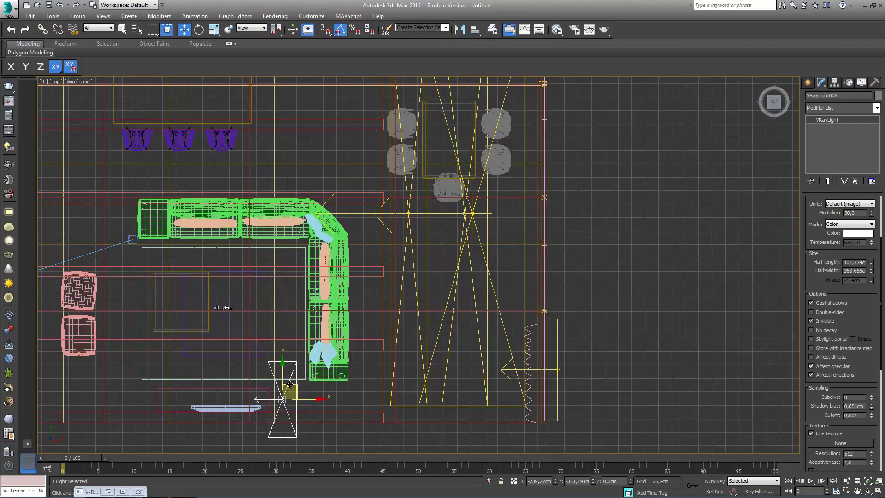
Shorten VRayLight008 along Y, rotate it about 10° and nudge it into place.
key("r")
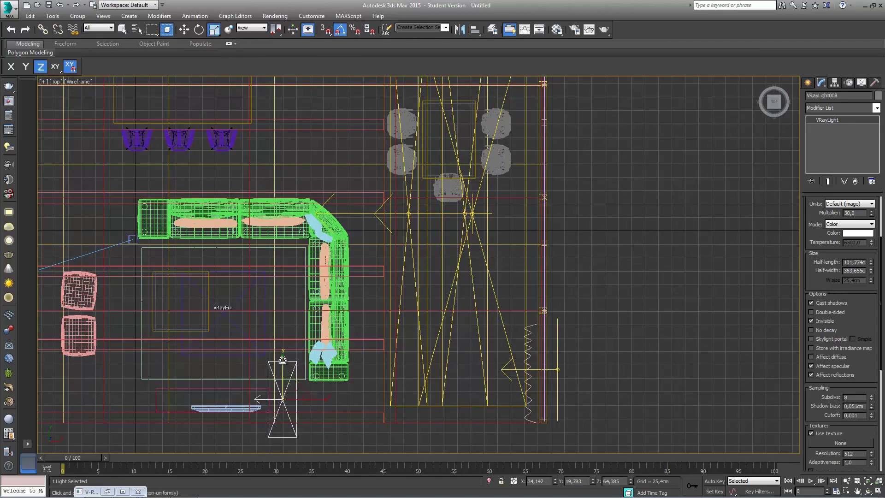
left_click_drag(286, 399, 287, 431)
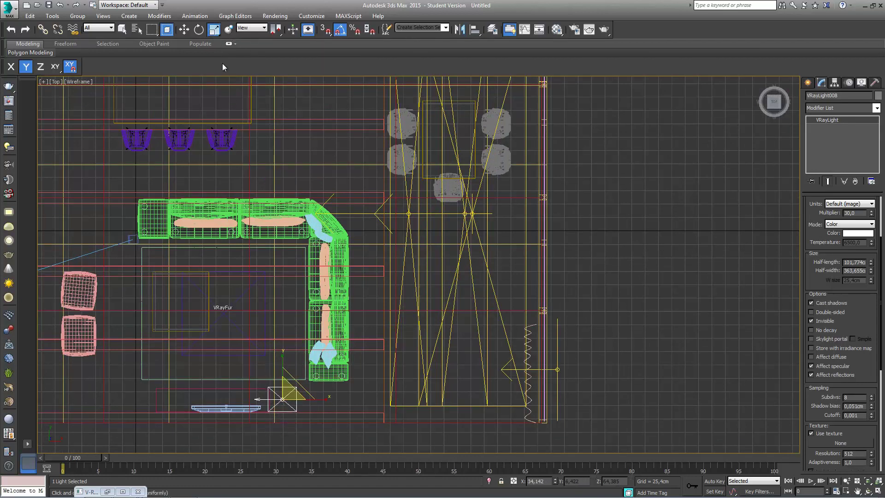
key("e")
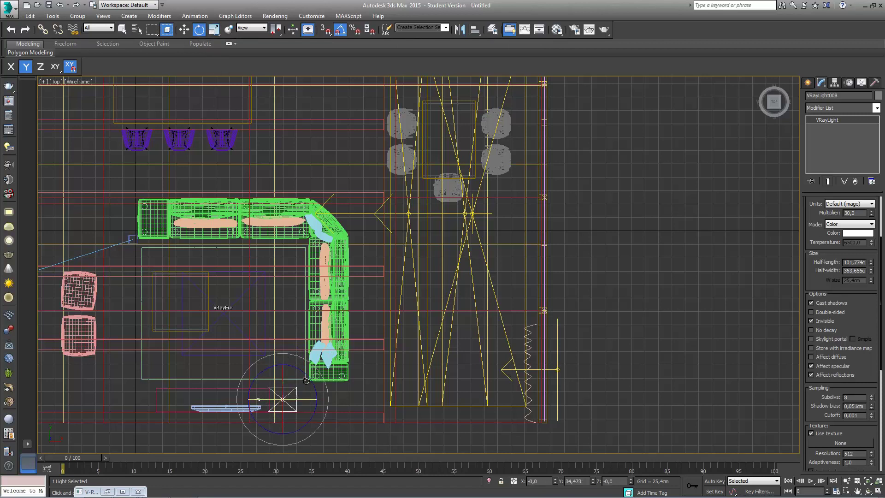
left_click_drag(306, 374, 260, 171)
left_click(184, 30)
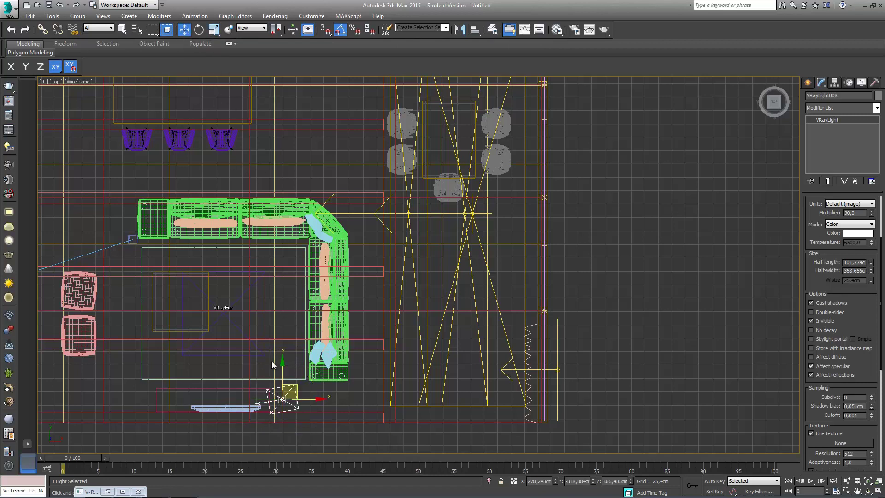
left_click_drag(282, 372, 283, 361)
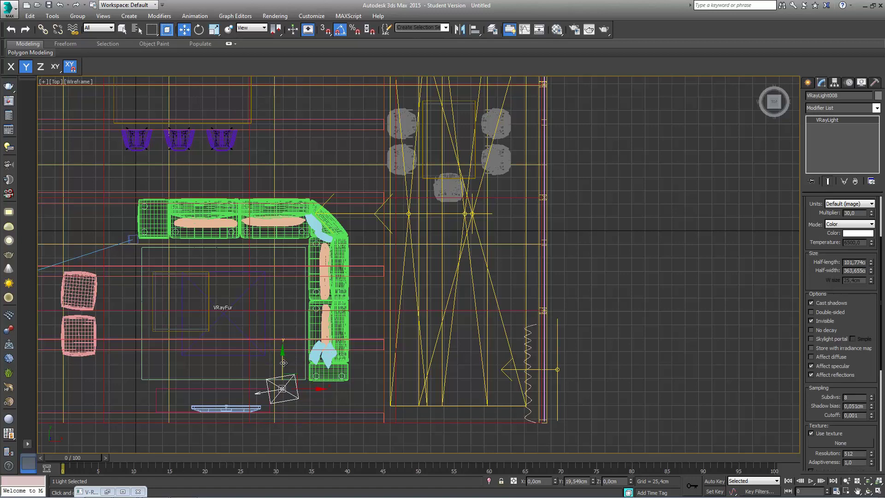
In the VRayCam001 view, lower VRayLight008 vertically to about 41 cm.
key("alt+w")
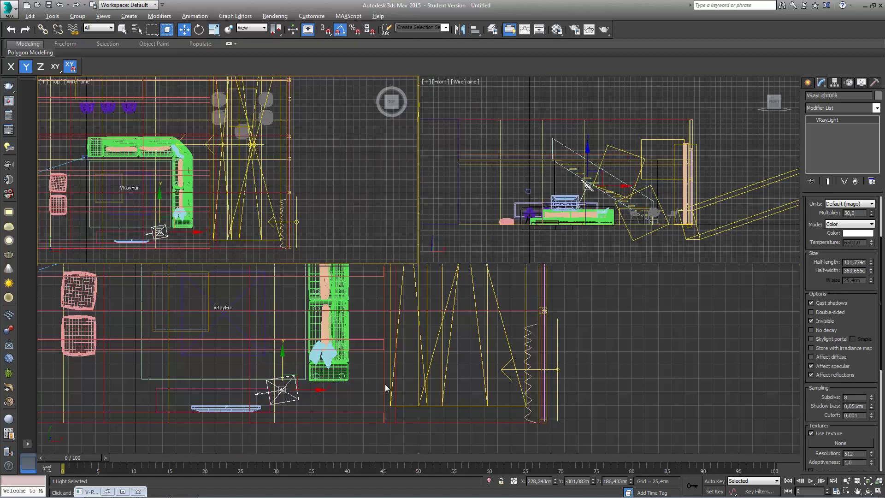
key("alt+w")
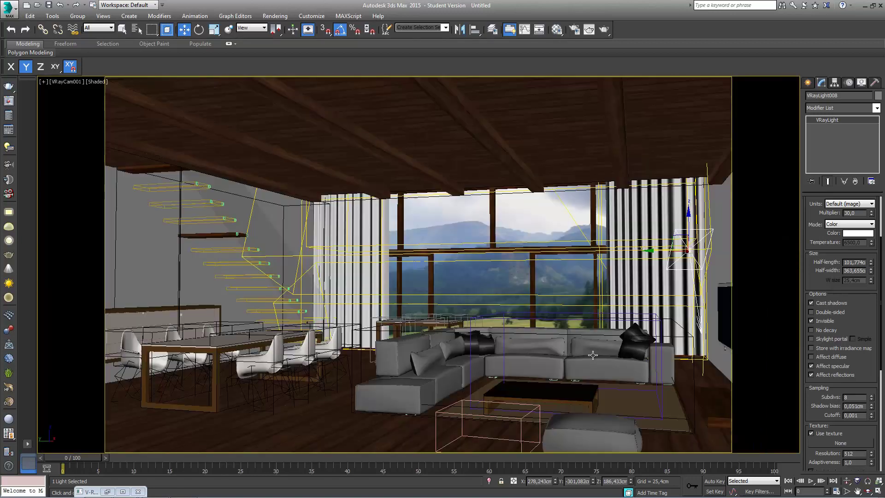
key("F7")
mouse_move(689, 232)
left_mouse_down()
mouse_move(690, 338)
mouse_move(445, 360)
left_mouse_up()
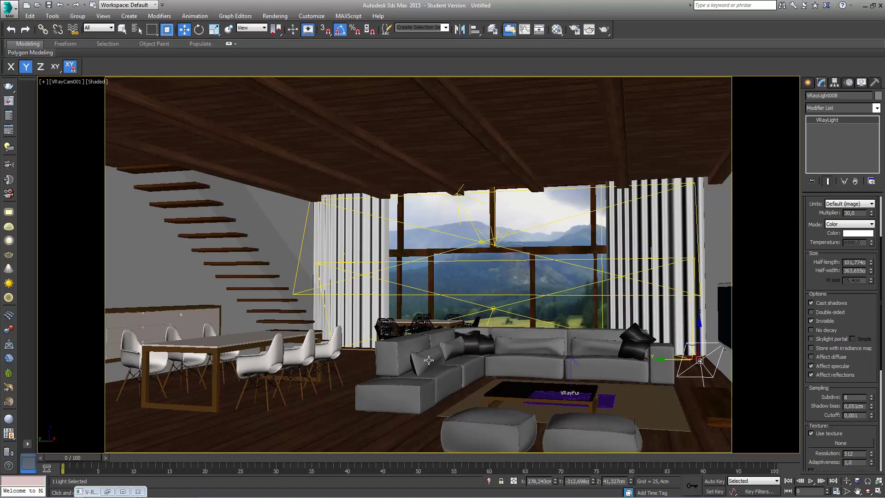
In V-Ray Render Setup, set bucket width to 12 and dynamic memory limit to 18000 MB.
left_click(275, 17)
left_click(285, 26)
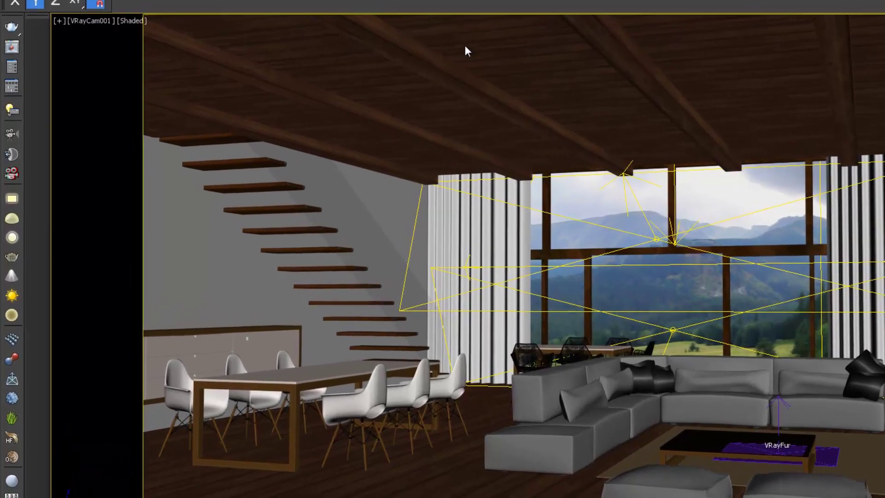
double_click(201, 79)
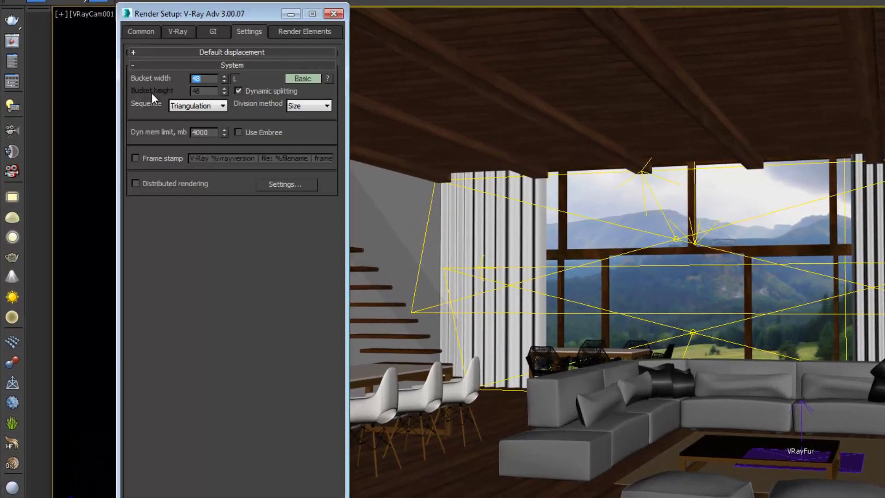
type("12")
key("Return")
left_click(208, 127)
double_click(206, 133)
type("18")
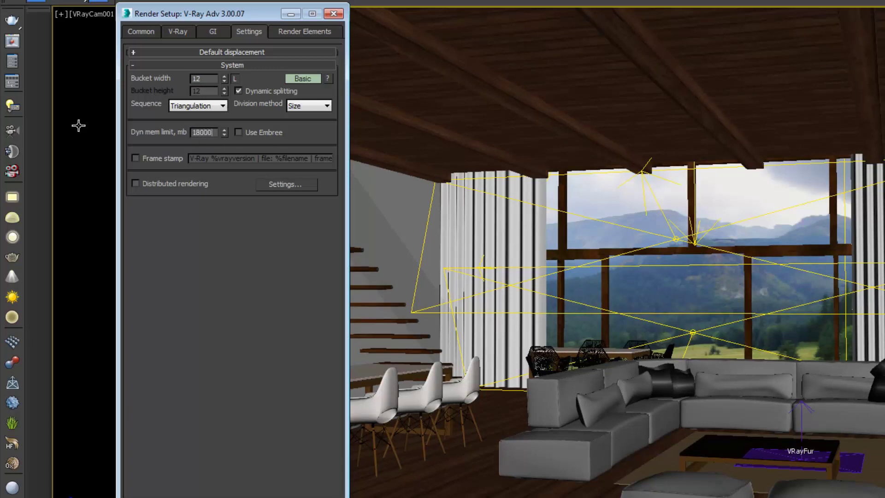
On the GI tab, set light cache subdivs to 1000.
left_click(212, 31)
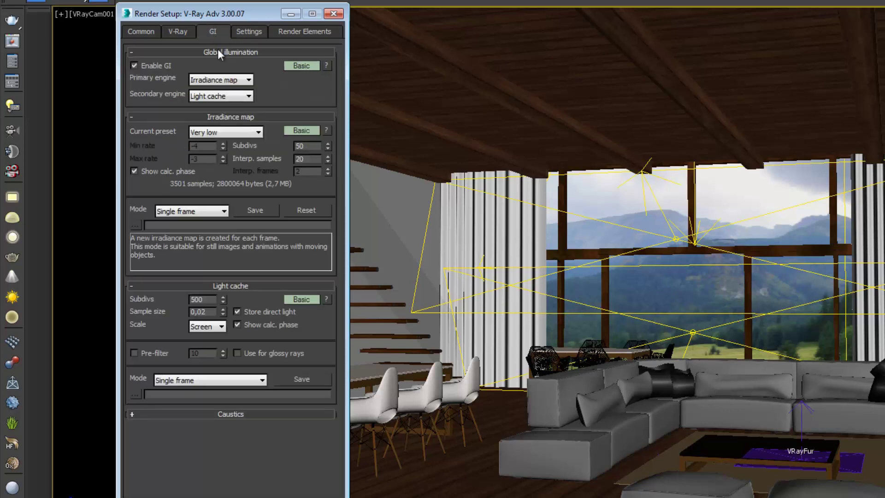
double_click(205, 299)
type("100")
type("0")
Set the antialiasing min shading rate to 6 and adaptive max subdivs to 24.
left_click(178, 28)
left_click(226, 65)
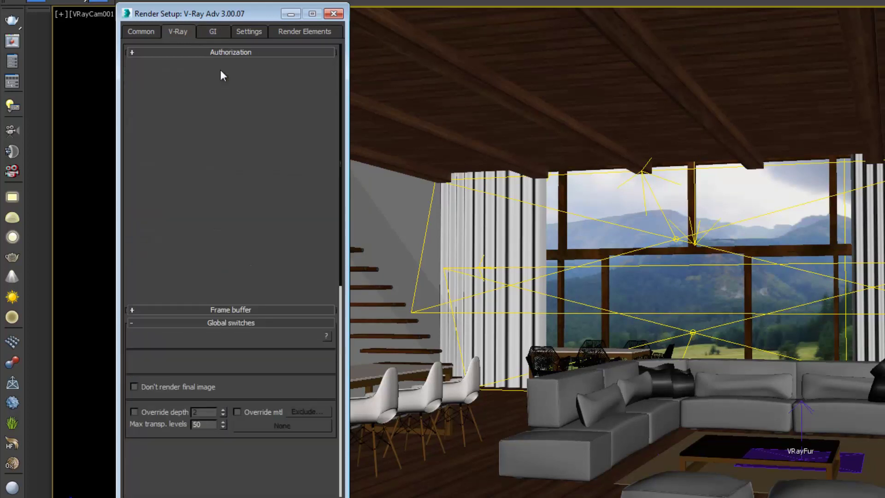
left_click(220, 65)
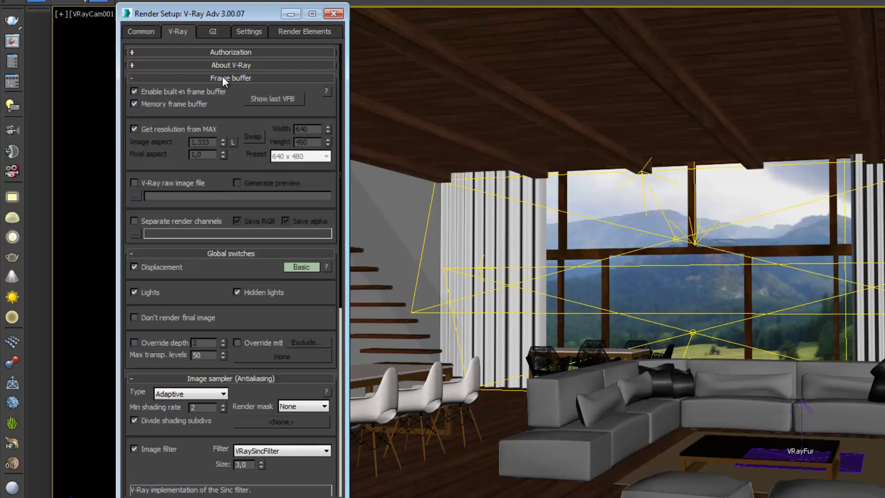
double_click(195, 407)
left_click_drag(213, 442, 198, 292)
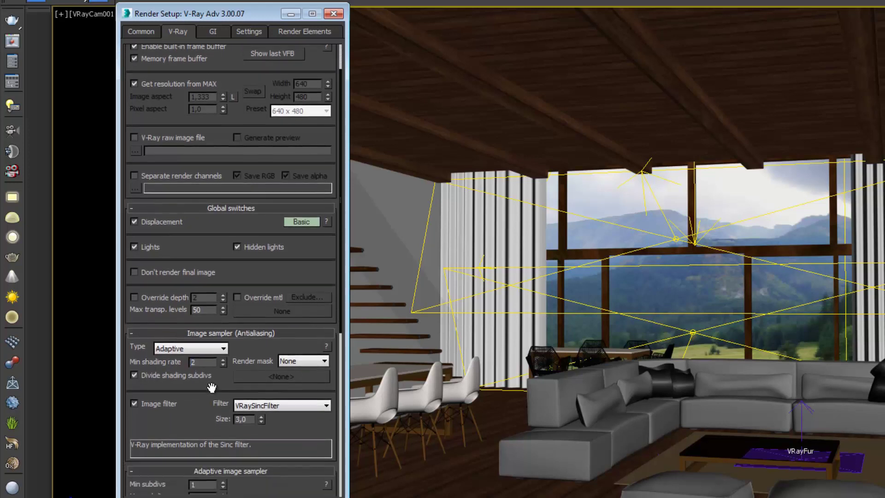
double_click(204, 298)
type("6")
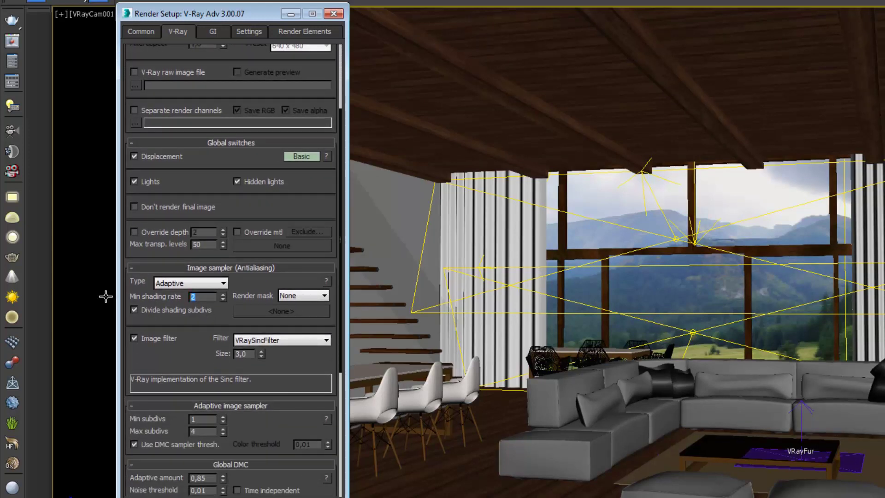
double_click(196, 433)
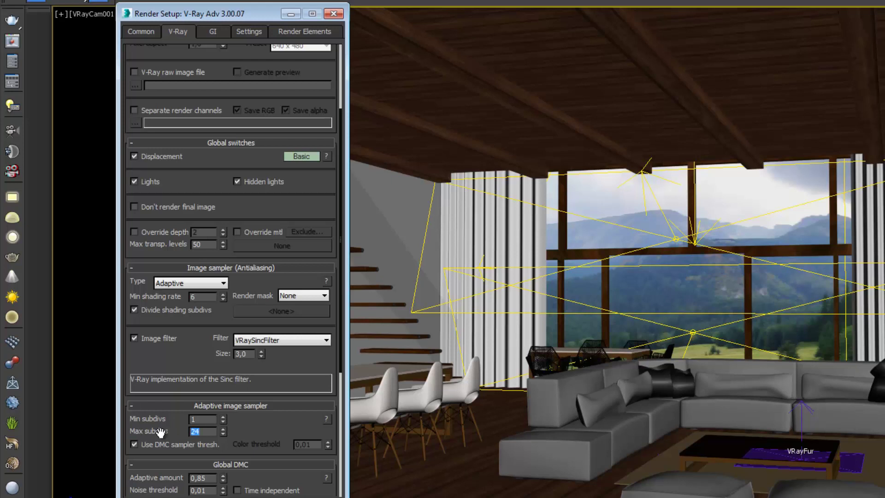
type("24")
left_click_drag(281, 420, 273, 204)
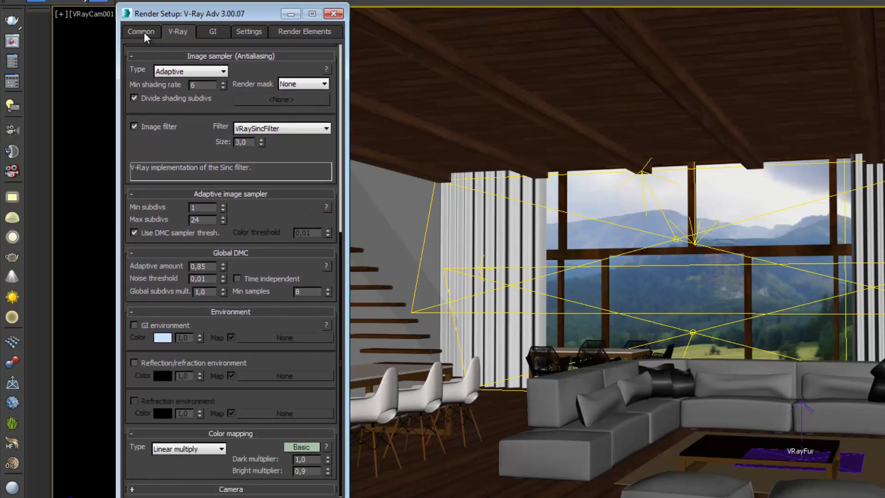
Set the output width to 1000 so the output size becomes 1000 × 600.
left_click(143, 32)
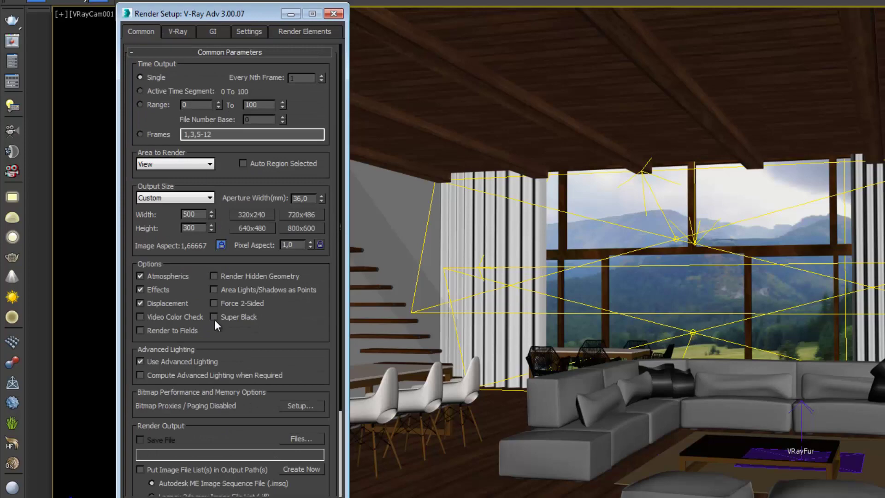
double_click(198, 214)
type("1000")
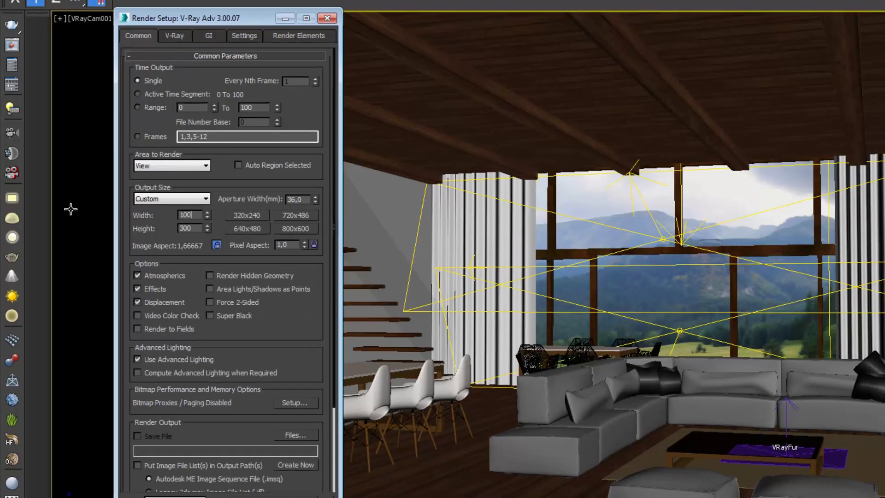
key("Return")
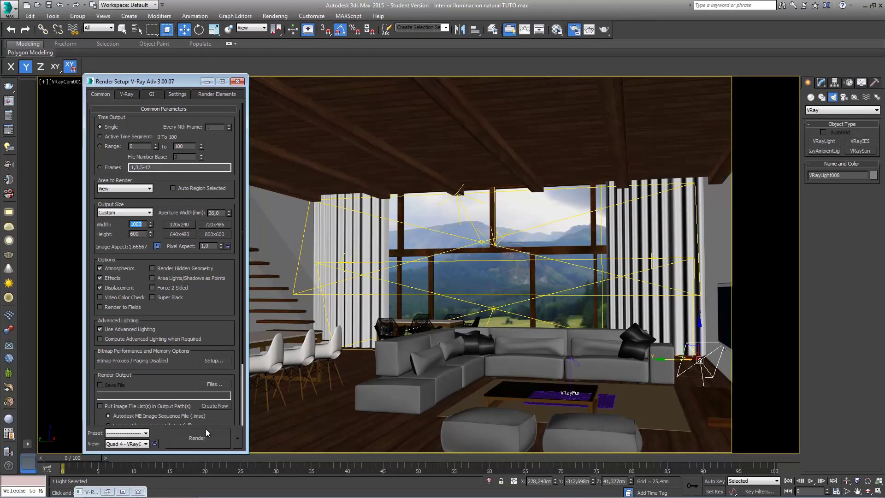
Start and stop a test render, then draw a render region framing the big window and sofa.
left_click(198, 437)
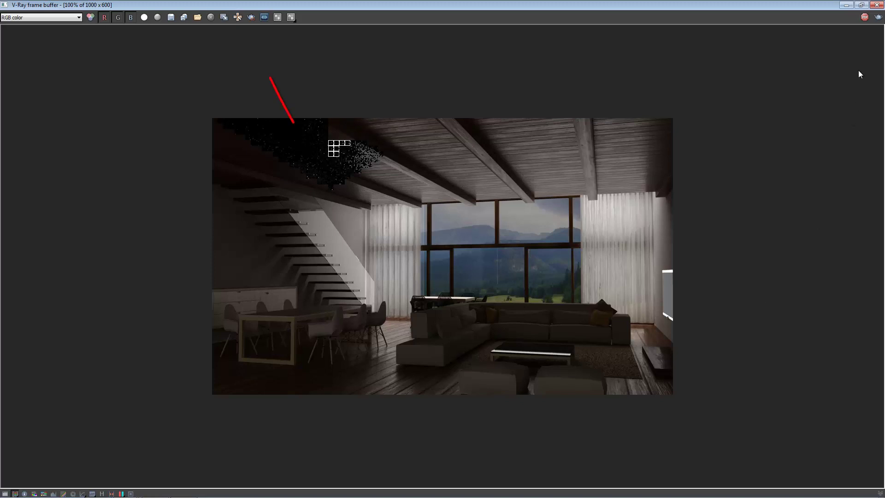
left_click(862, 19)
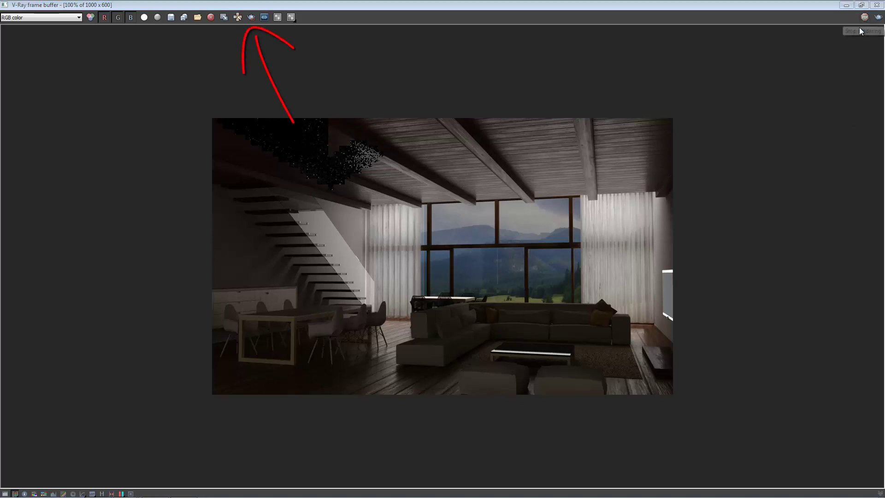
left_click(249, 18)
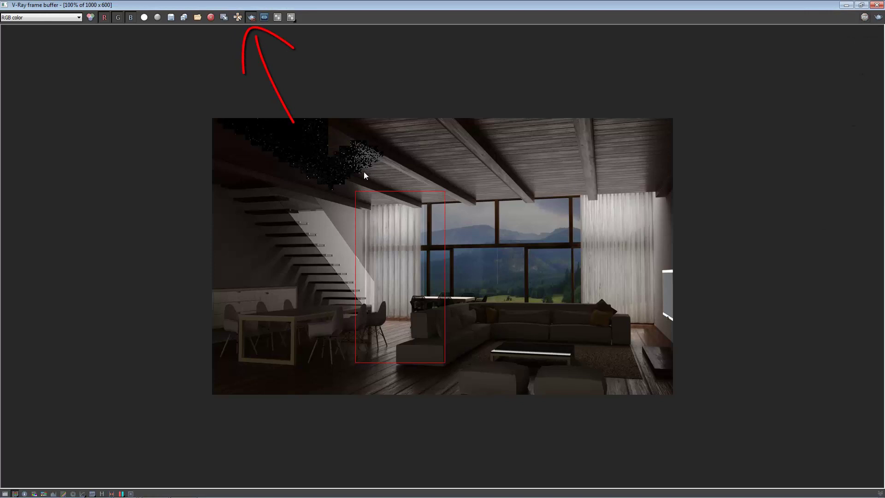
left_click_drag(357, 187, 611, 329)
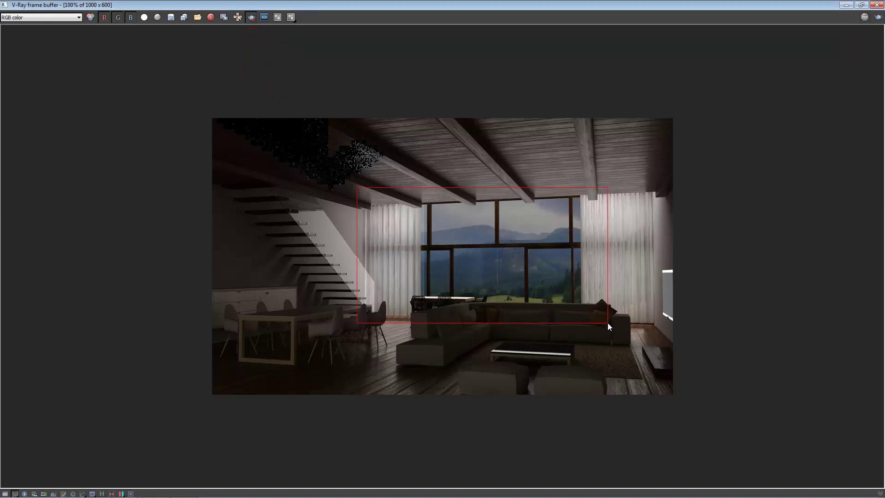
left_click(846, 5)
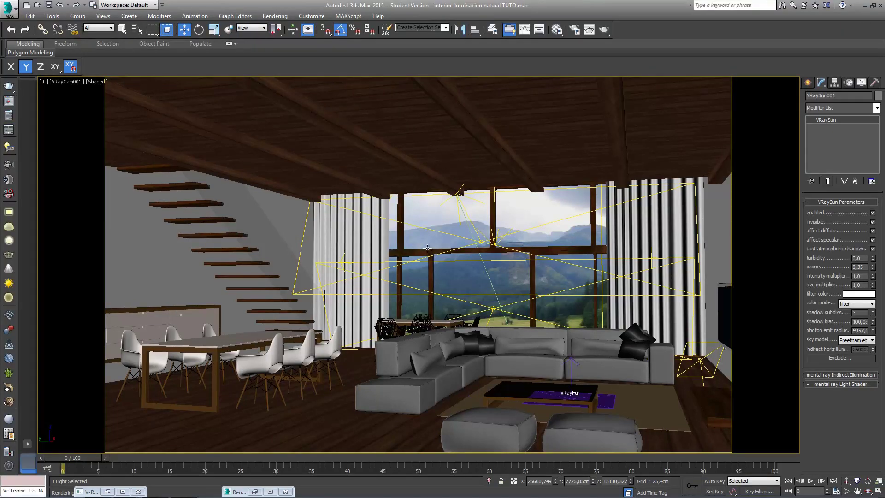
In a maximized front view, slide a window light left toward the stairs and set its multiplier to 70.
key("alt+w")
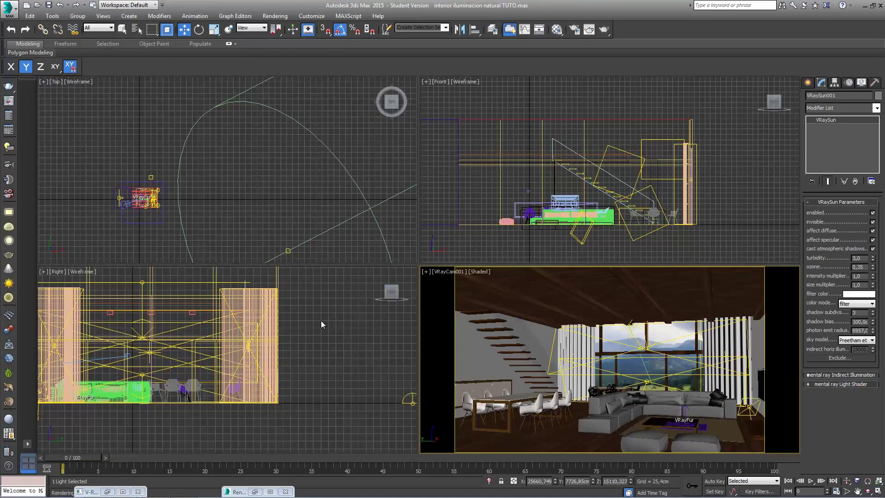
right_click(584, 227)
key("alt+w")
middle_click_drag(452, 250, 452, 205)
left_click(510, 274)
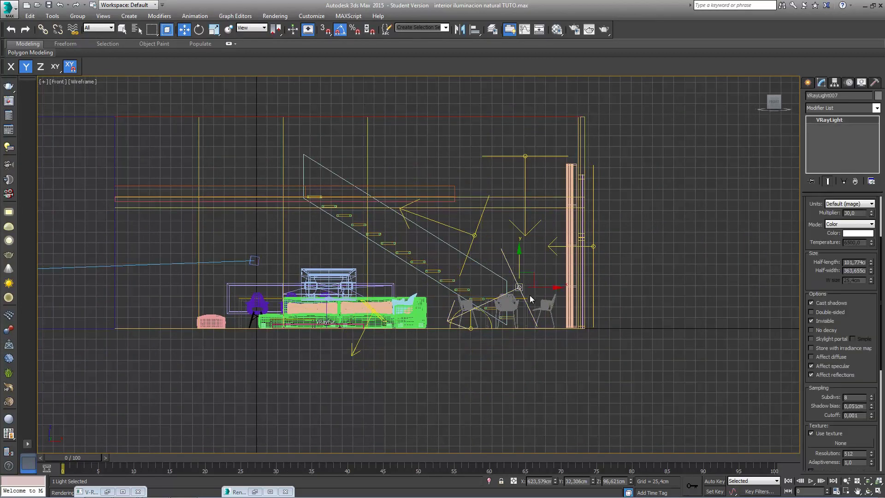
left_click_drag(540, 287, 458, 297)
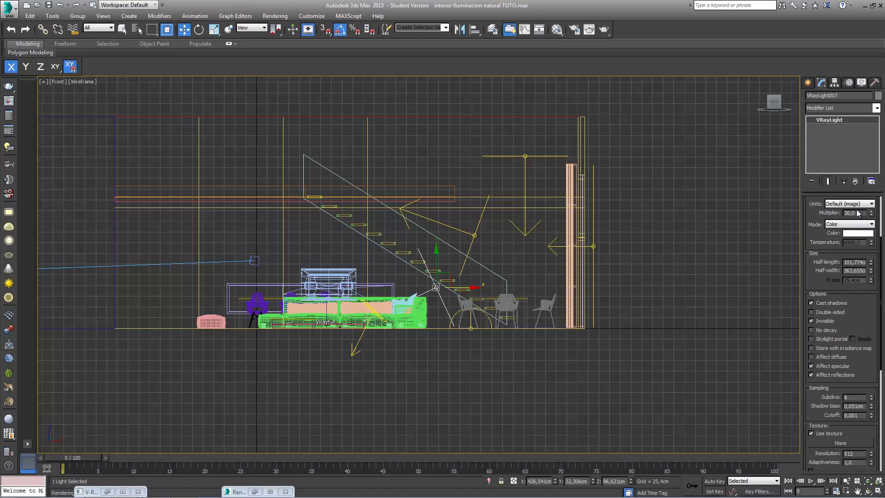
left_click_drag(858, 212, 801, 212)
key("Return")
Check lights VRayLight006, 007 and 004, then set VRayLight003's Multiplier to 80.
left_click(474, 235)
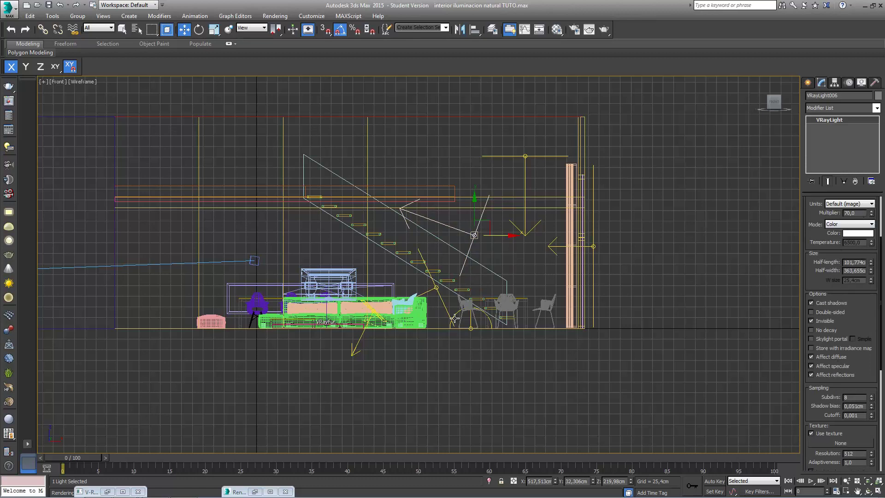
left_click(442, 300)
left_click(474, 236)
left_click(525, 176)
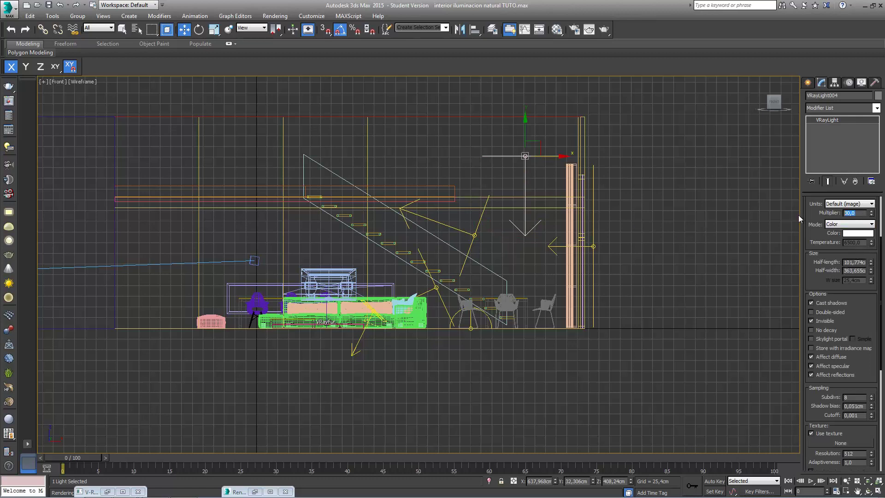
left_click(594, 245)
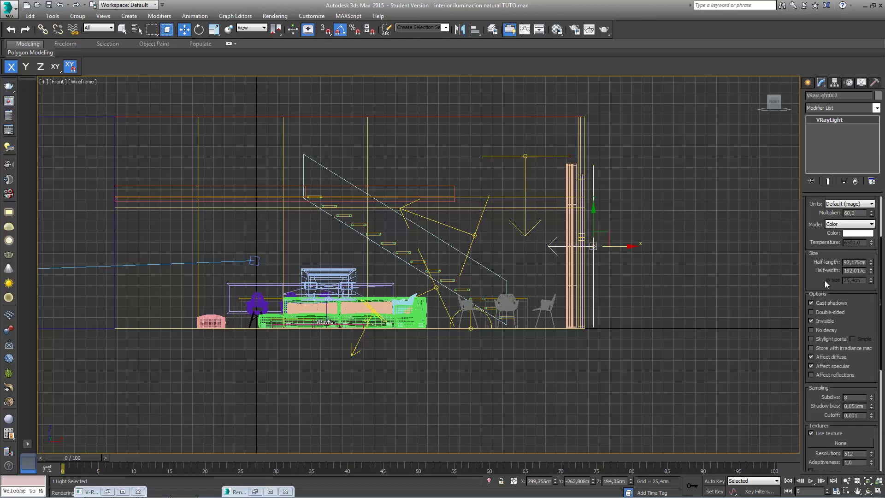
double_click(852, 213)
type("80")
key("Return")
Move VRayLight005 right from outside the window, closer to the room.
middle_click_drag(174, 236, 411, 239)
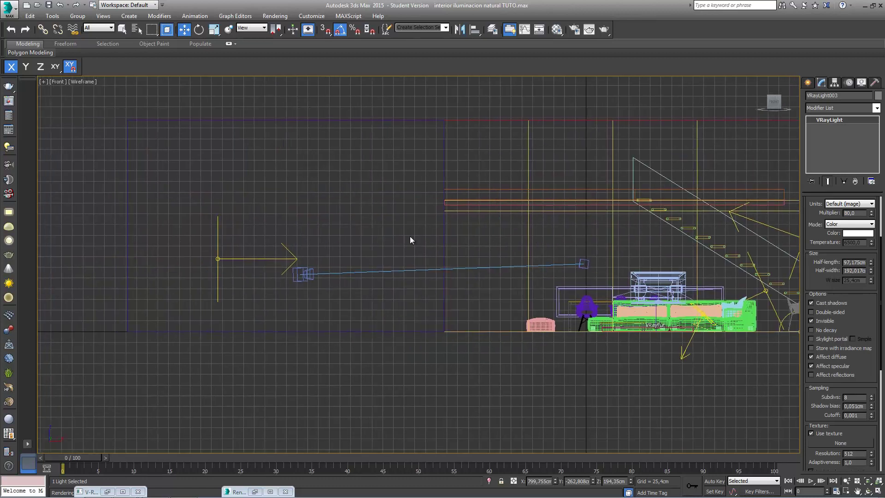
left_click(219, 259)
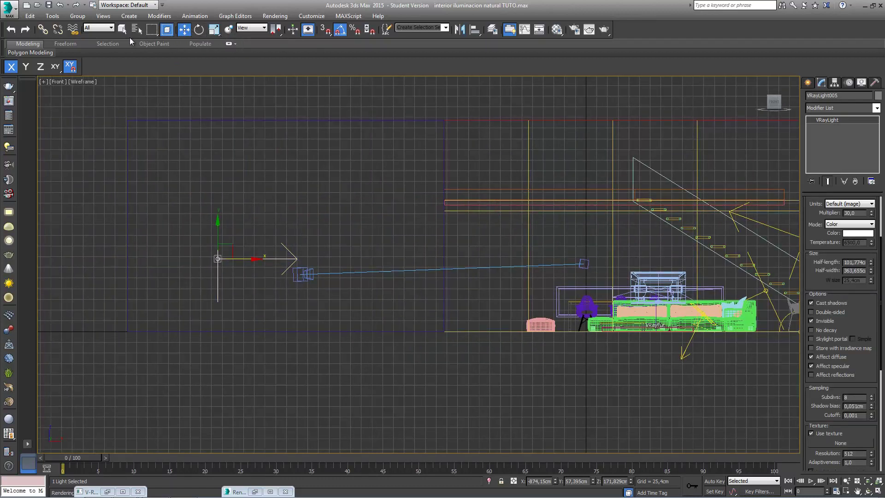
left_click_drag(247, 259, 475, 258)
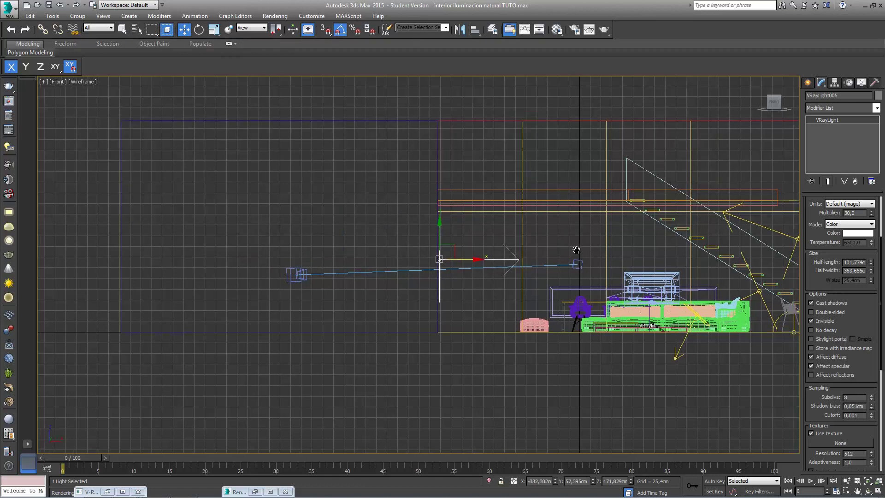
Lower VRayLight004 slightly near the ceiling and restore the four-viewport layout.
scroll(297, 252, "down", 3)
scroll(297, 252, "down", 3)
left_click(505, 300)
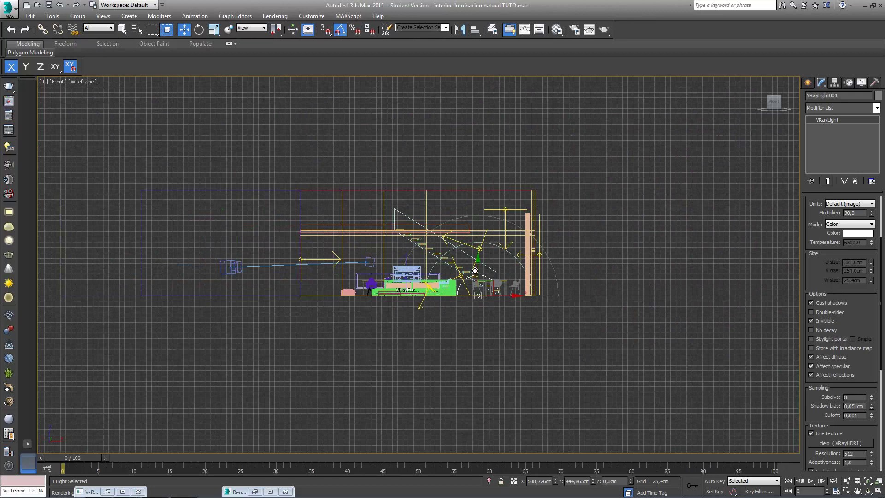
left_click(505, 211)
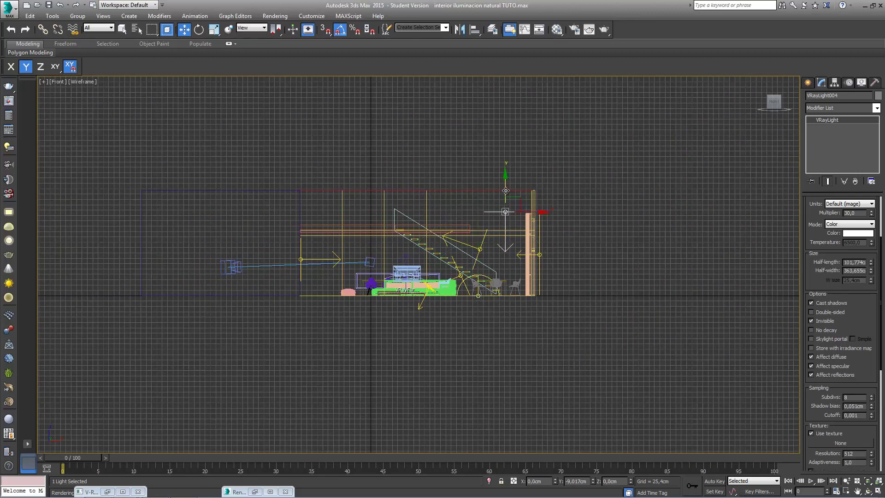
left_click_drag(505, 195, 504, 199)
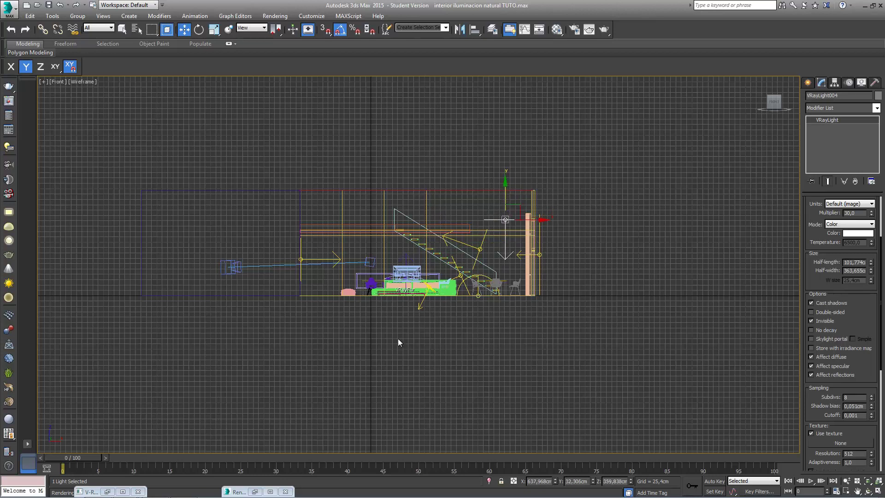
key("alt+w")
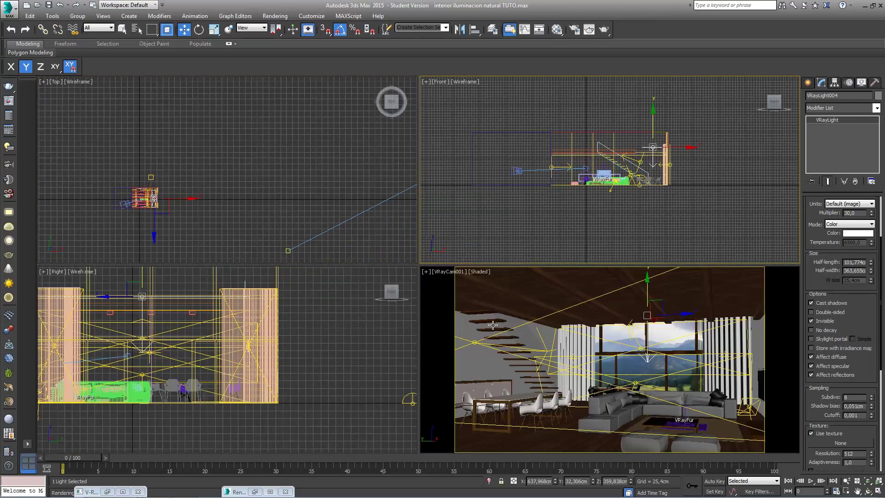
Render a test region above the window from the maximized camera view, then start a sofa-region render.
right_click(493, 325)
key("alt+w")
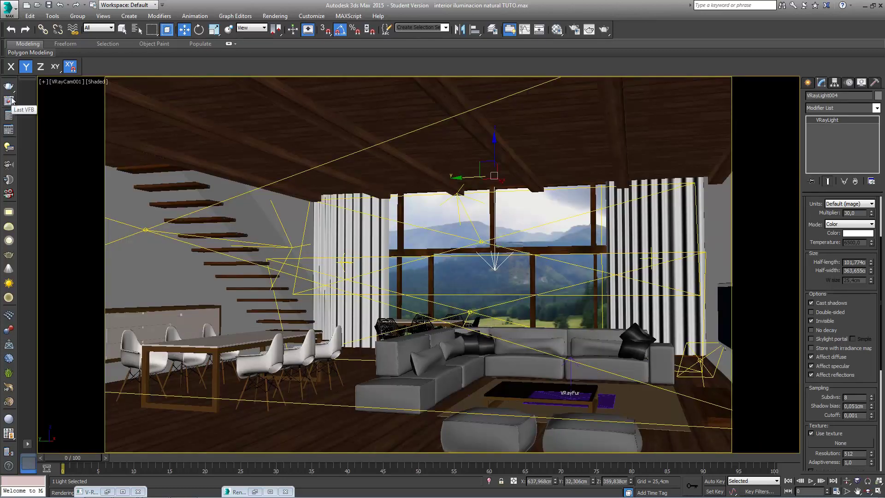
key("shift+q")
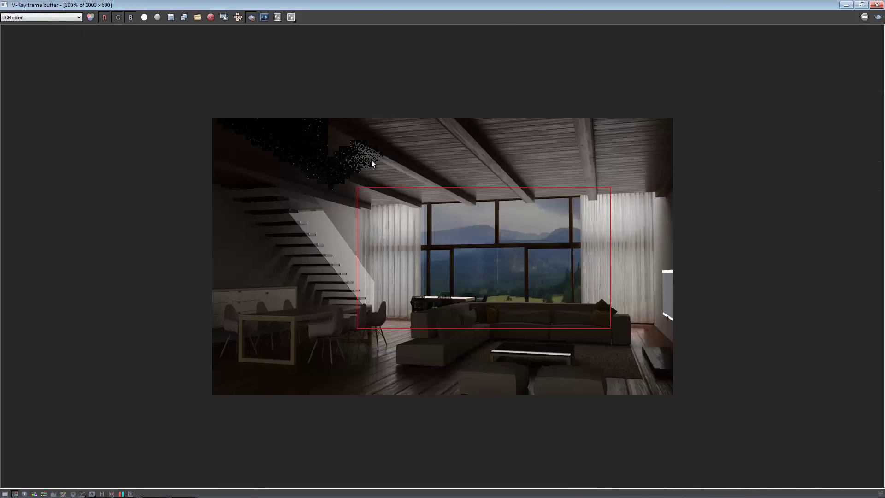
left_click_drag(387, 141, 458, 275)
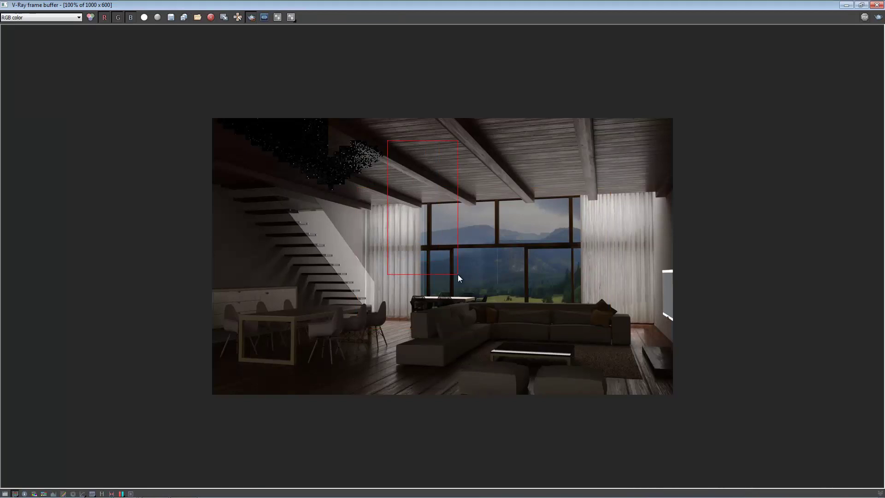
left_click(877, 17)
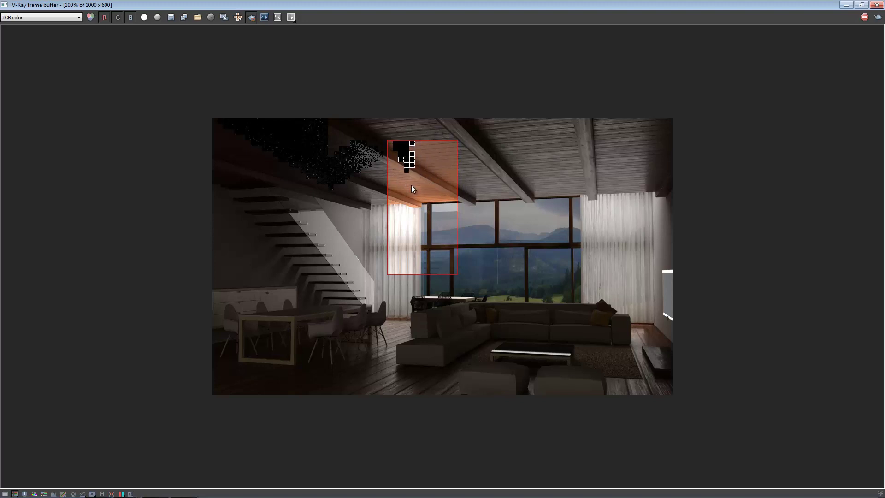
left_click_drag(438, 282, 615, 352)
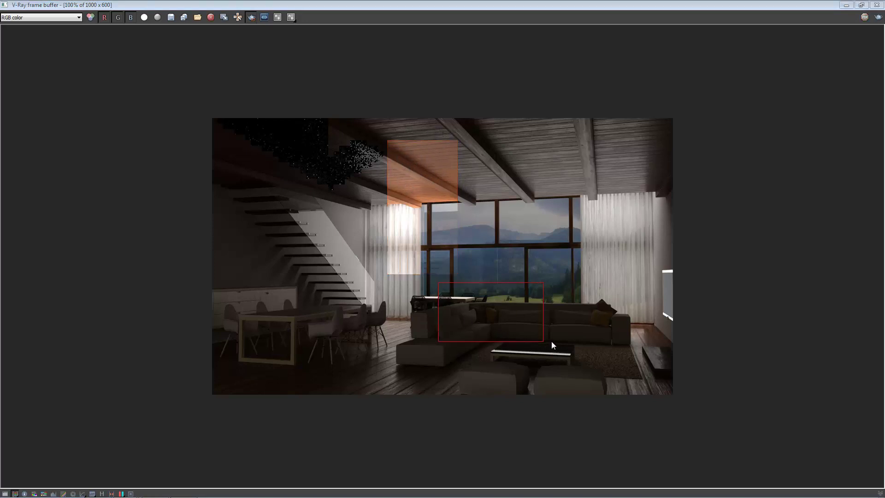
left_click(878, 18)
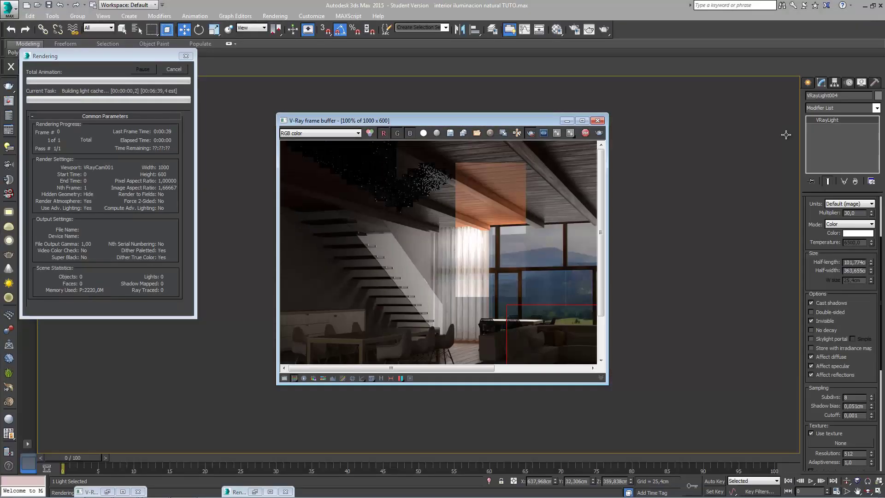
In the full-screen frame buffer, render test regions over the dining area and the staircase.
left_click(582, 120)
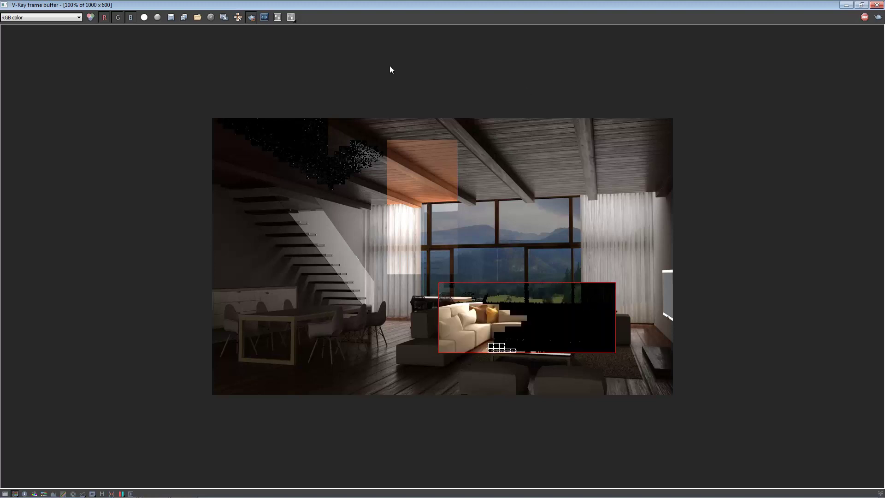
left_click(864, 18)
left_click_drag(213, 262, 322, 355)
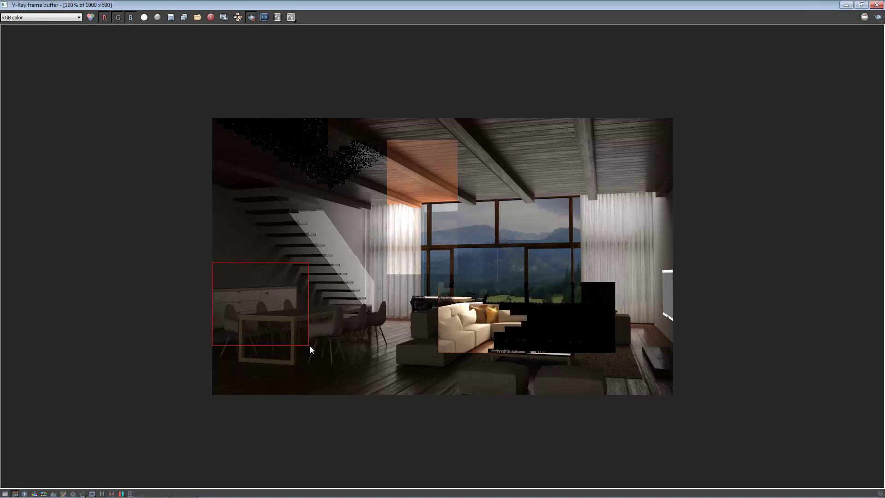
key("shift+q")
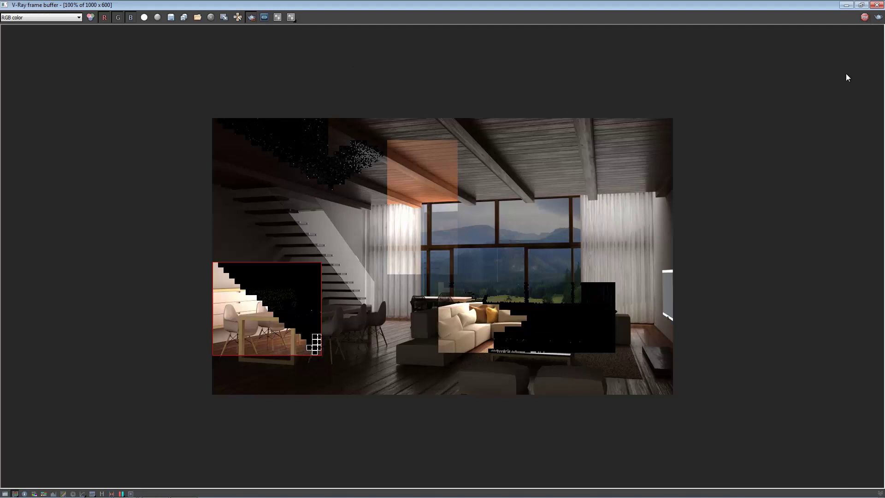
left_click(864, 18)
left_click_drag(322, 238, 368, 287)
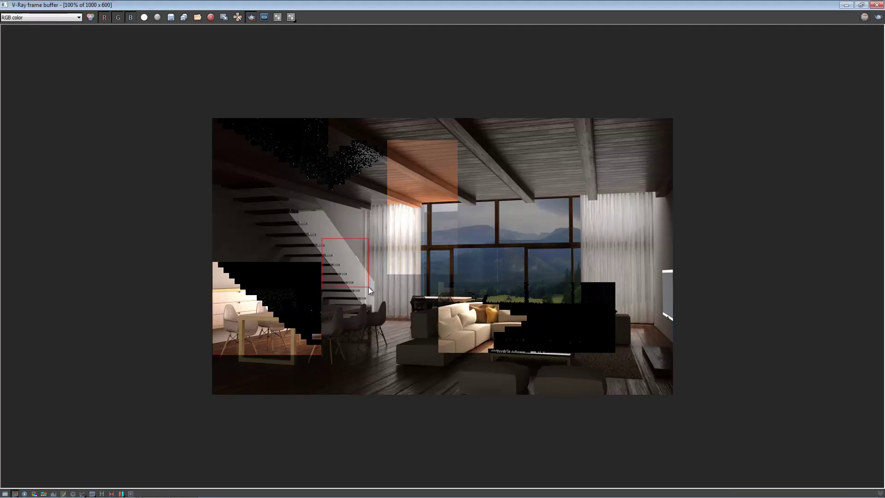
left_click(878, 17)
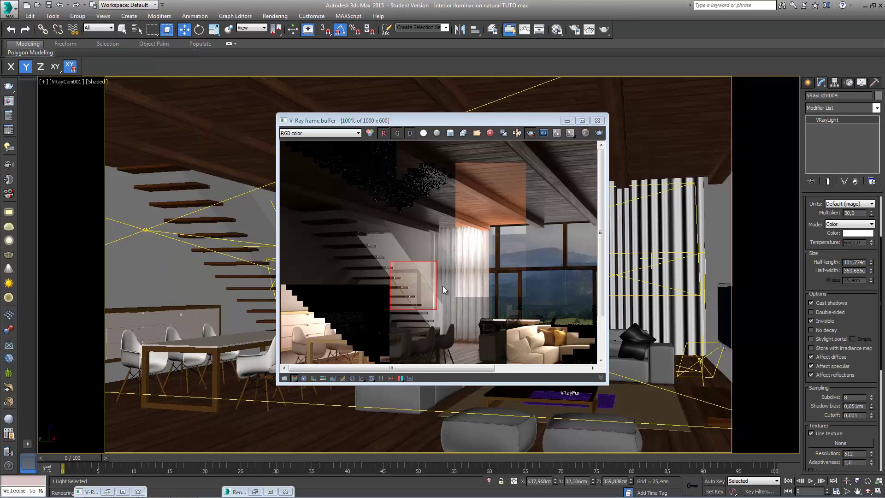
Mark a render region over the ceiling beams, close the frame buffer, and select VRayLight006.
middle_click_drag(442, 285, 329, 244)
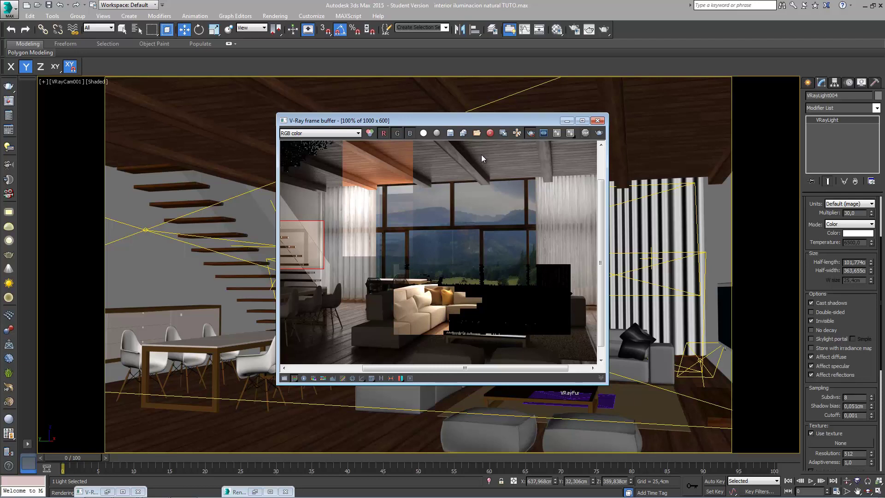
left_click_drag(364, 149, 503, 199)
left_click(694, 296)
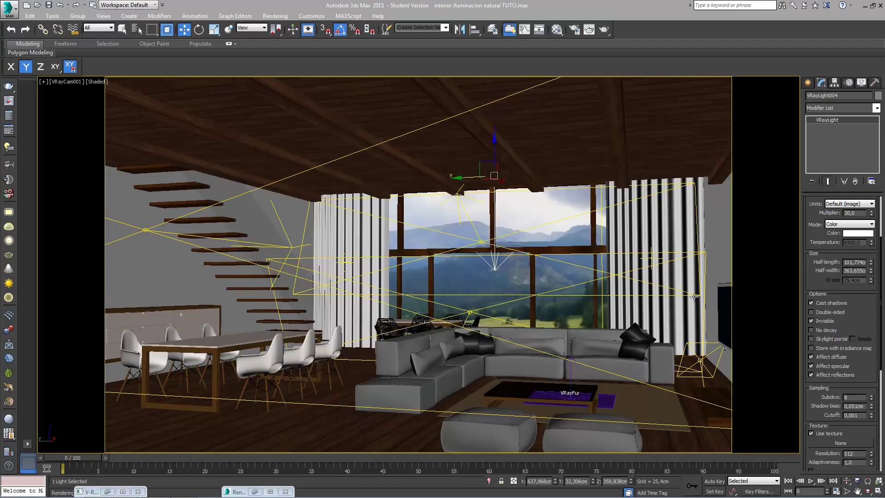
left_click(462, 194)
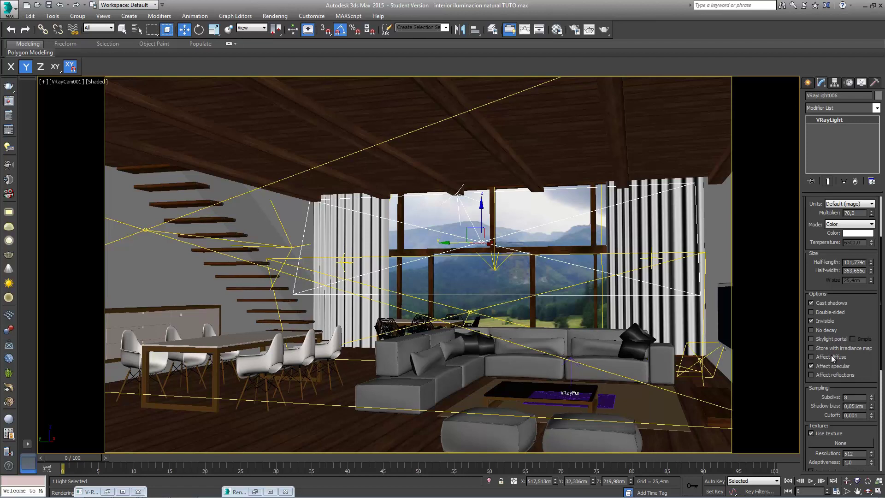
Re-render the ceiling region full screen at 100% zoom, then mark a new region over the windows.
left_click(606, 31)
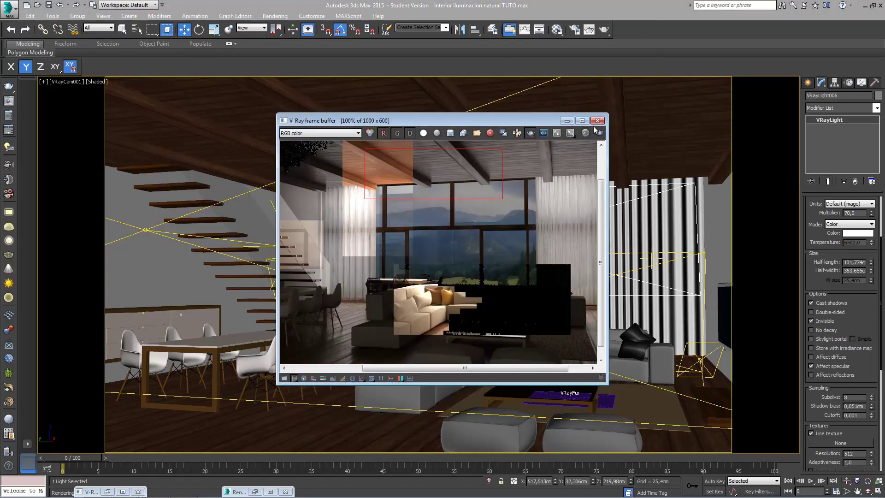
left_click(582, 120)
left_click(877, 17)
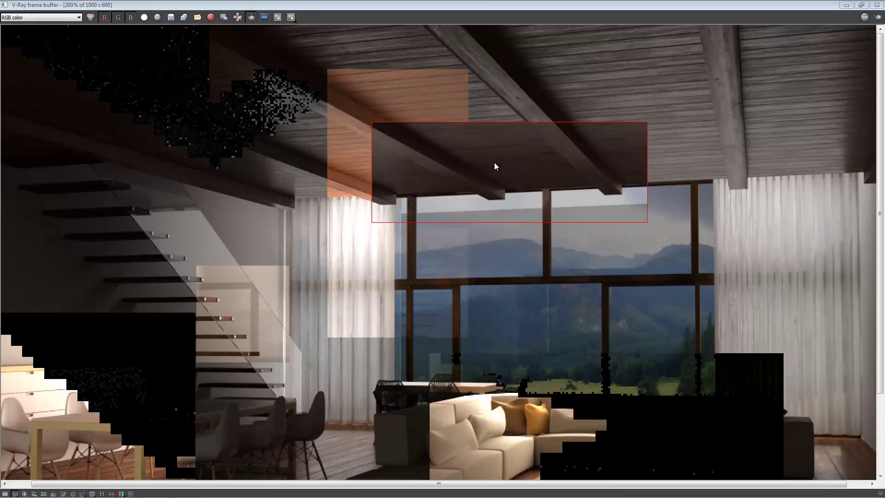
double_click(494, 165)
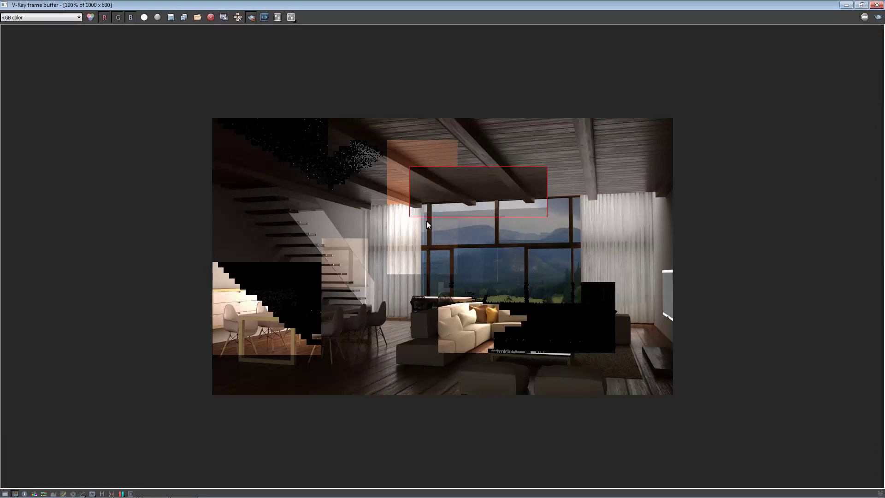
left_click_drag(423, 210, 583, 294)
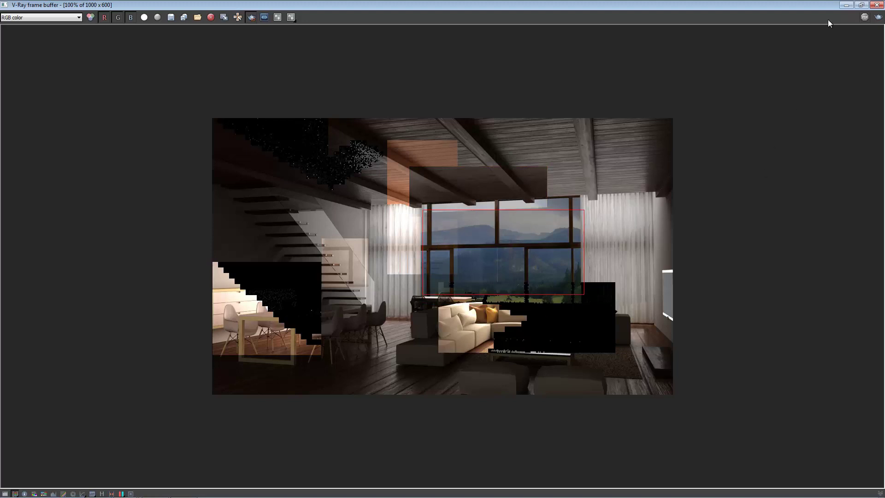
left_click(842, 7)
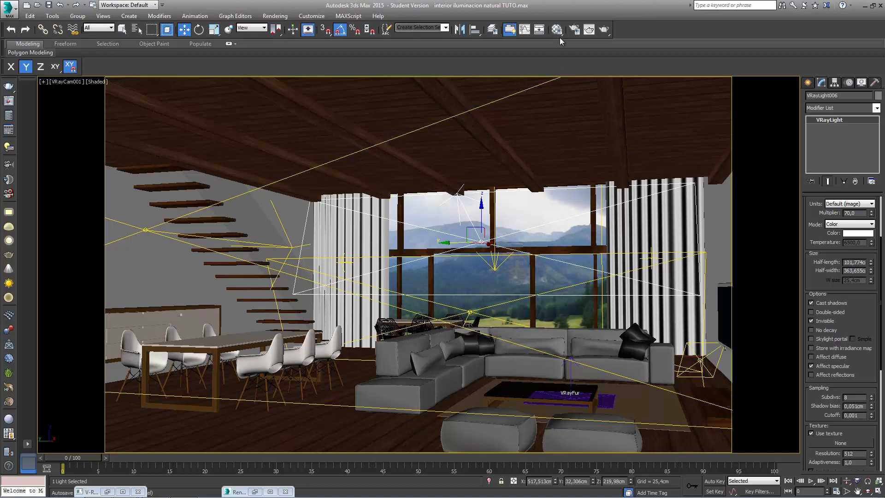
Set the landscape map's Output Amount to 20 in the Material Editor and render with Shift+Q.
left_click(557, 30)
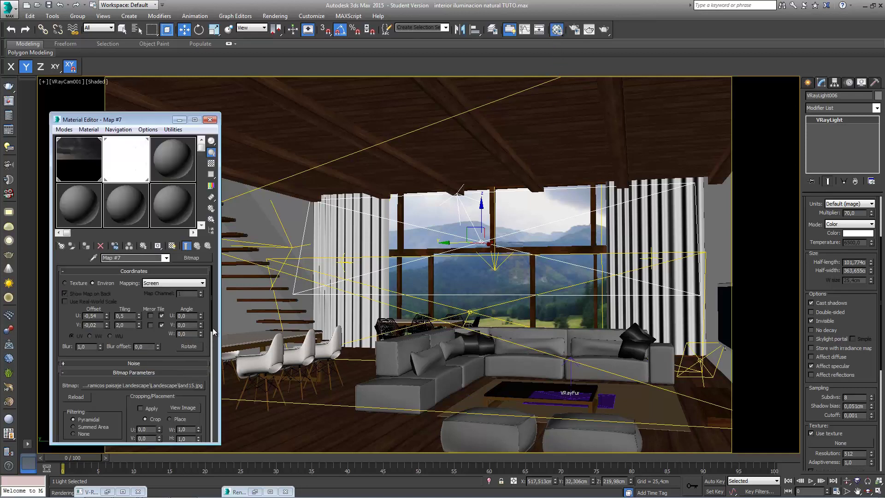
left_click_drag(211, 308, 215, 408)
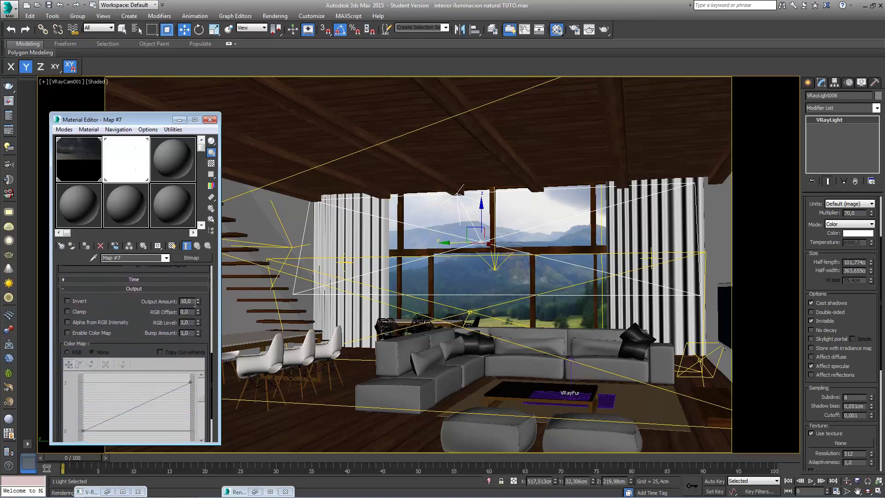
left_click(187, 301)
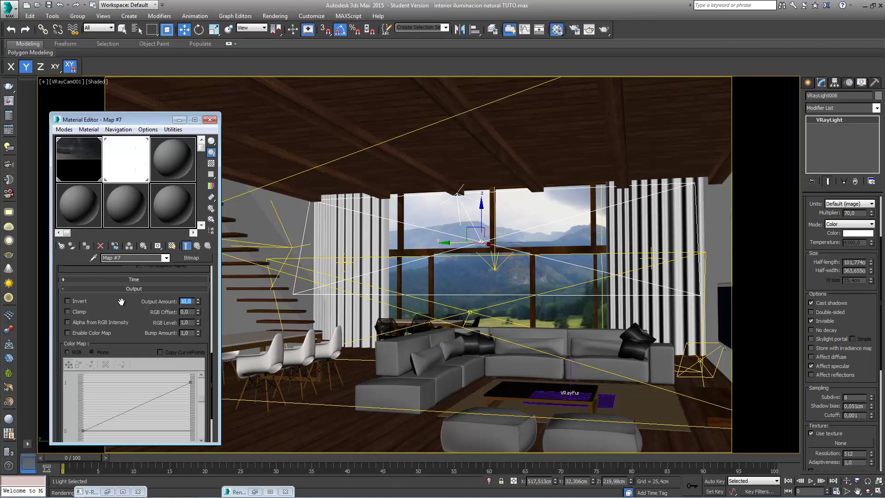
type("20")
key("Return")
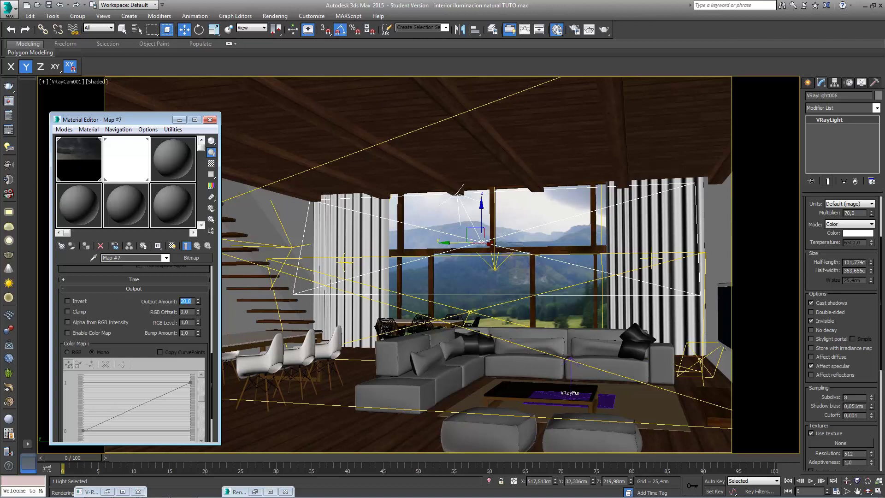
key("shift+q")
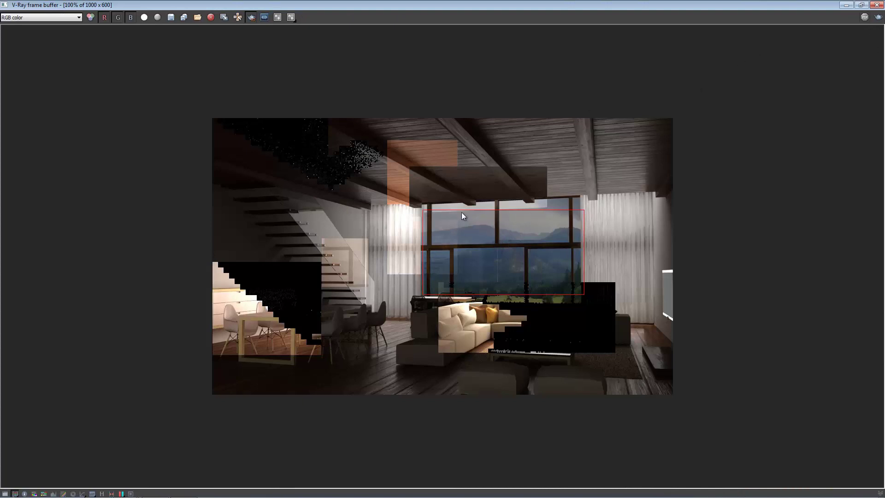
Render a region over the window, then narrow it to the upper panes and re-render.
left_click_drag(498, 198, 566, 296)
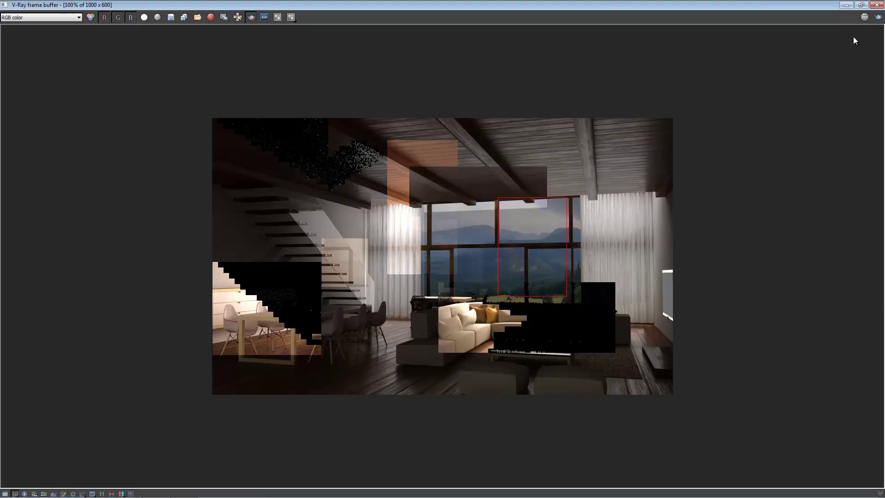
left_click(878, 17)
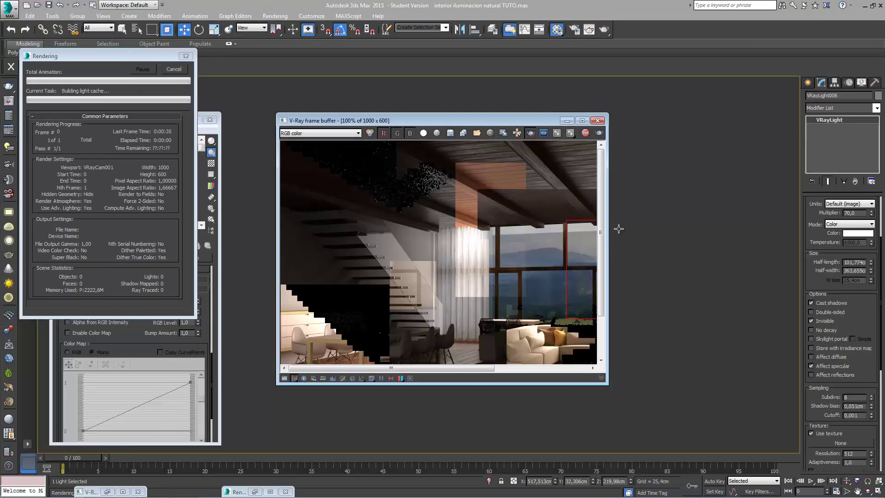
left_click(583, 121)
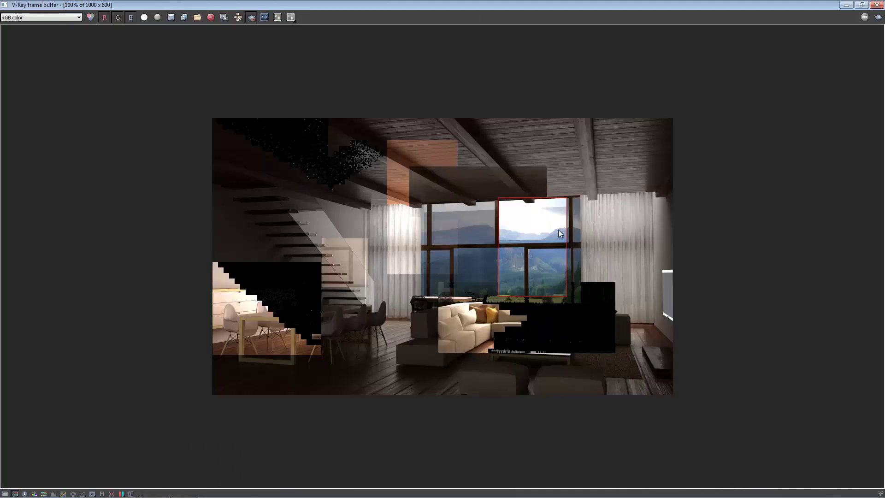
left_click_drag(586, 304, 415, 198)
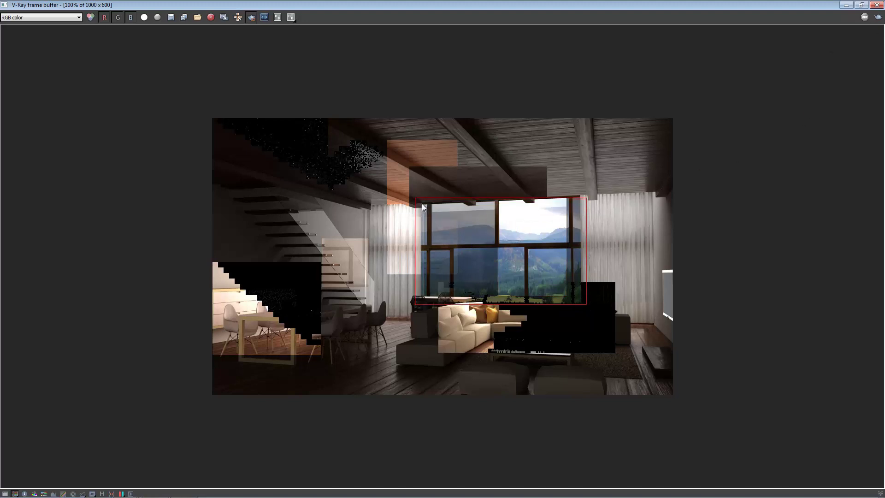
left_click_drag(414, 196, 579, 242)
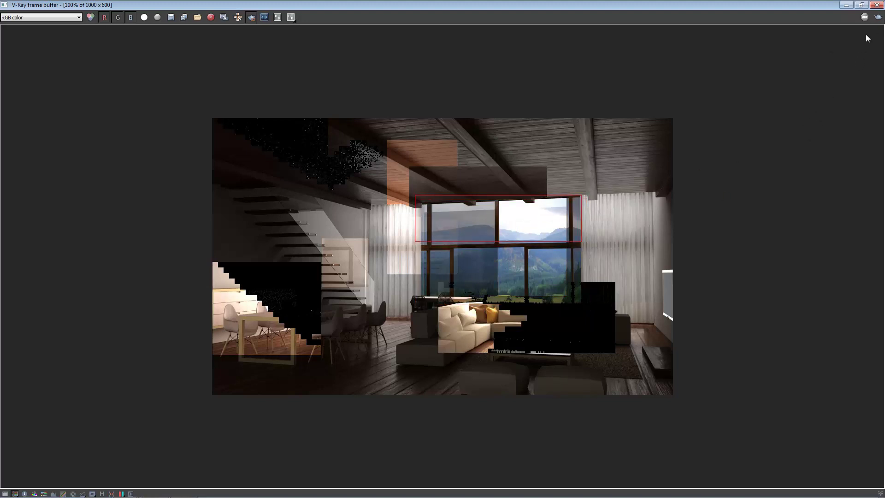
left_click(879, 19)
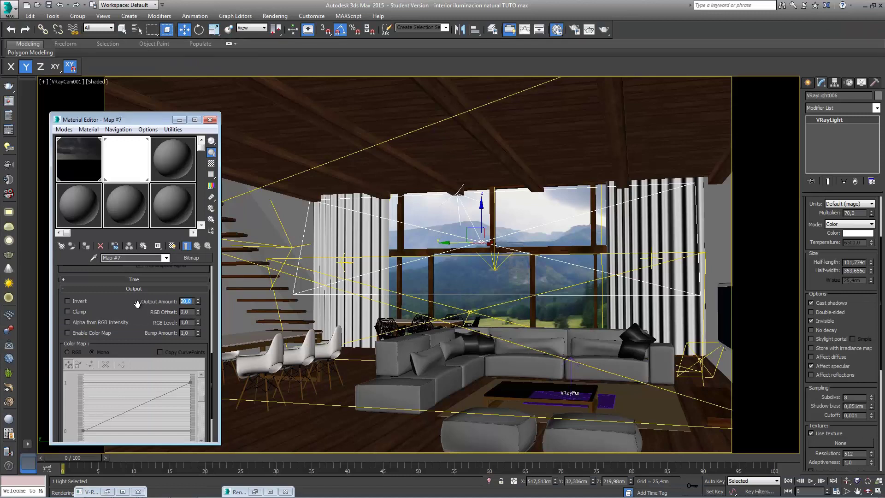
Set the landscape map's Output Amount to 18 and start a full render of the living-room camera.
type("18")
key("Return")
left_click(11, 103)
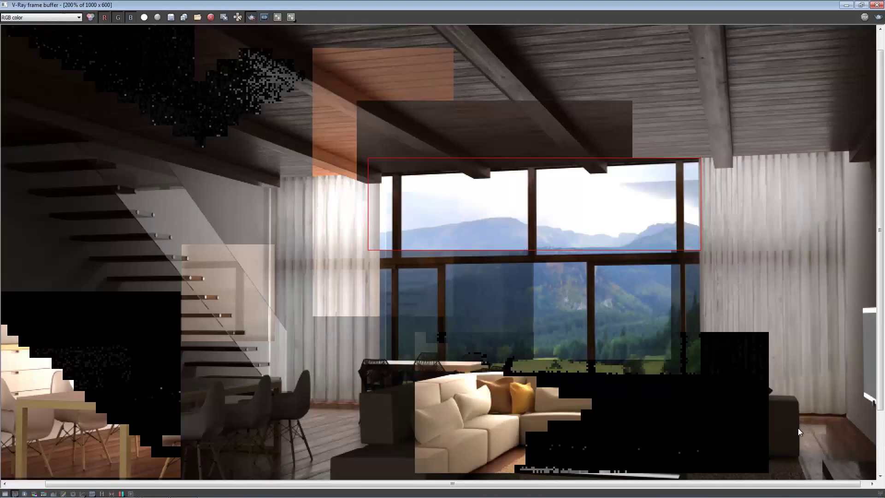
middle_click_drag(798, 428, 737, 352)
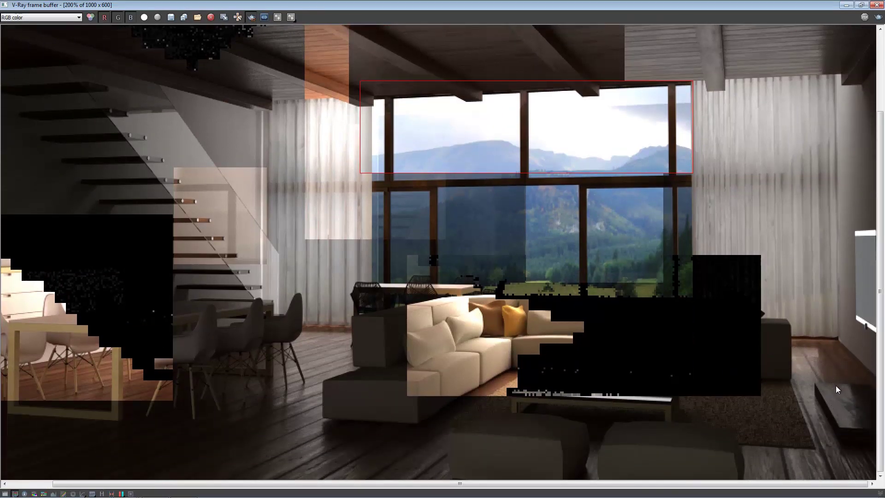
key("shift+q")
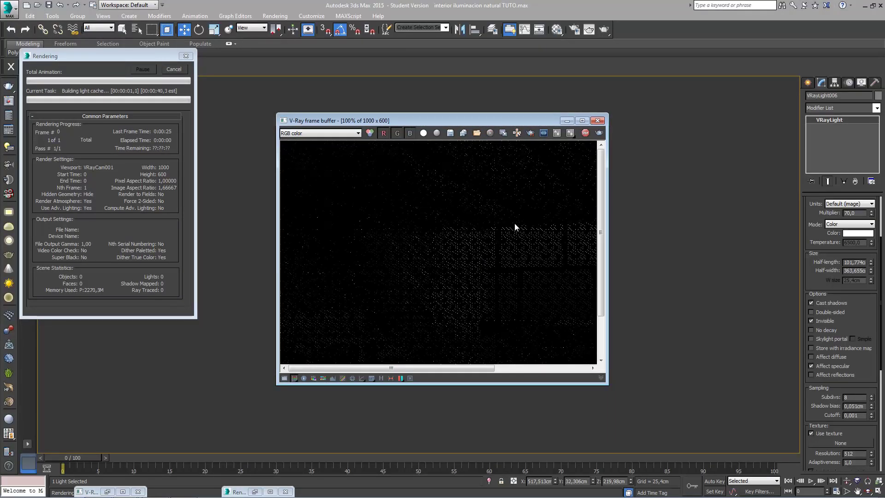
Maximize the V-Ray frame buffer and show its Color corrections controls after the render finishes.
left_click(581, 121)
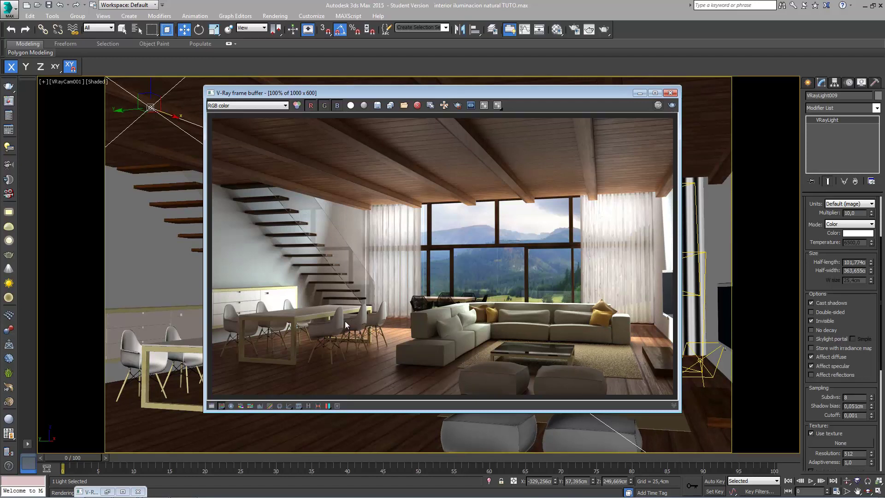
left_click(211, 406)
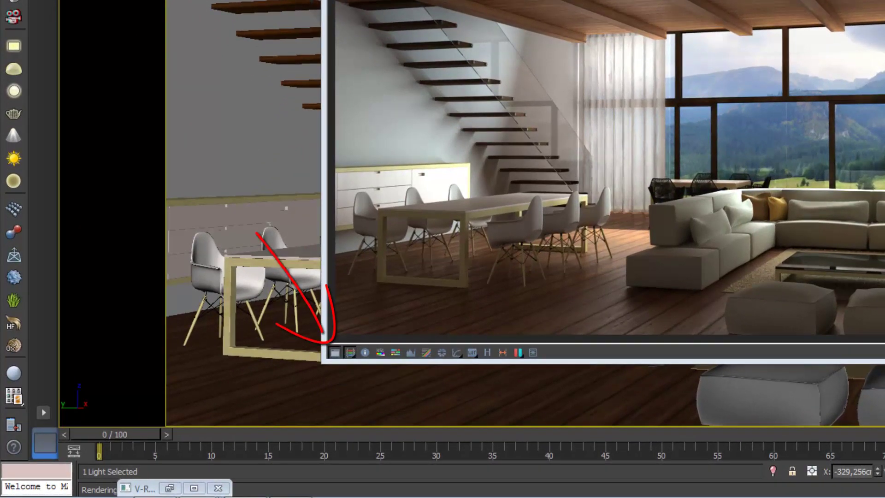
Raise exposure to 0,21 and enable Hue/Saturation with a slight desaturation.
left_click(442, 352)
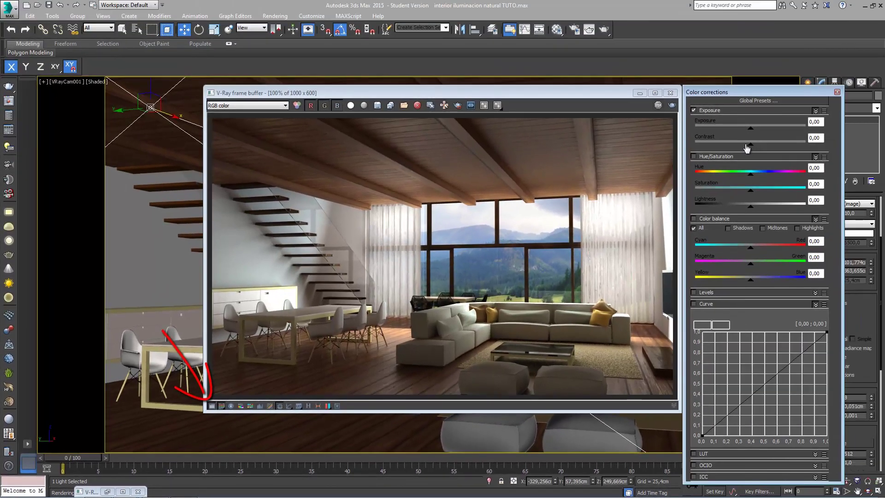
left_click_drag(750, 128, 755, 132)
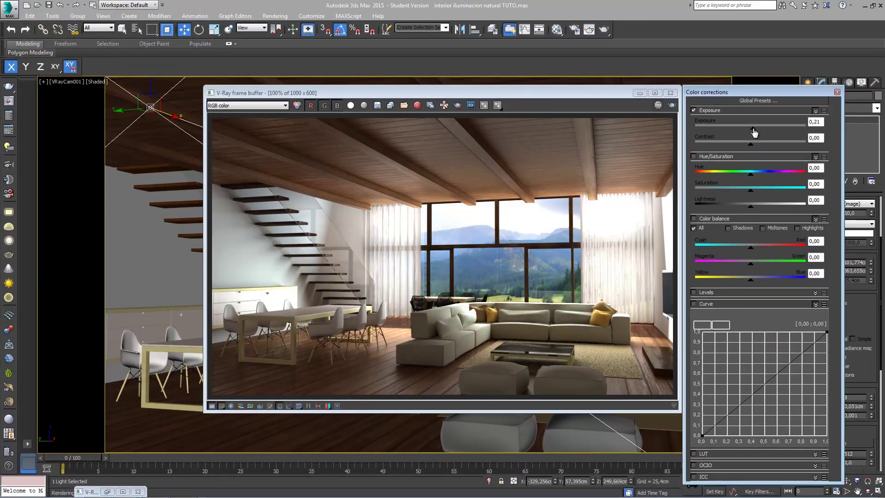
left_click(693, 157)
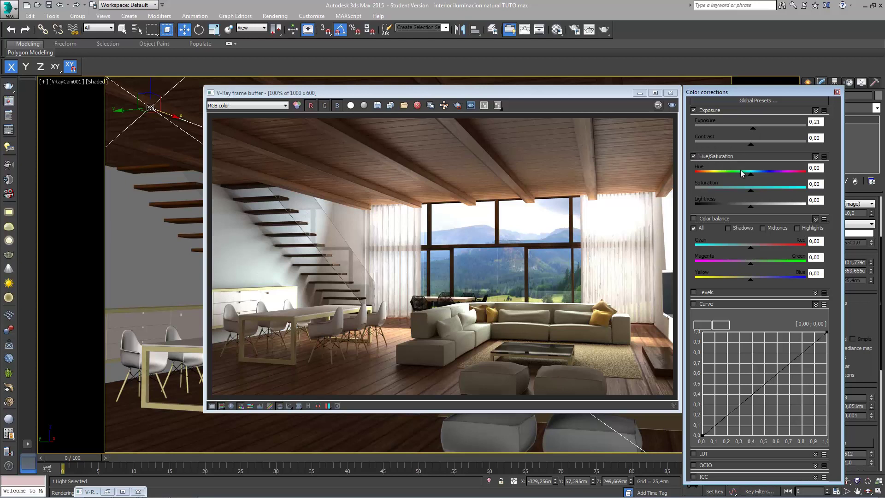
left_click(752, 192)
mouse_move(750, 191)
left_mouse_down()
mouse_move(731, 197)
mouse_move(748, 213)
left_mouse_up()
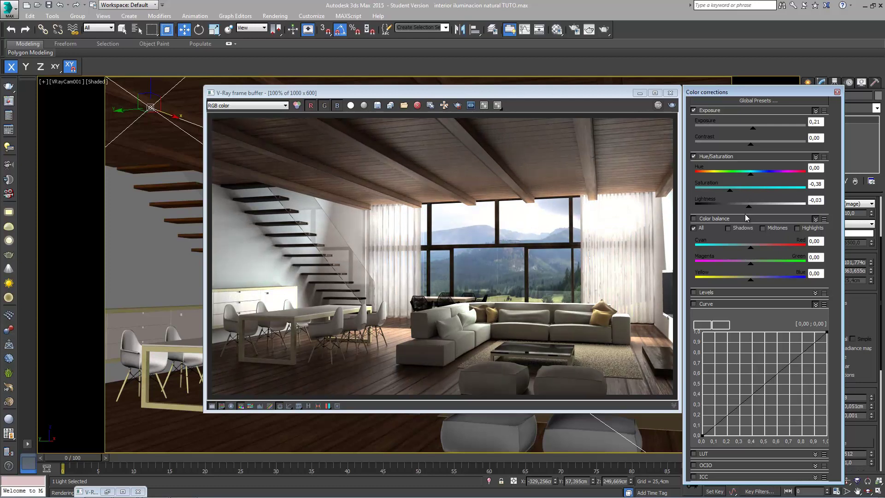
Enable Color balance with neutral sliders and settle saturation at -0,18.
left_click(694, 218)
left_click_drag(747, 251, 749, 251)
left_click_drag(748, 283, 750, 278)
left_click_drag(730, 196, 774, 198)
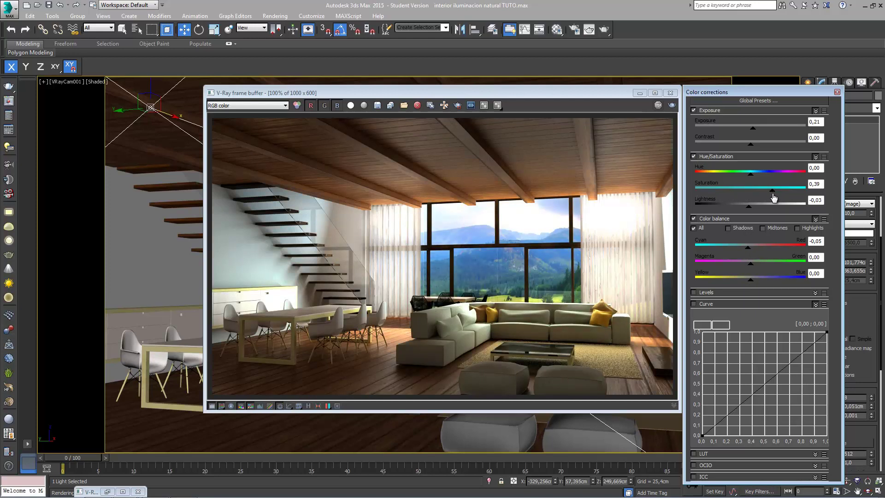
left_click_drag(773, 197, 741, 197)
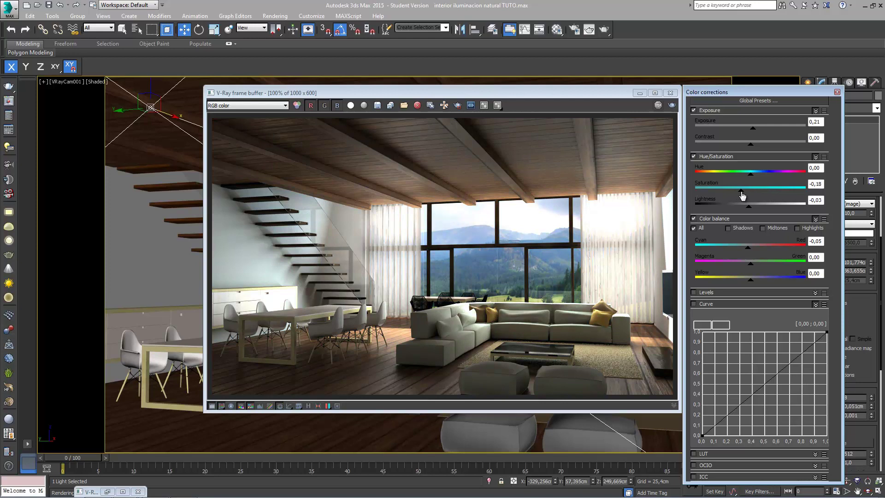
Warm the Highlights colour balance toward red and set lightness to 0,02.
left_click(727, 228)
mouse_move(749, 251)
left_mouse_down()
mouse_move(731, 267)
mouse_move(752, 268)
left_mouse_up()
left_click(797, 228)
mouse_move(750, 247)
left_mouse_down()
mouse_move(766, 252)
mouse_move(752, 251)
mouse_move(764, 251)
mouse_move(753, 252)
mouse_move(768, 267)
mouse_move(751, 267)
mouse_move(758, 283)
mouse_move(807, 286)
mouse_move(763, 285)
left_mouse_up()
mouse_move(747, 210)
left_mouse_down()
mouse_move(723, 216)
mouse_move(752, 216)
left_mouse_up()
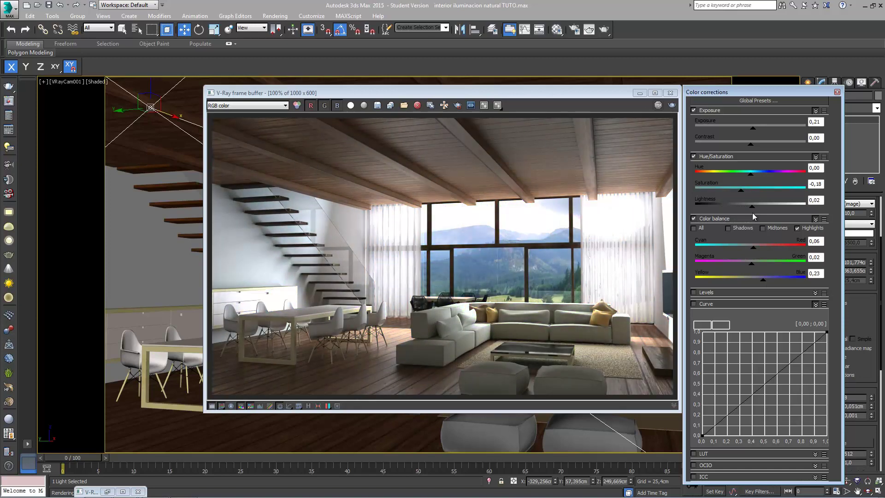
left_click(837, 93)
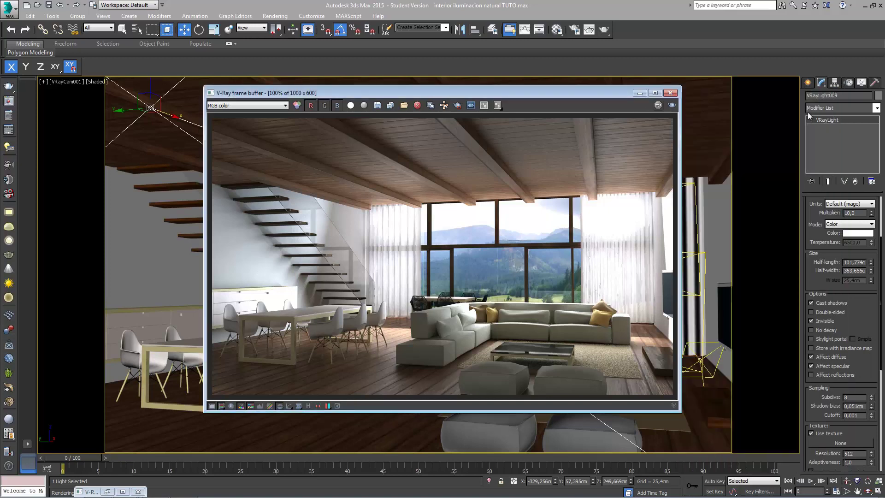
left_click(669, 94)
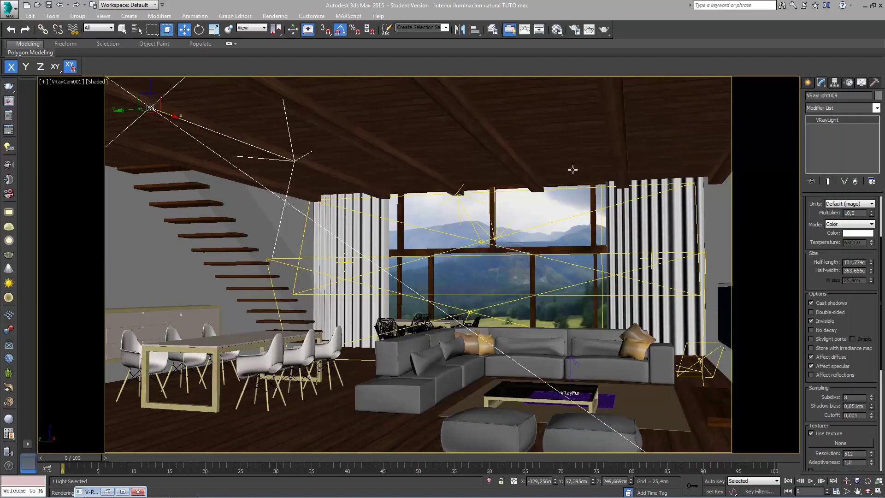
left_click(441, 220)
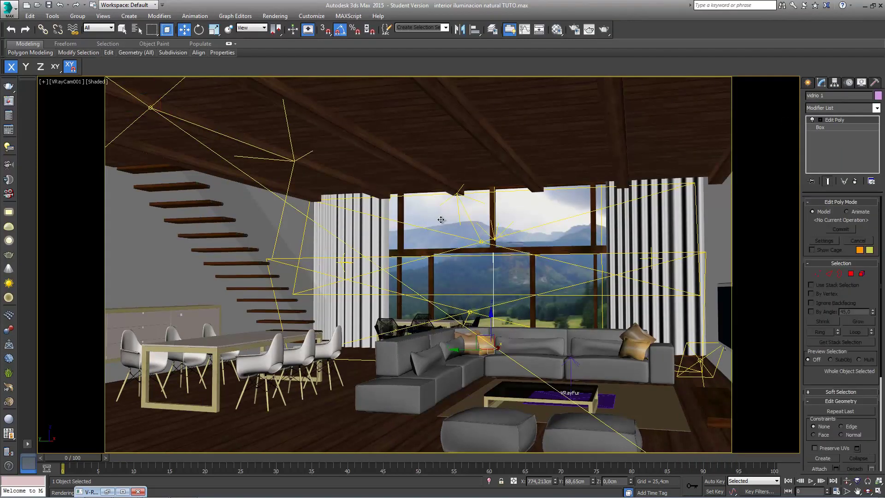
left_click(557, 29)
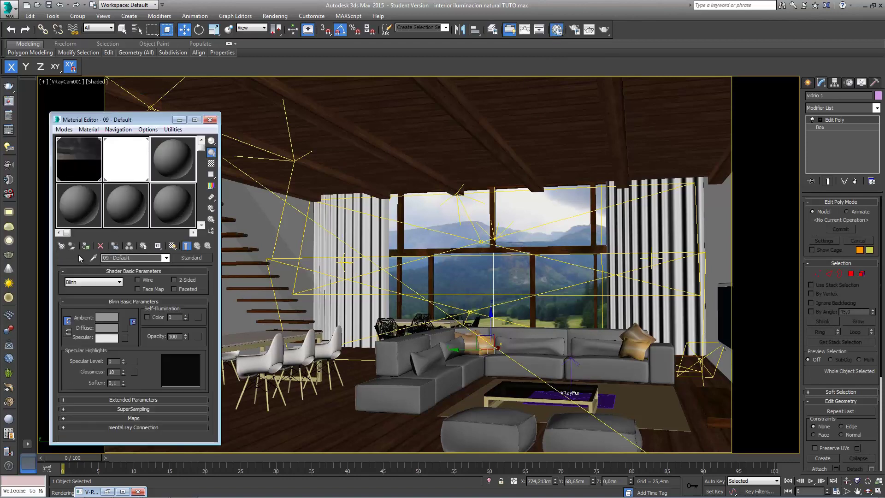
left_click(93, 258)
left_click(437, 216)
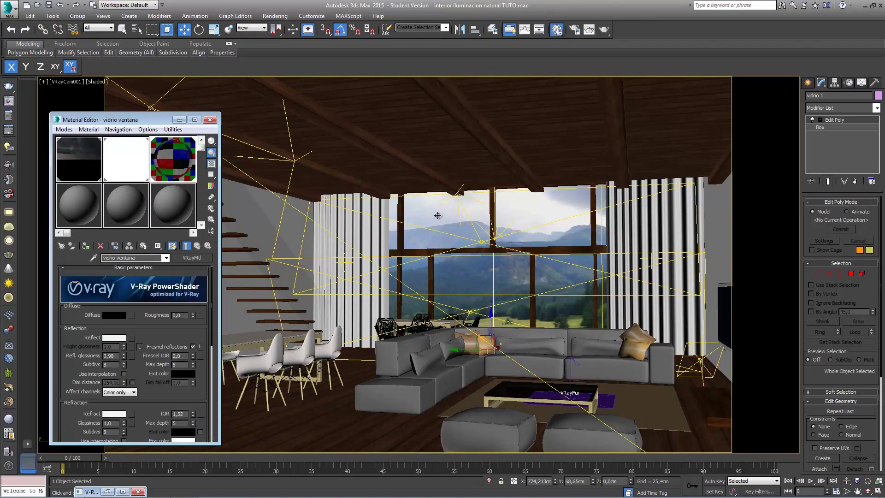
left_click_drag(151, 329, 148, 291)
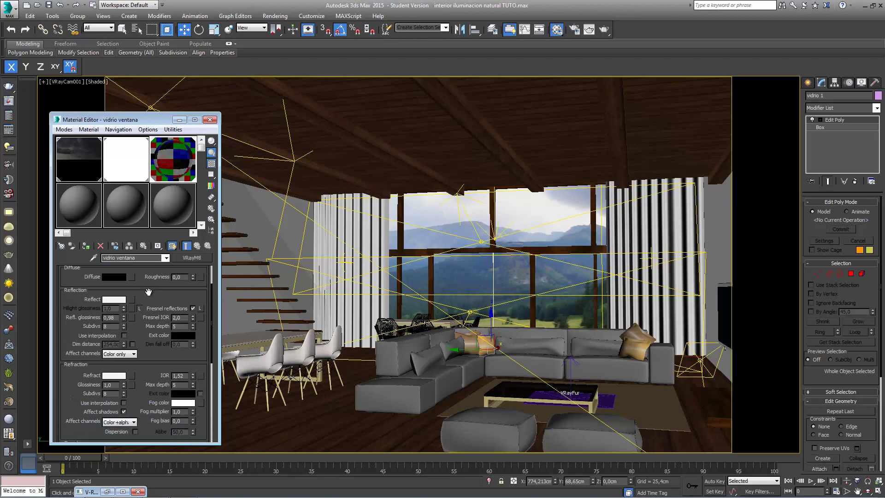
scroll(148, 292, "down", 3)
scroll(133, 295, "down", 2)
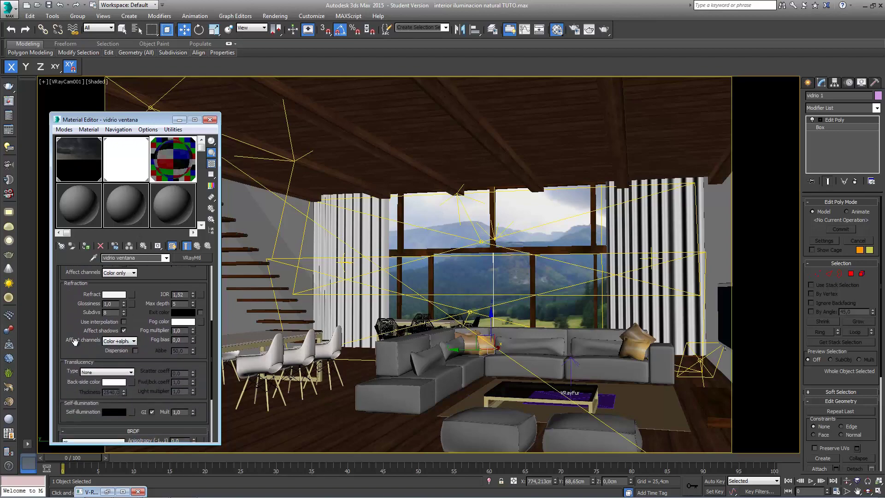
scroll(72, 309, "up", 1)
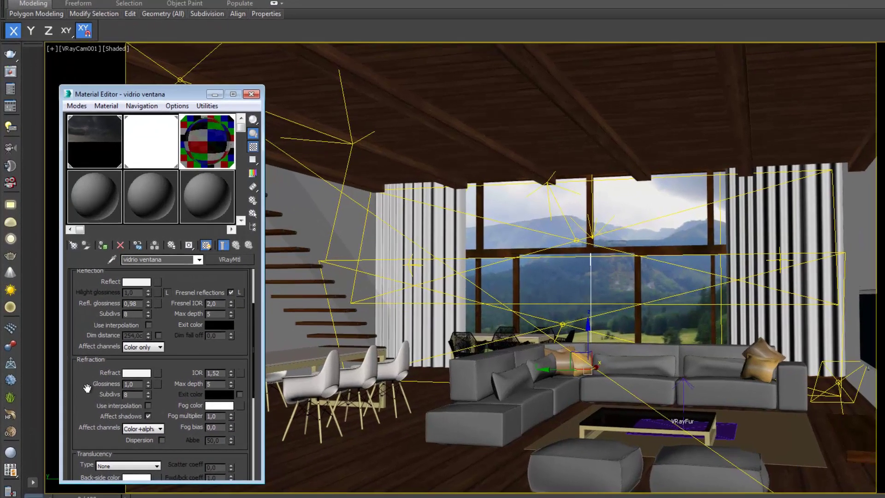
scroll(116, 348, "down", 3)
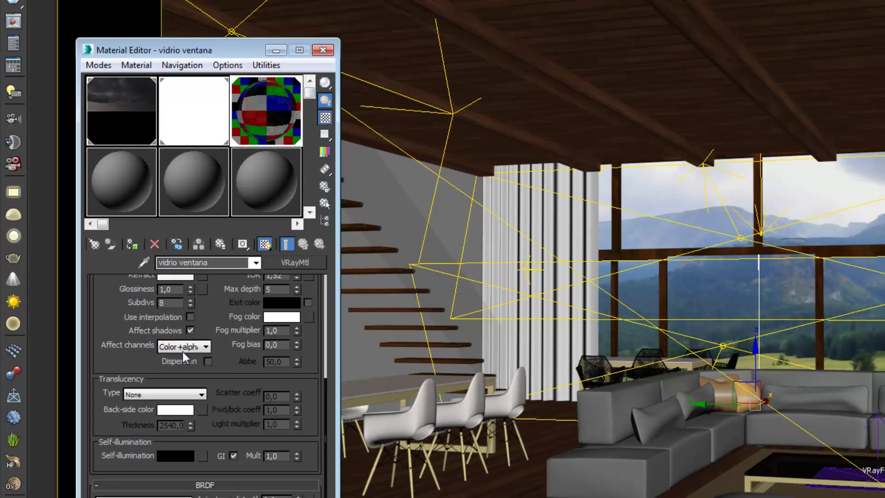
left_click(204, 345)
left_click(200, 358)
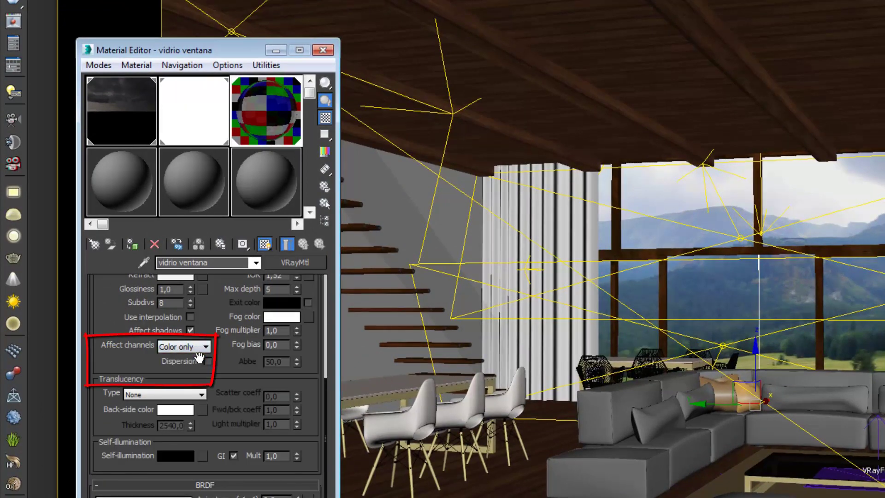
left_click(205, 345)
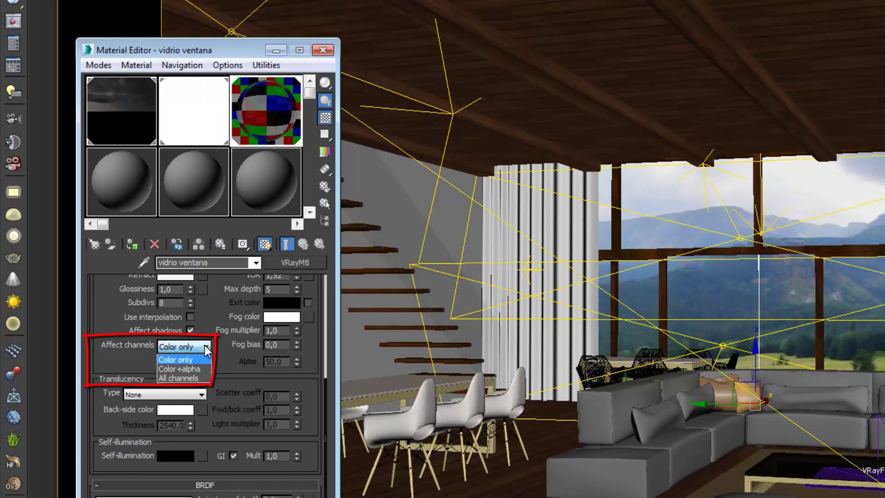
left_click(200, 367)
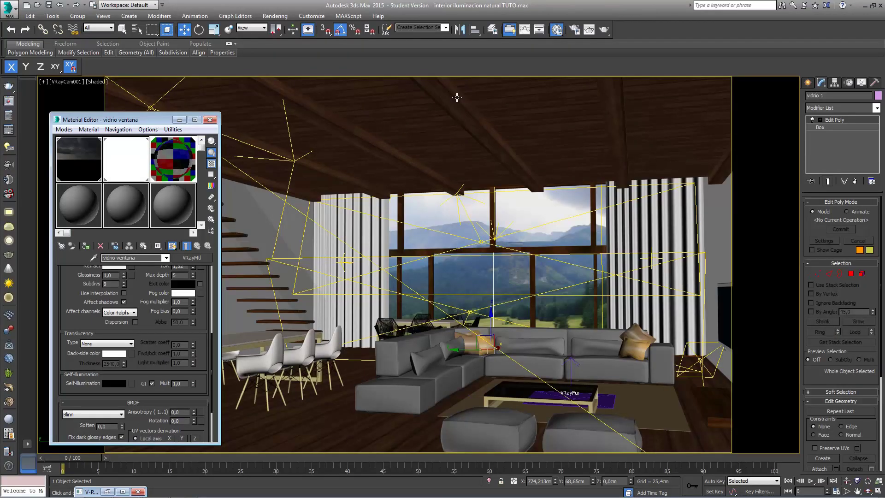
Set a region render around the window and display the Alpha channel.
left_click(12, 101)
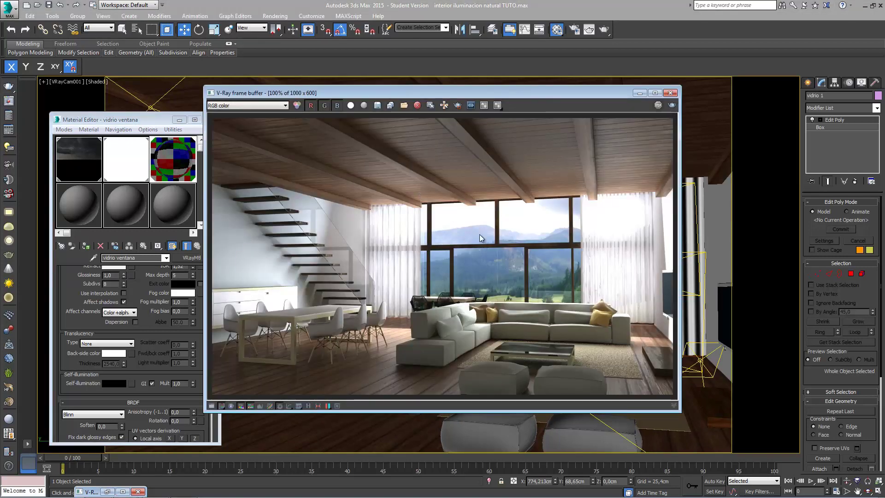
left_click(458, 105)
left_click_drag(449, 222, 519, 265)
left_click_drag(447, 211, 529, 276)
left_click(235, 106)
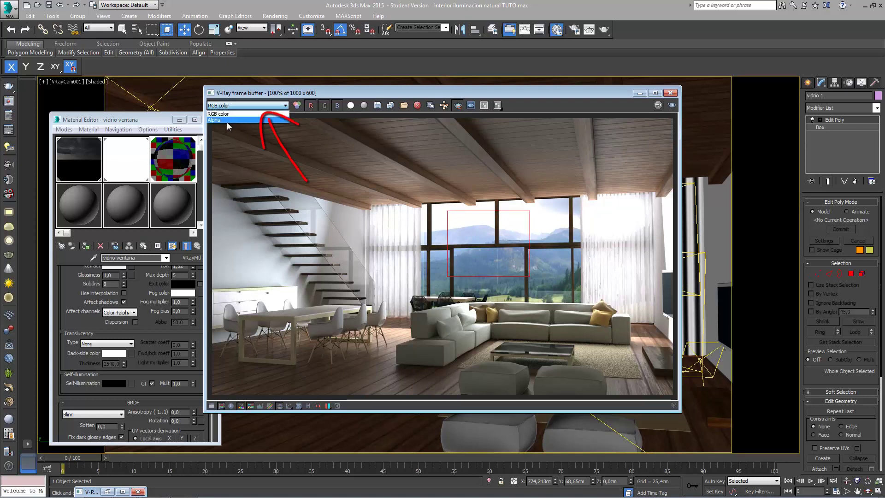
left_click(229, 121)
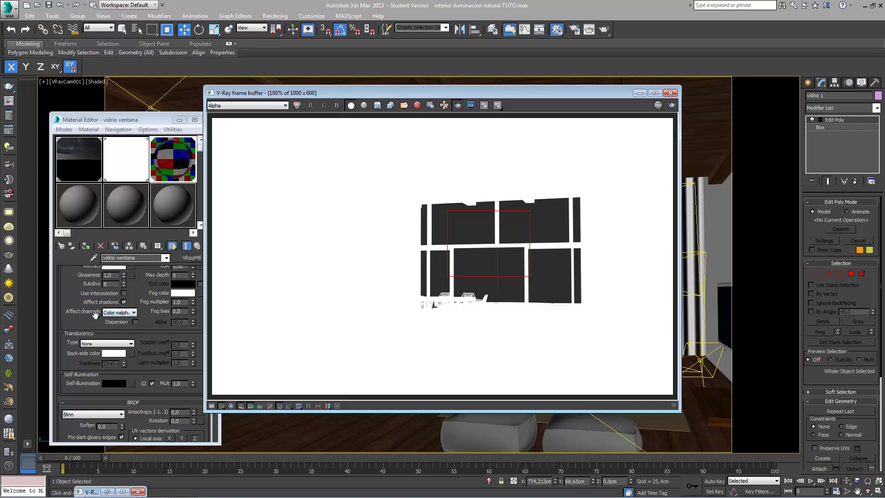
Re-render the window region with the glass on Color only, then on Color+alpha.
left_click(113, 313)
left_click(118, 312)
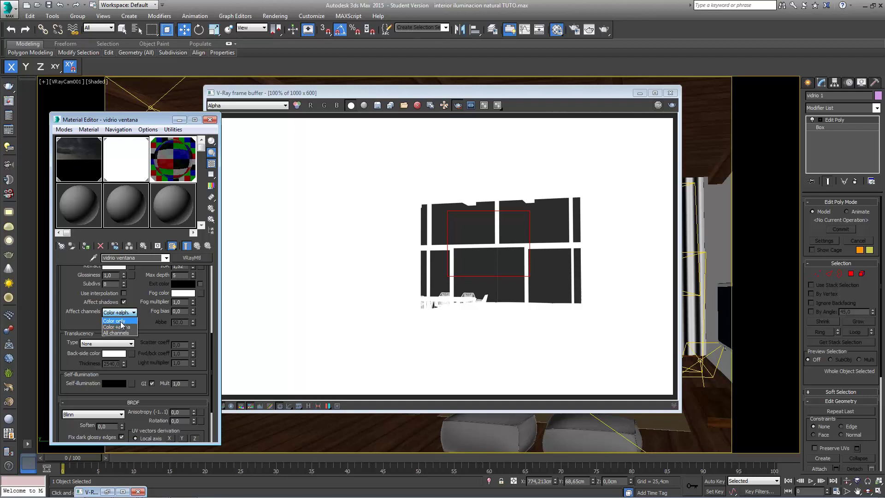
left_click(114, 320)
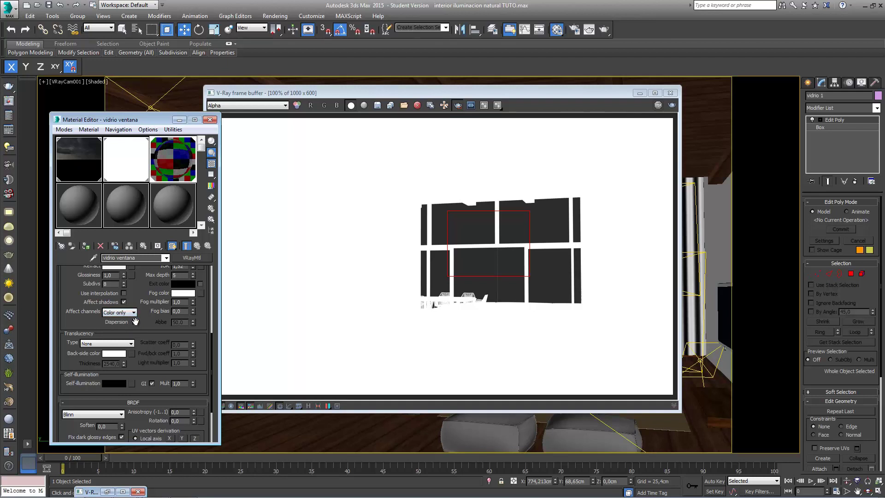
left_click(657, 105)
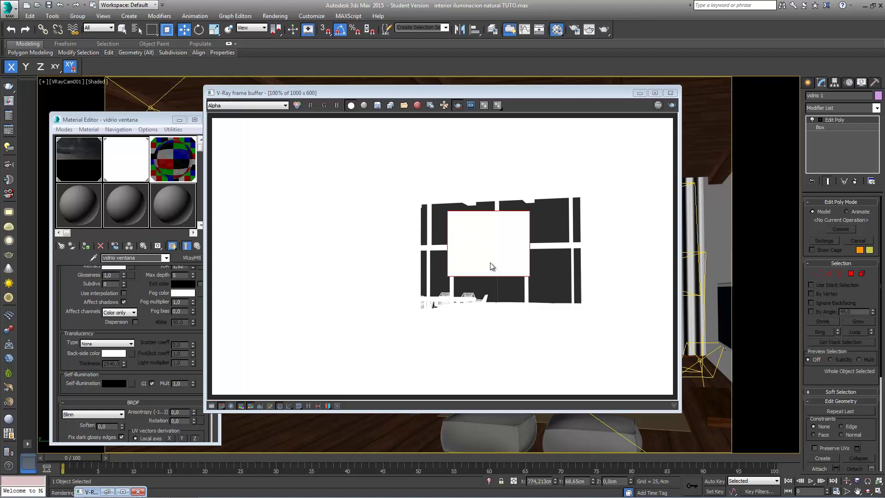
left_click(127, 313)
left_click(124, 326)
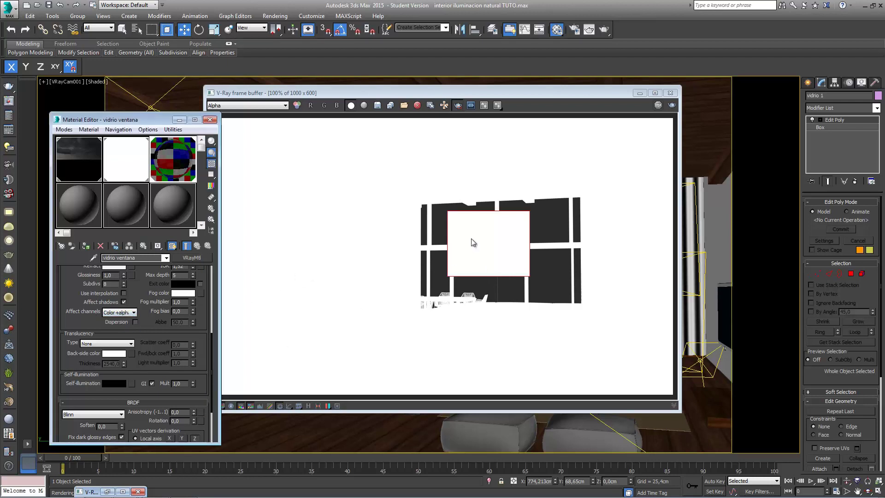
left_click(671, 105)
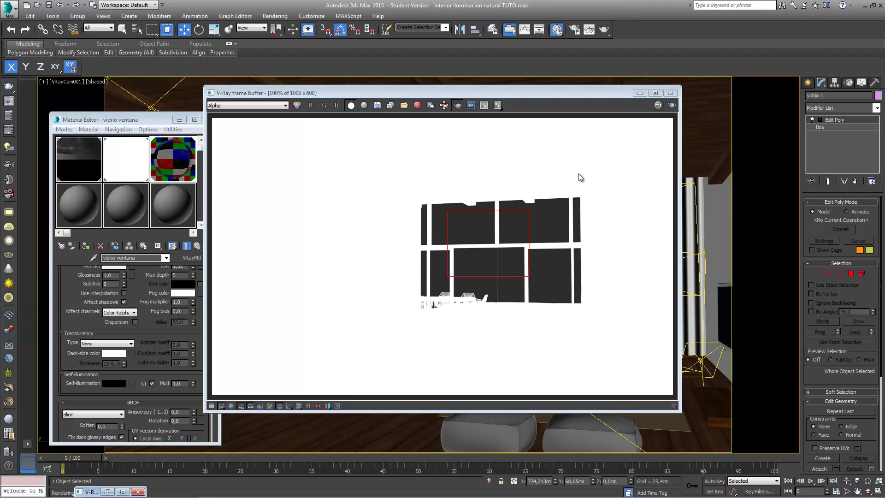
Select the sky light VRayLight001 in the maximized Top viewport.
left_click(639, 93)
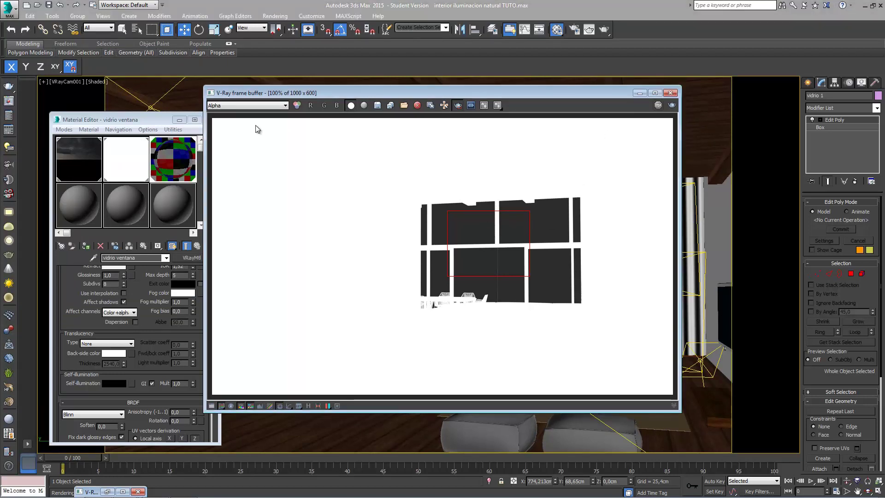
left_click(180, 120)
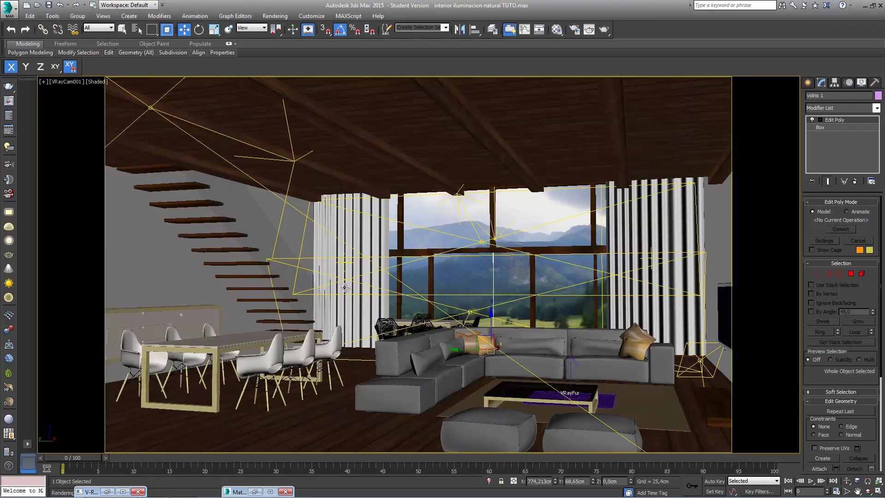
key("alt+w")
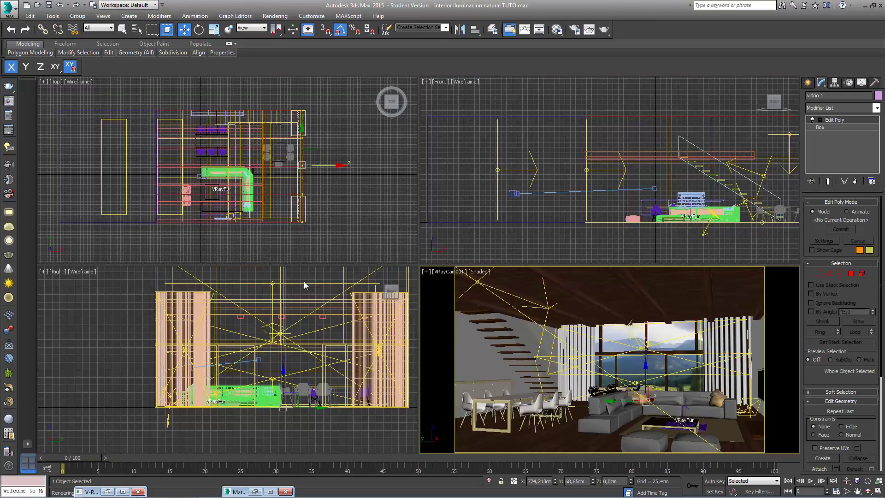
key("alt+w")
middle_click_drag(337, 155, 281, 205)
scroll(359, 157, "down", 2)
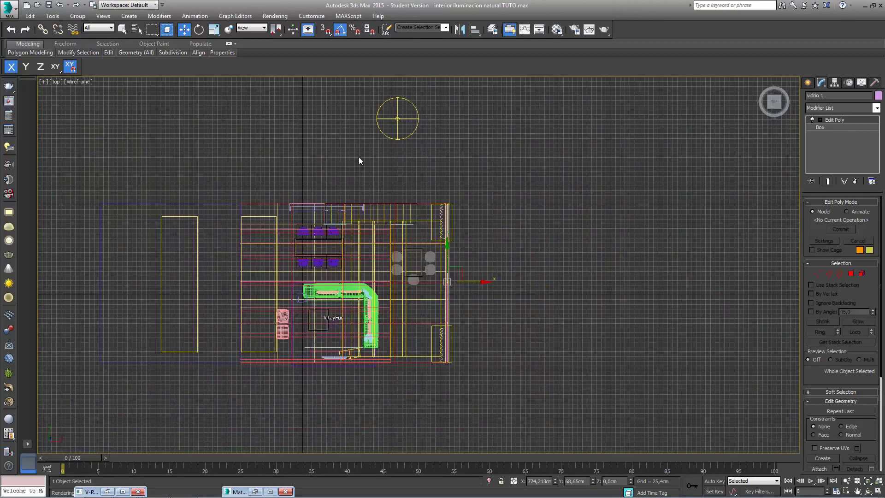
left_click(398, 117)
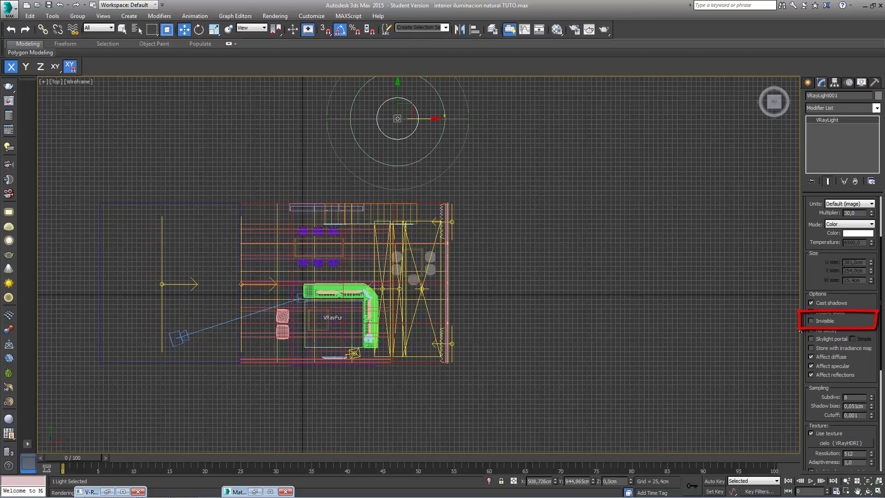
Re-render the maximized camera view with the sky light set to Invisible.
key("alt+w")
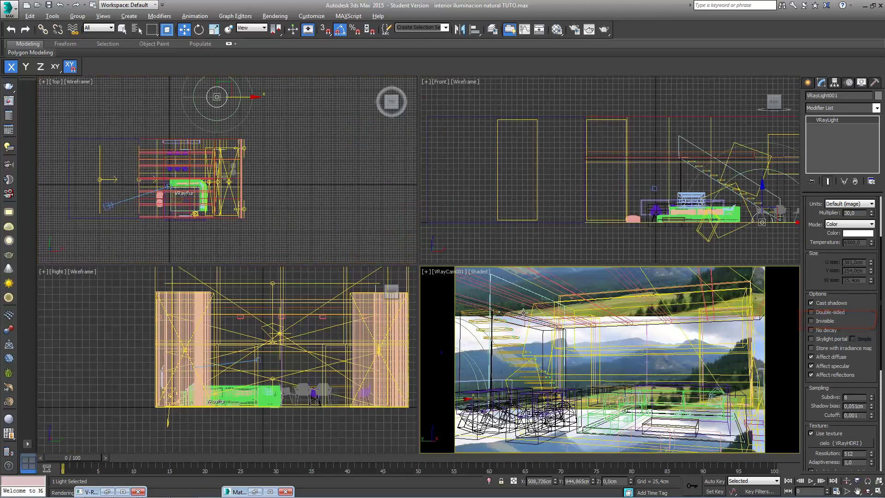
key("alt+w")
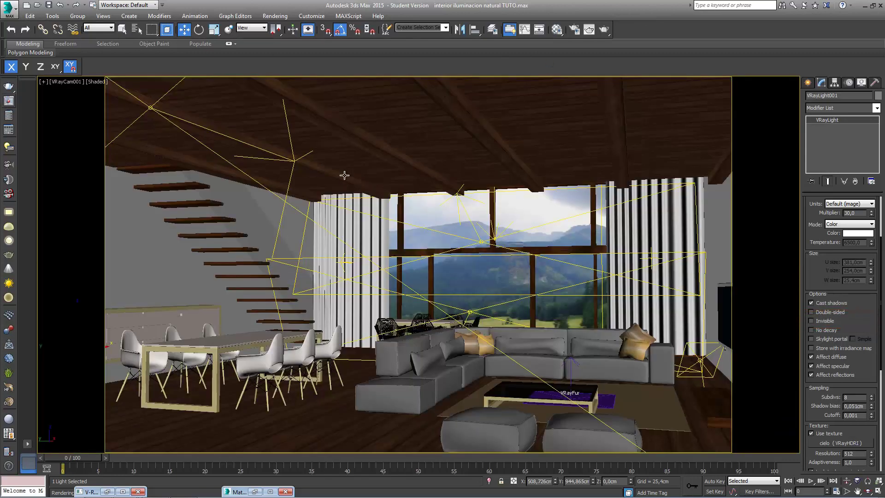
key("shift+q")
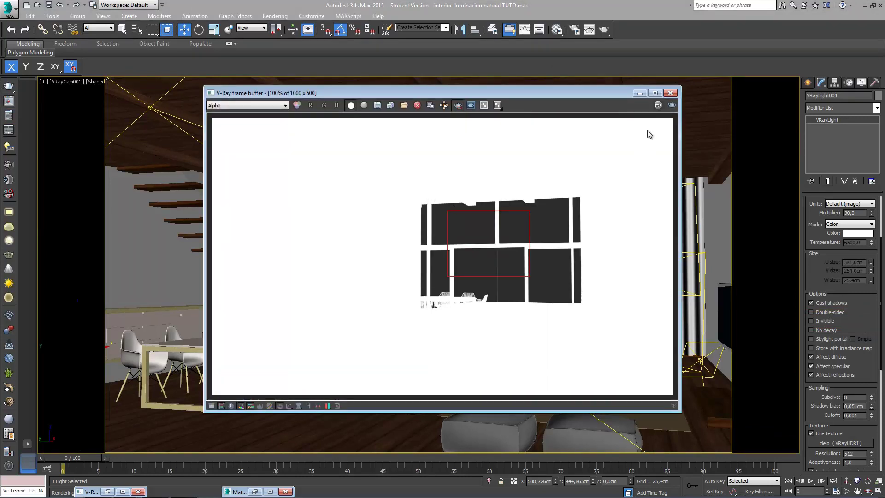
left_click(672, 106)
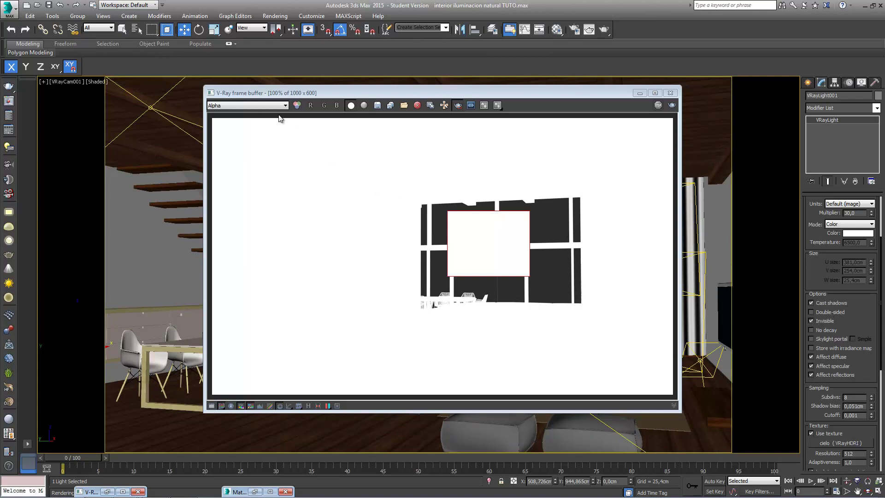
Switch the frame buffer display from Alpha back to RGB color.
left_click(249, 105)
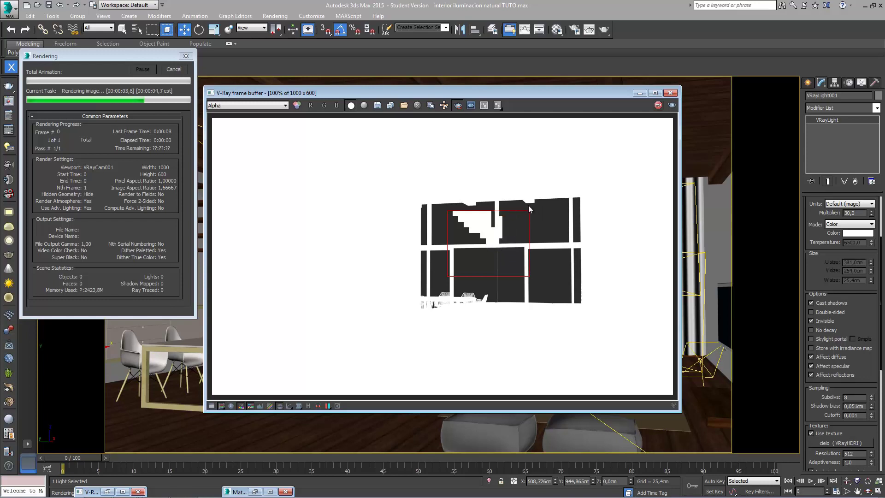
left_click(268, 105)
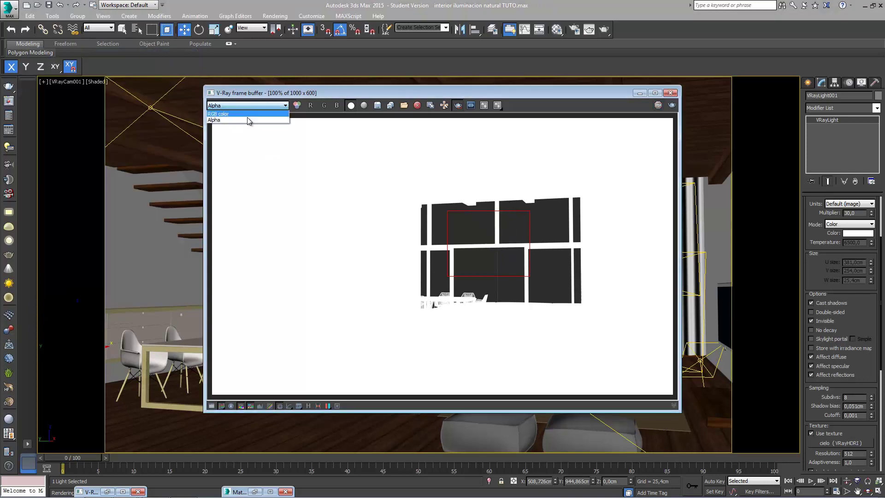
left_click(249, 115)
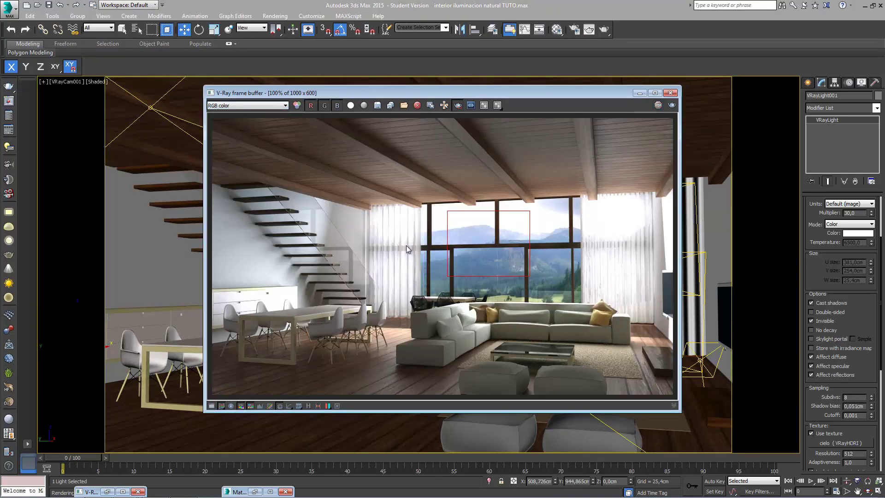